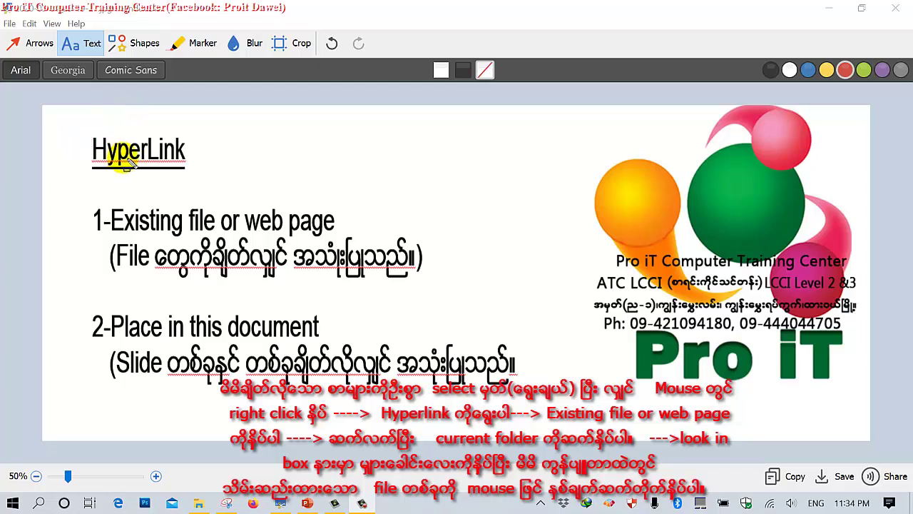
Frame the Existing File or Web Page and Place in This Document options, then switch to PowerPoint.
{"action": "left_click_drag", "start_coordinate": [73, 192], "coordinate": [436, 293]}
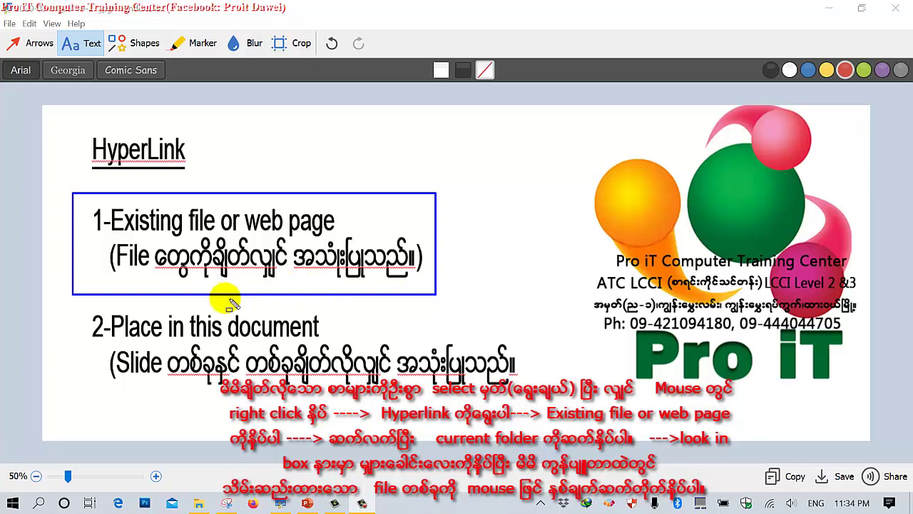
{"action": "left_click_drag", "start_coordinate": [71, 313], "coordinate": [522, 401]}
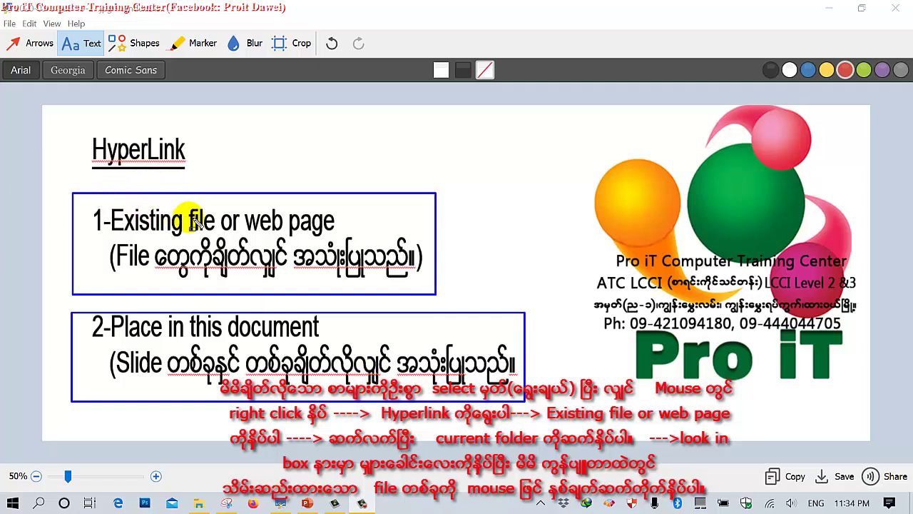
{"action": "left_click", "coordinate": [239, 226]}
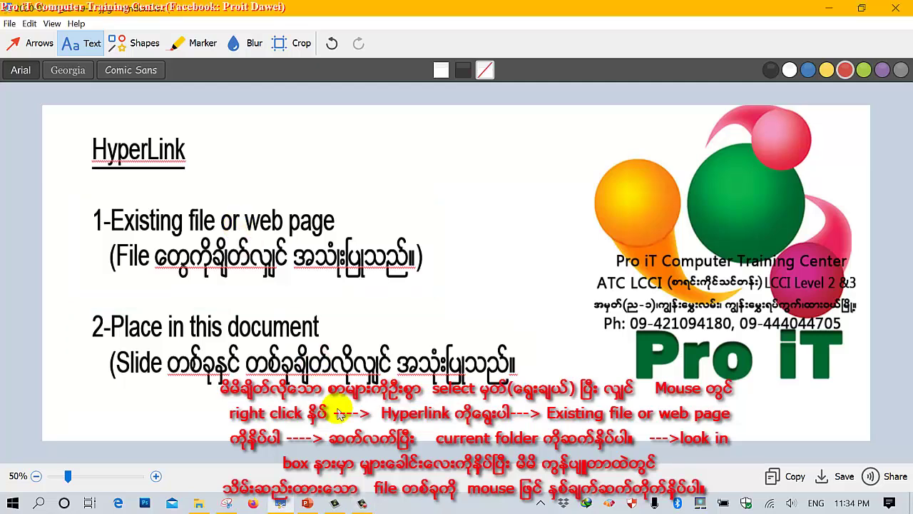
{"action": "left_click", "coordinate": [308, 502]}
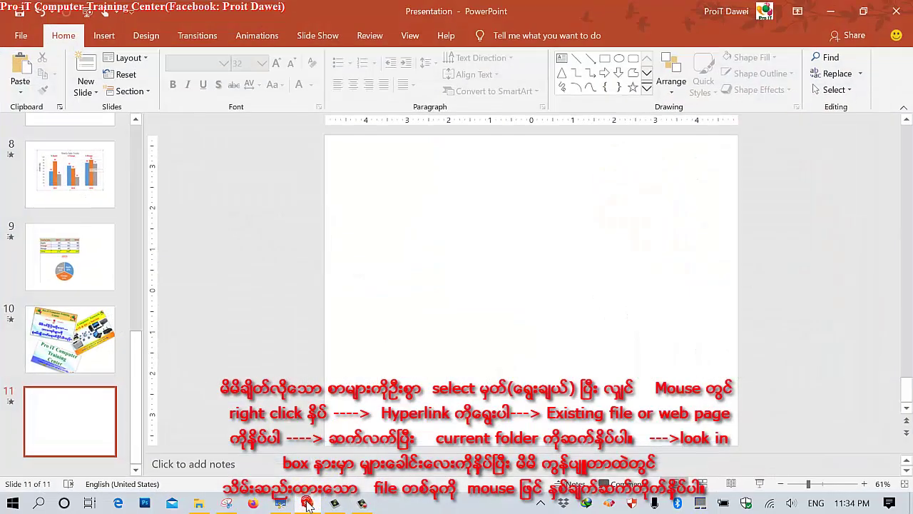
Draw a text box near the top of slide 11 and type File.
{"action": "left_click", "coordinate": [103, 35]}
{"action": "left_click", "coordinate": [540, 86]}
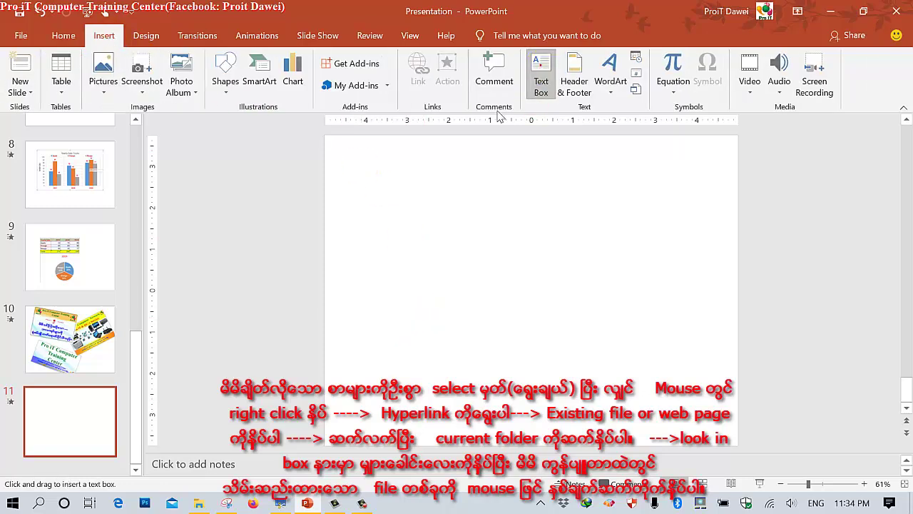
{"action": "mouse_move", "coordinate": [385, 157]}
{"action": "left_mouse_down"}
{"action": "mouse_move", "coordinate": [527, 179]}
{"action": "mouse_move", "coordinate": [606, 217]}
{"action": "left_mouse_up"}
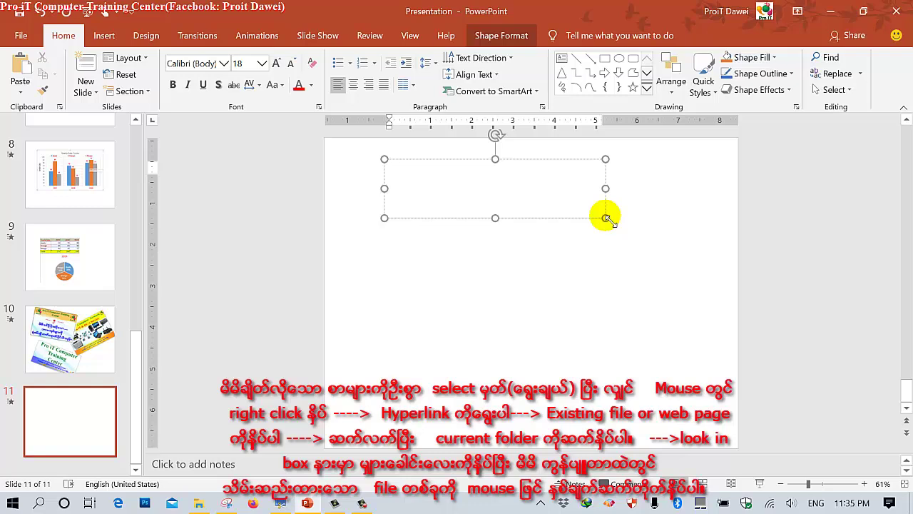
{"action": "type", "text": "ဓာတ"}
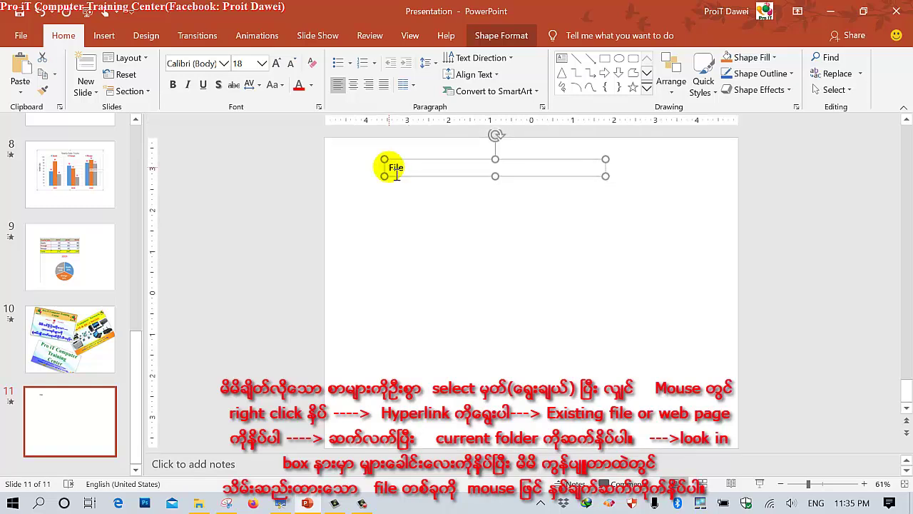
Enlarge the File text to 36 point.
{"action": "left_click_drag", "start_coordinate": [387, 168], "coordinate": [408, 171]}
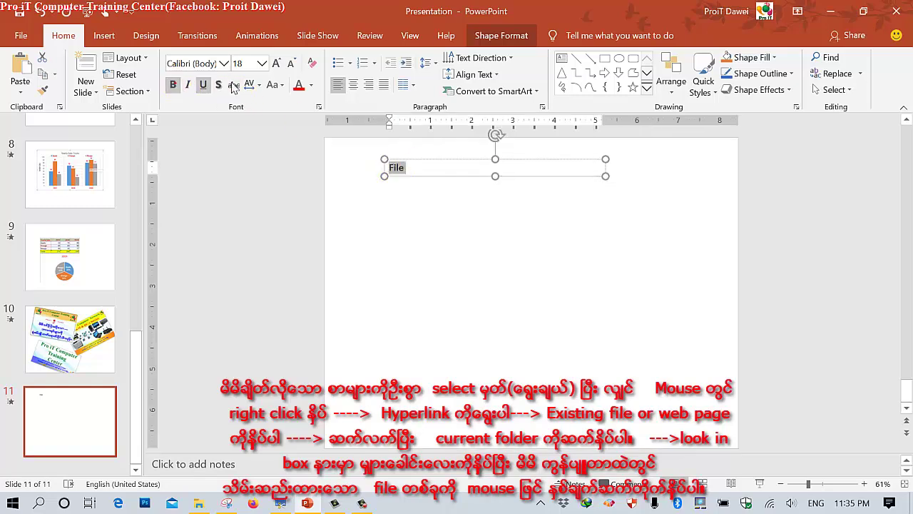
{"action": "left_click", "coordinate": [276, 64]}
{"action": "left_click", "coordinate": [276, 63]}
{"action": "left_click", "coordinate": [276, 63]}
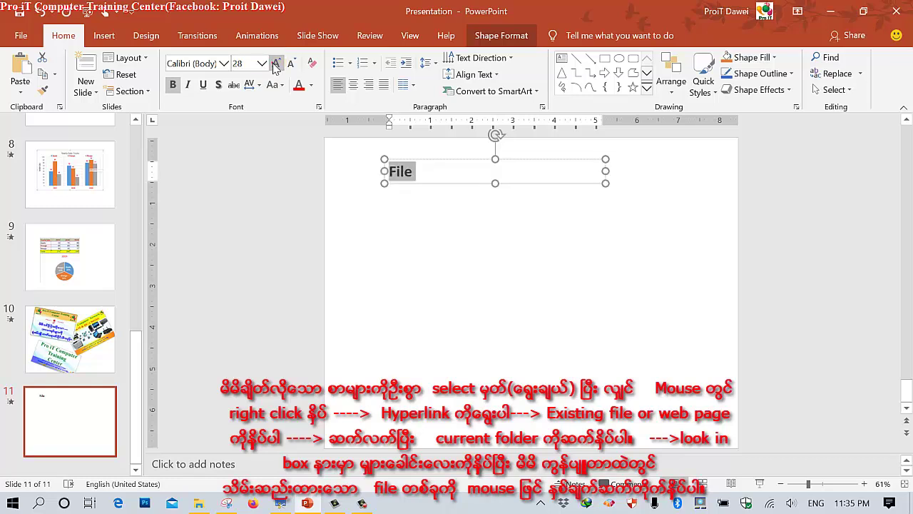
{"action": "left_click", "coordinate": [276, 64]}
{"action": "left_click", "coordinate": [262, 63]}
{"action": "left_click", "coordinate": [276, 63]}
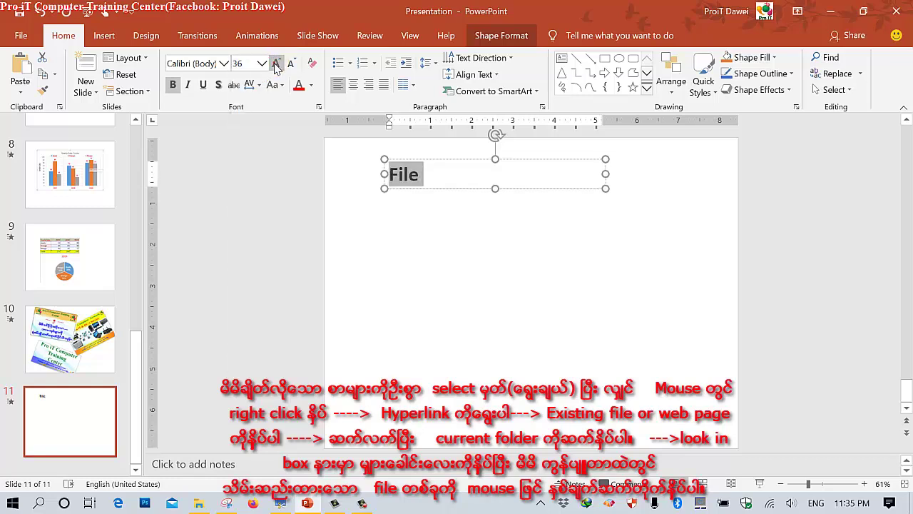
Shrink the File text box to fit the word and move it toward the top centre.
{"action": "mouse_move", "coordinate": [605, 187]}
{"action": "left_mouse_down"}
{"action": "mouse_move", "coordinate": [493, 201]}
{"action": "mouse_move", "coordinate": [439, 190]}
{"action": "left_mouse_up"}
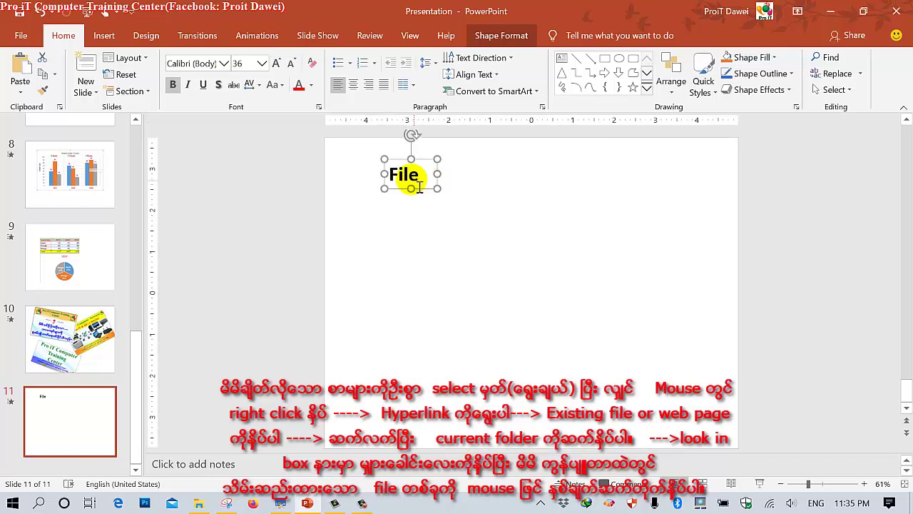
{"action": "left_click", "coordinate": [516, 229]}
{"action": "left_click", "coordinate": [409, 181]}
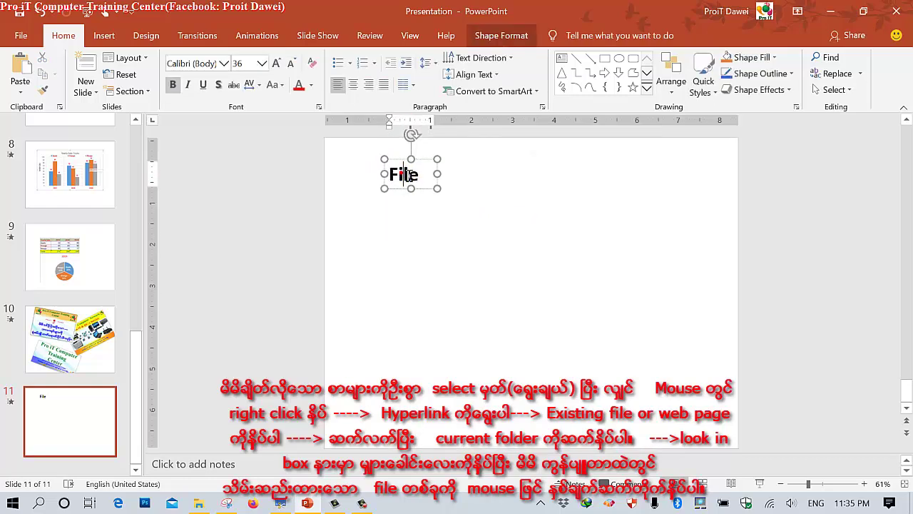
{"action": "mouse_move", "coordinate": [397, 153]}
{"action": "left_mouse_down"}
{"action": "mouse_move", "coordinate": [549, 168]}
{"action": "mouse_move", "coordinate": [432, 148]}
{"action": "left_mouse_up"}
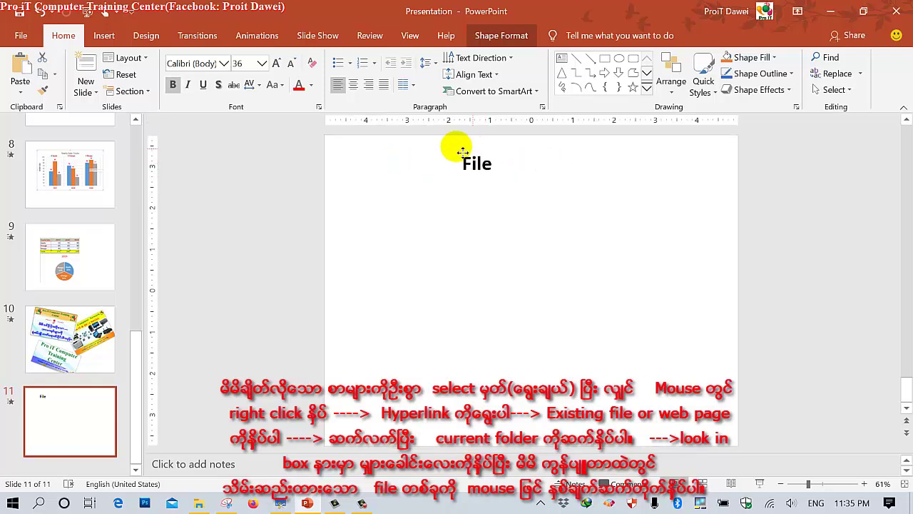
{"action": "left_click", "coordinate": [452, 230]}
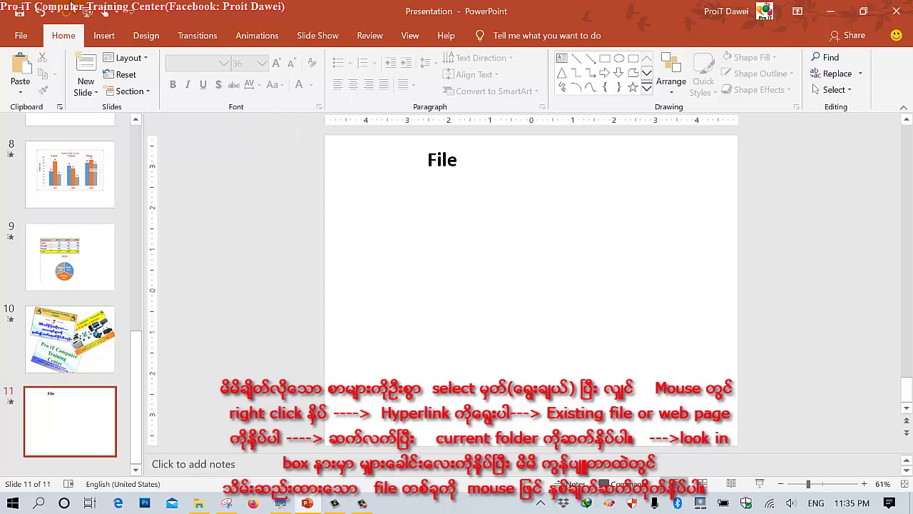
Draw a Smiley Face shape below the File text box.
{"action": "left_click", "coordinate": [102, 36]}
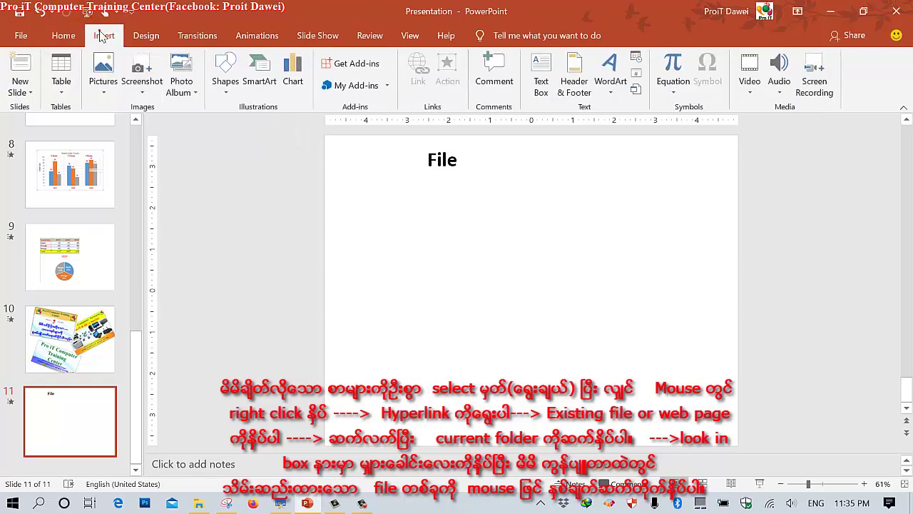
{"action": "left_click", "coordinate": [225, 84]}
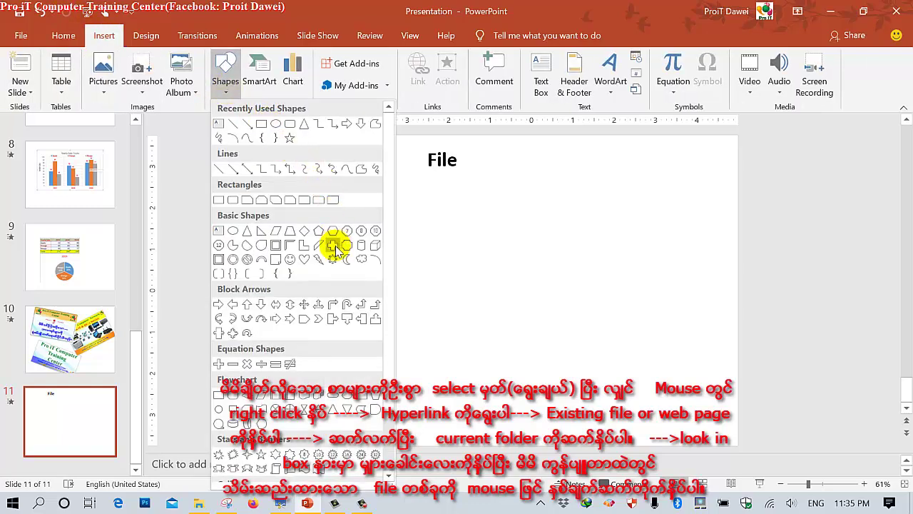
{"action": "left_click", "coordinate": [292, 262]}
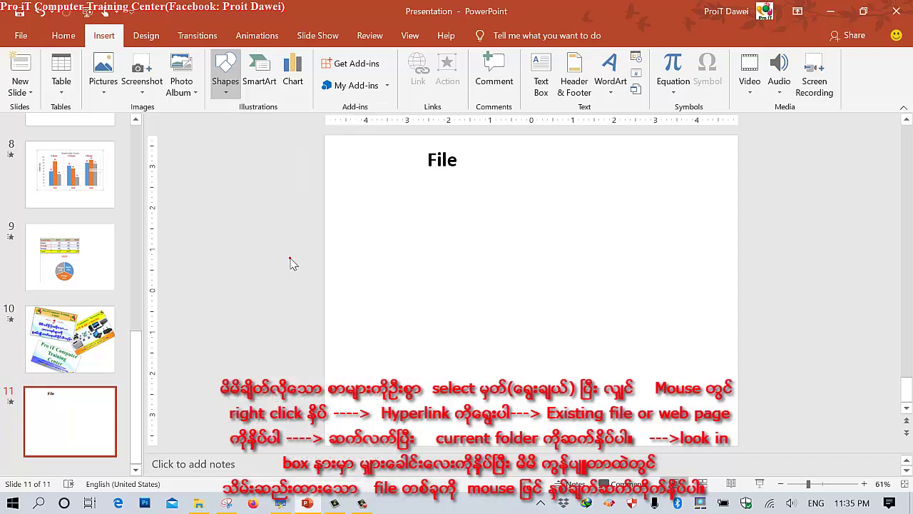
{"action": "mouse_move", "coordinate": [416, 193]}
{"action": "left_mouse_down"}
{"action": "mouse_move", "coordinate": [525, 273]}
{"action": "mouse_move", "coordinate": [498, 271]}
{"action": "left_mouse_up"}
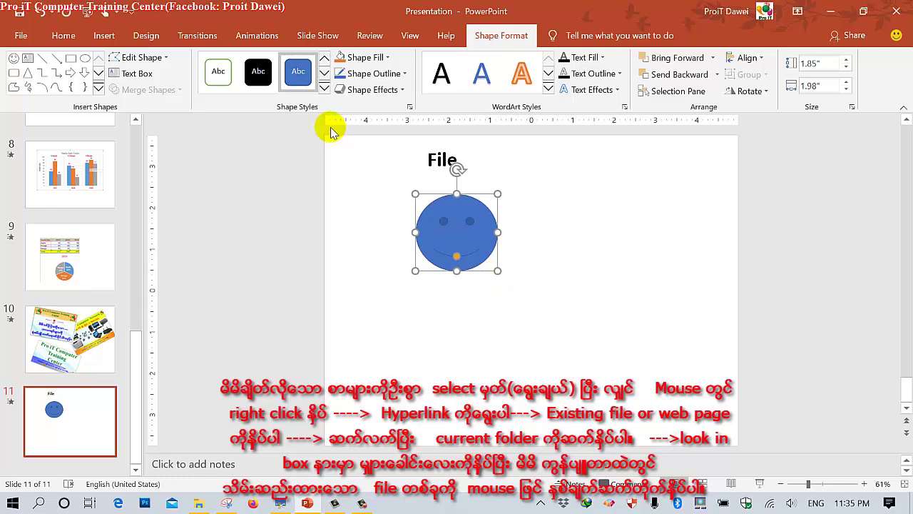
Try an orange fill, red outline and blue gradient style on the smiley.
{"action": "left_click", "coordinate": [340, 58]}
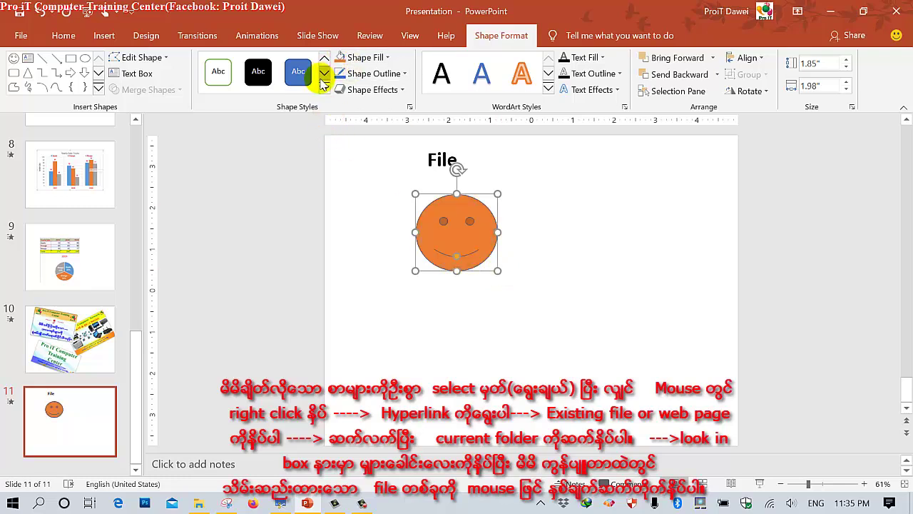
{"action": "left_click", "coordinate": [358, 74]}
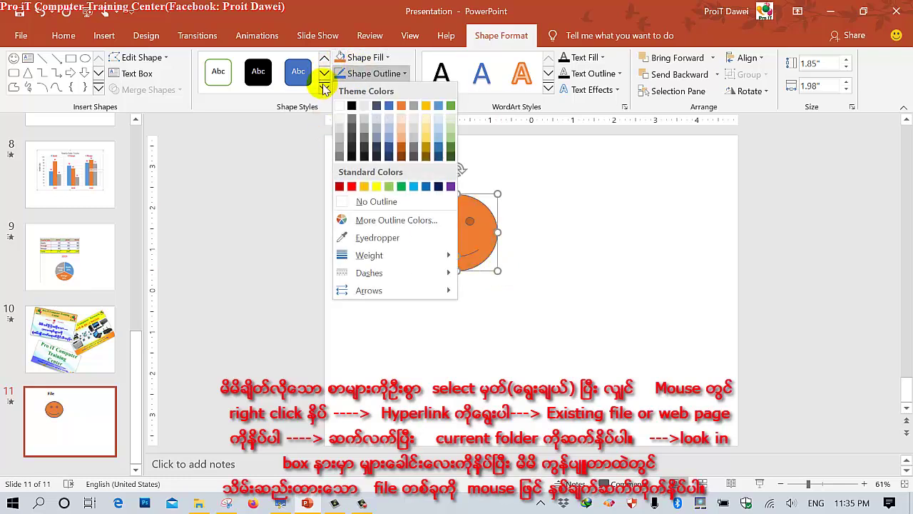
{"action": "left_click", "coordinate": [353, 188]}
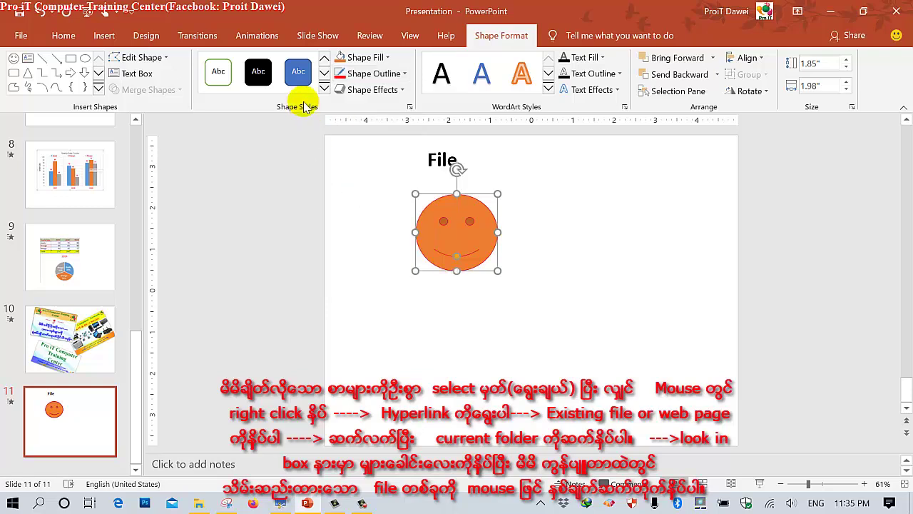
{"action": "left_click", "coordinate": [300, 74]}
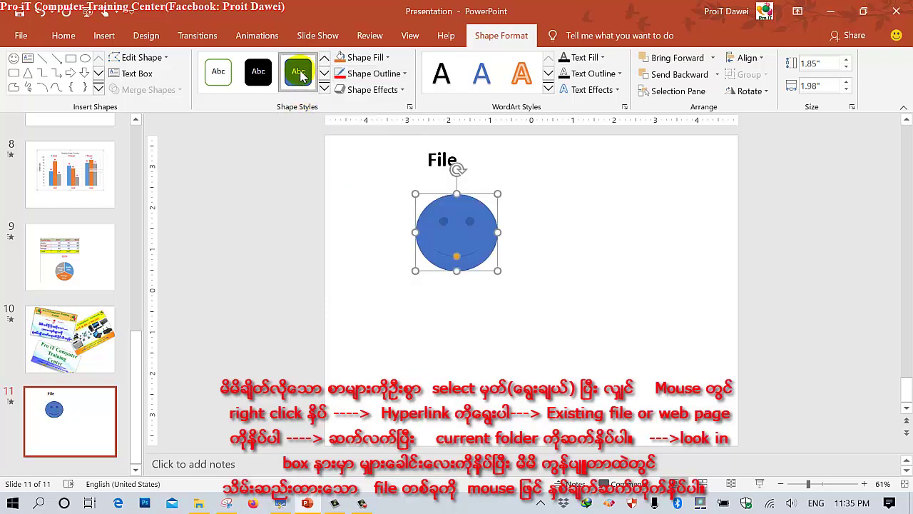
{"action": "left_click", "coordinate": [326, 90]}
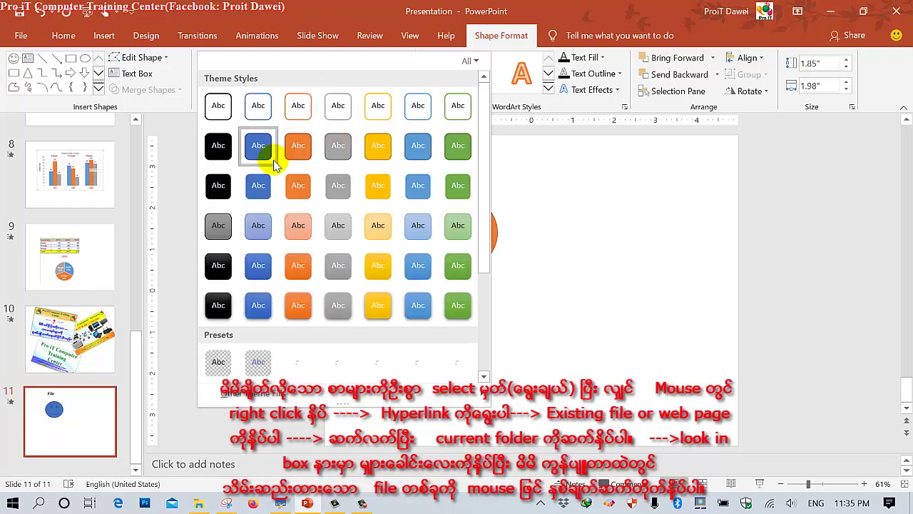
{"action": "left_click", "coordinate": [265, 273]}
Fill the smiley with yellow and start editing text inside it.
{"action": "left_click", "coordinate": [469, 231]}
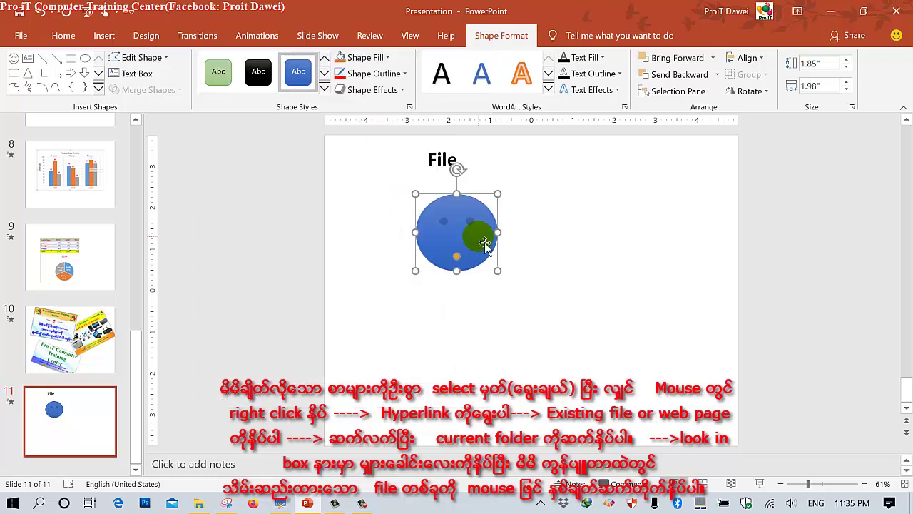
{"action": "left_click", "coordinate": [360, 75]}
{"action": "left_click", "coordinate": [360, 74]}
{"action": "left_click", "coordinate": [356, 58]}
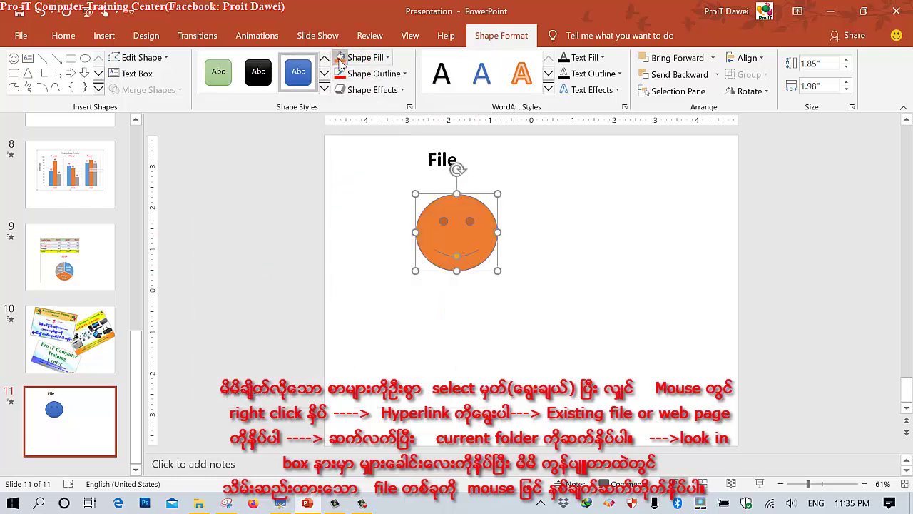
{"action": "left_click", "coordinate": [385, 57]}
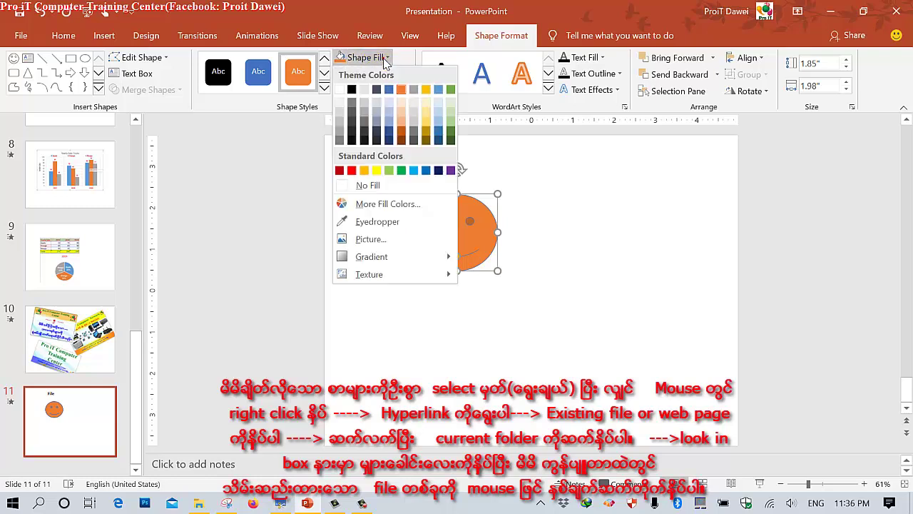
{"action": "left_click", "coordinate": [376, 170]}
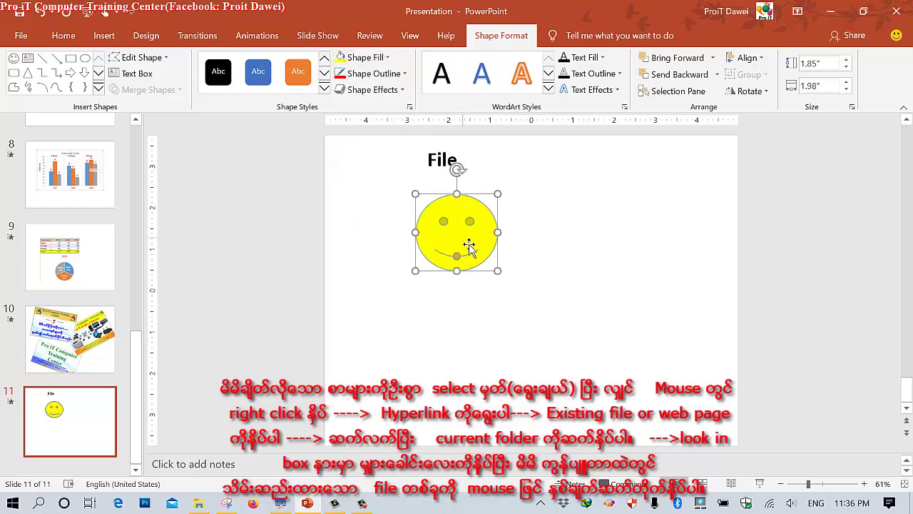
{"action": "left_click", "coordinate": [552, 246]}
{"action": "left_click", "coordinate": [451, 247]}
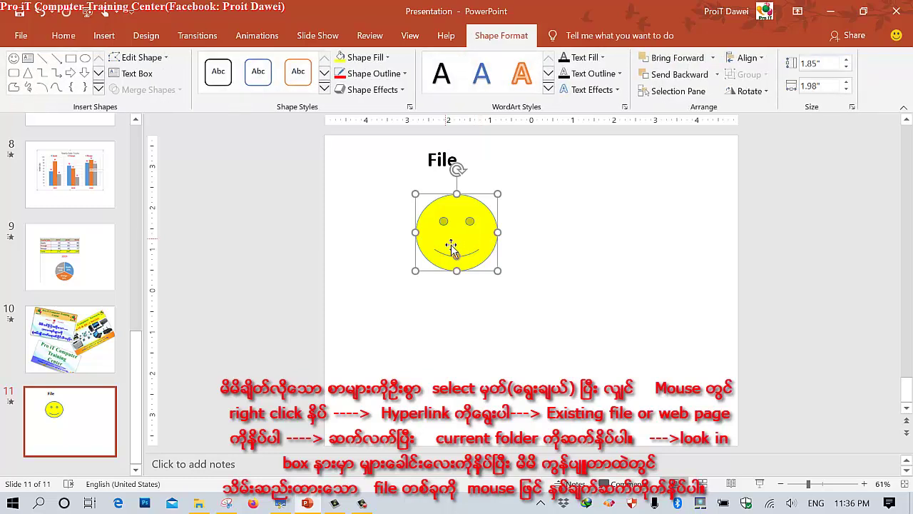
{"action": "left_click", "coordinate": [454, 244]}
{"action": "type", "text": "Smile"}
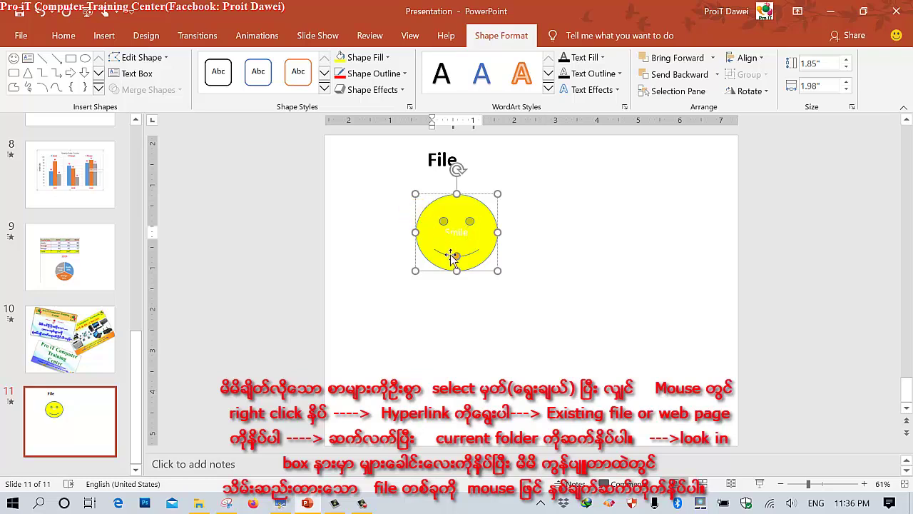
Recolour the Smile text and enlarge it to 28 pt.
{"action": "double_click", "coordinate": [483, 242]}
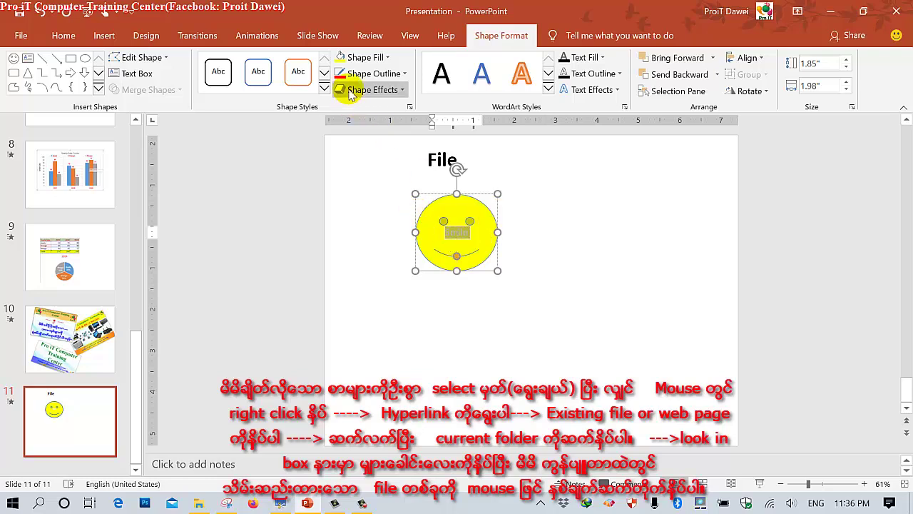
{"action": "left_click", "coordinate": [63, 36]}
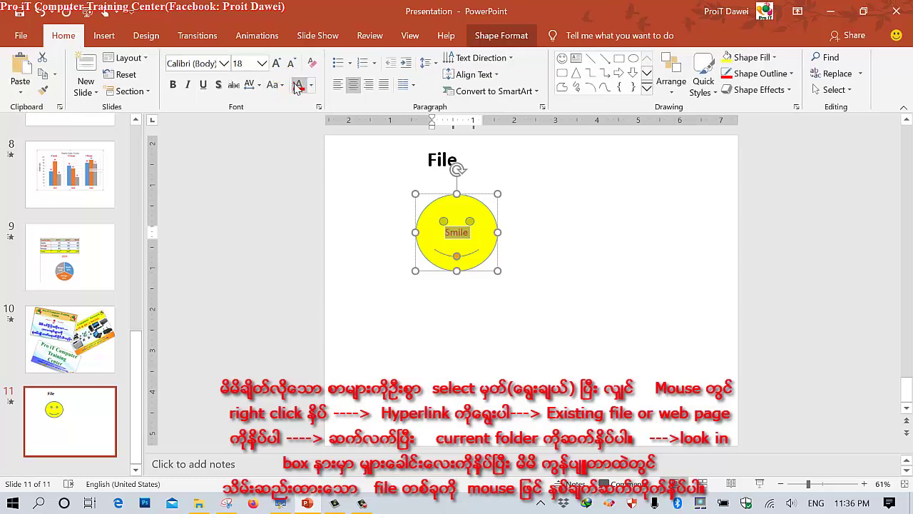
{"action": "left_click", "coordinate": [311, 87]}
{"action": "left_click", "coordinate": [311, 87]}
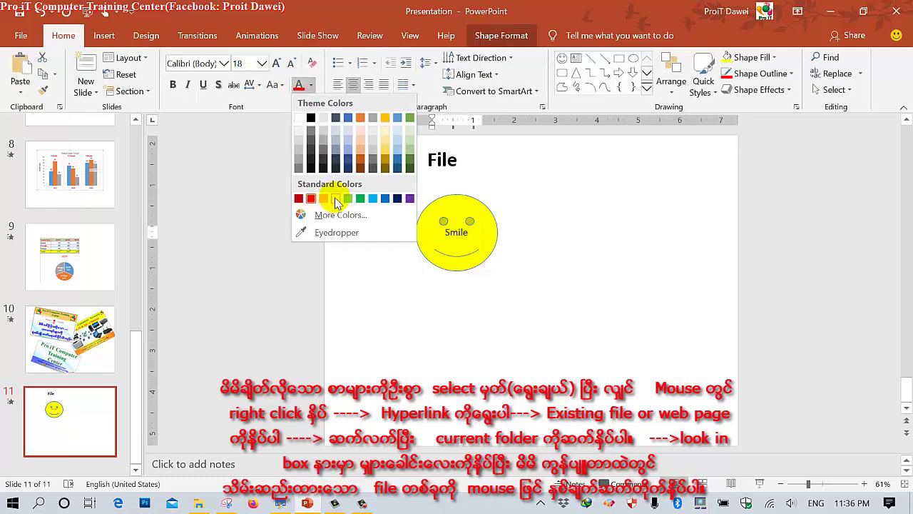
{"action": "left_click", "coordinate": [373, 199]}
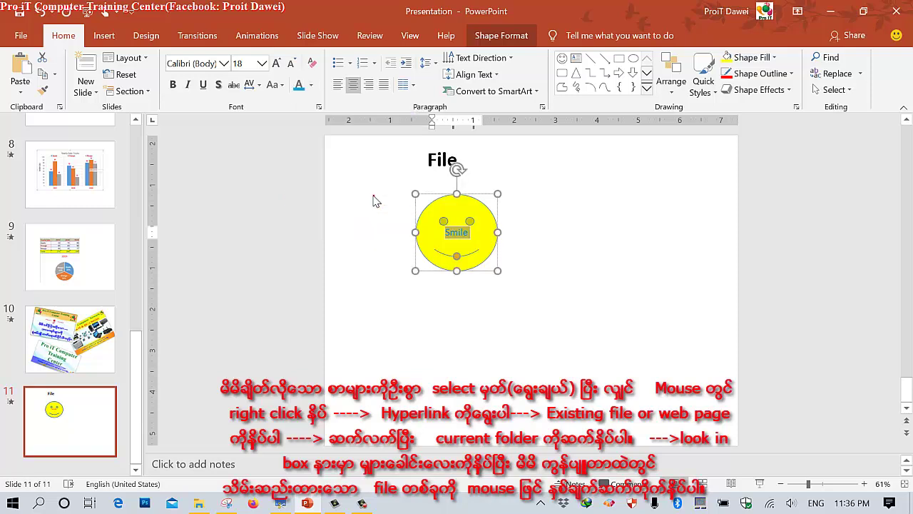
{"action": "left_click", "coordinate": [277, 65]}
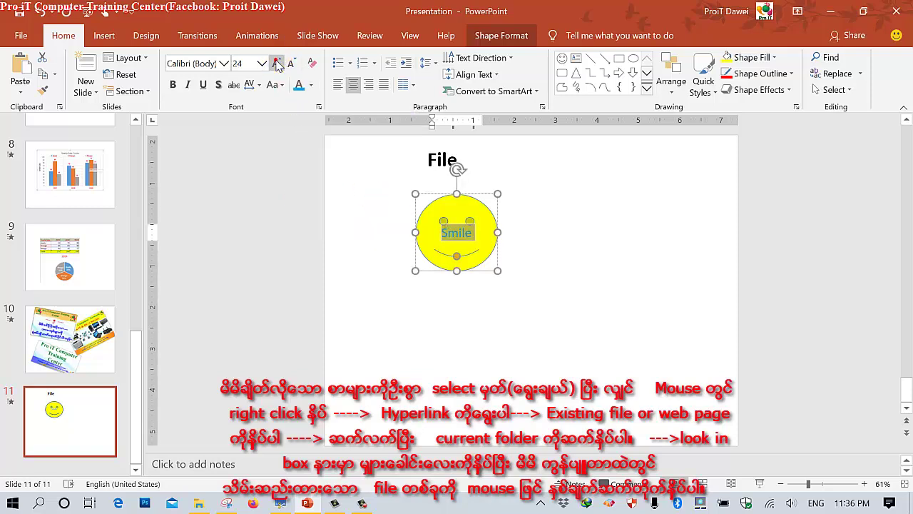
{"action": "left_click", "coordinate": [277, 65]}
Nudge the smiley face up and slightly left, just under File.
{"action": "left_click", "coordinate": [546, 316]}
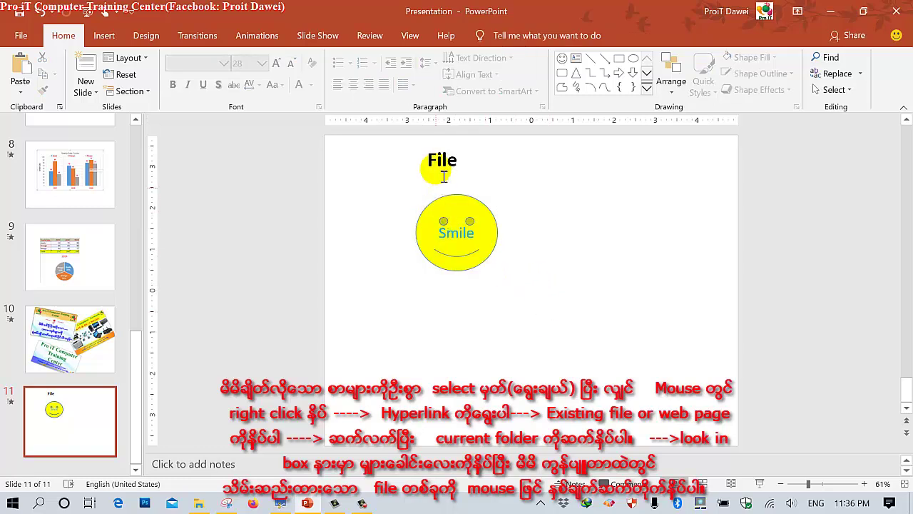
{"action": "left_click", "coordinate": [444, 175]}
{"action": "left_click_drag", "start_coordinate": [448, 223], "coordinate": [433, 210]}
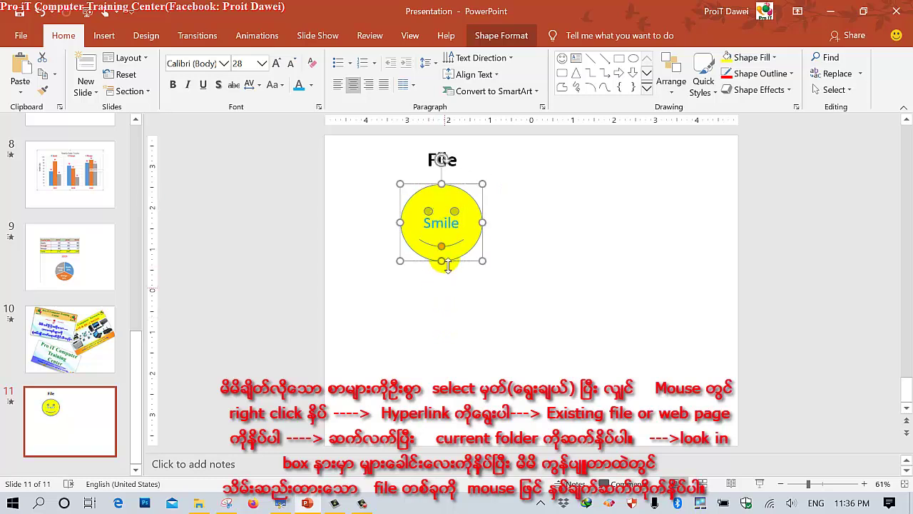
{"action": "left_click_drag", "start_coordinate": [446, 207], "coordinate": [450, 207]}
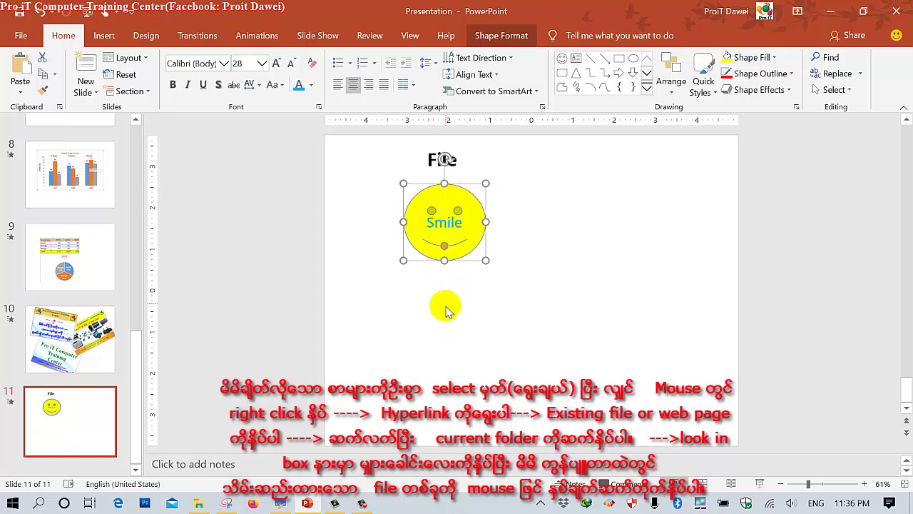
{"action": "left_click", "coordinate": [446, 311]}
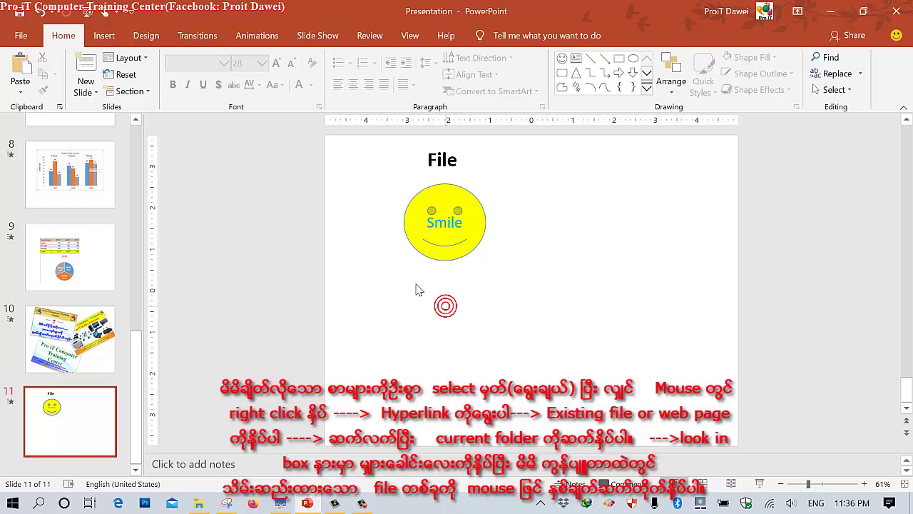
Insert the kingfisher bird picture from Local Disk (D:).
{"action": "left_click", "coordinate": [103, 35]}
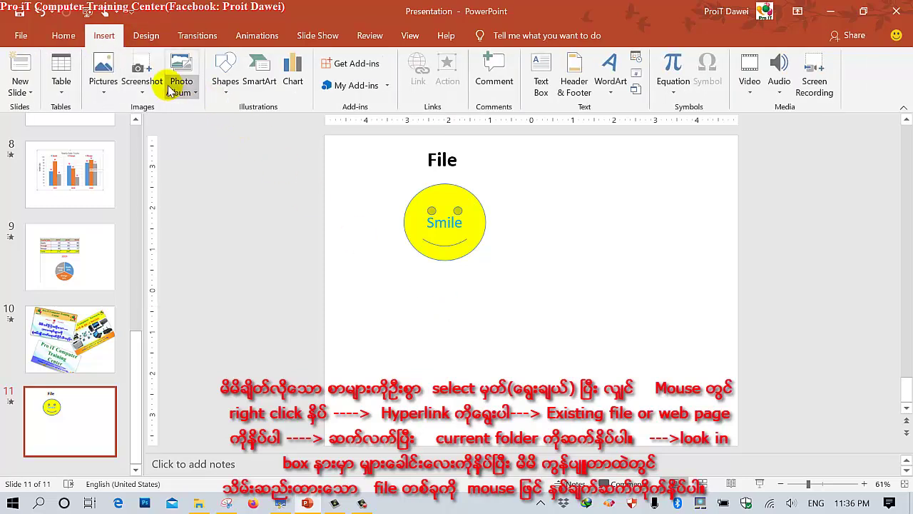
{"action": "left_click", "coordinate": [104, 74]}
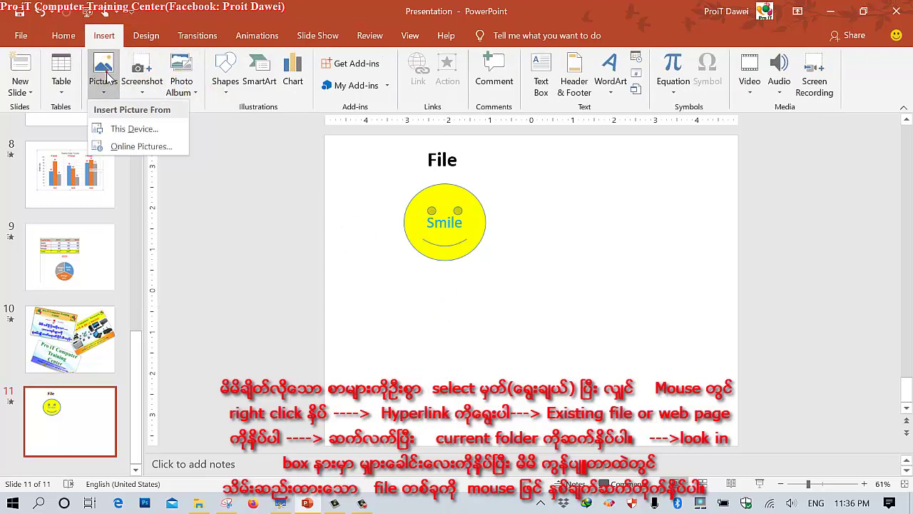
{"action": "left_click", "coordinate": [120, 129]}
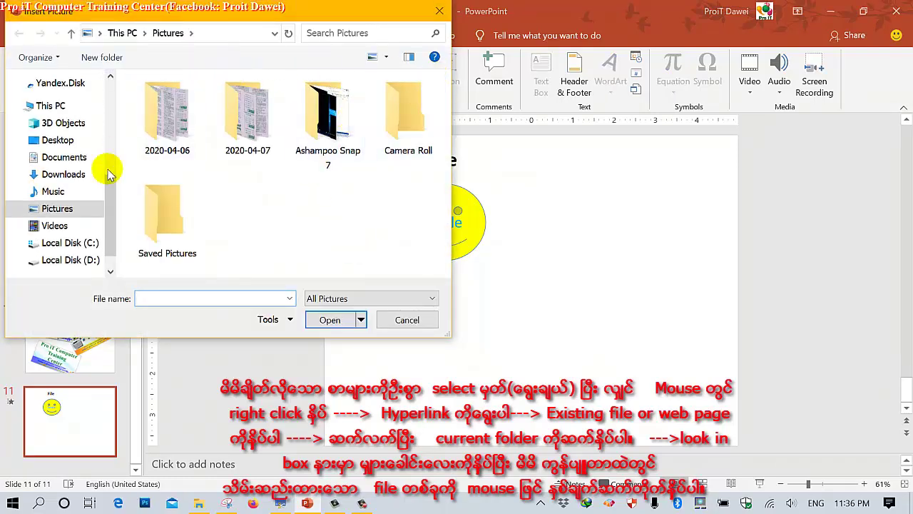
{"action": "left_click", "coordinate": [66, 263]}
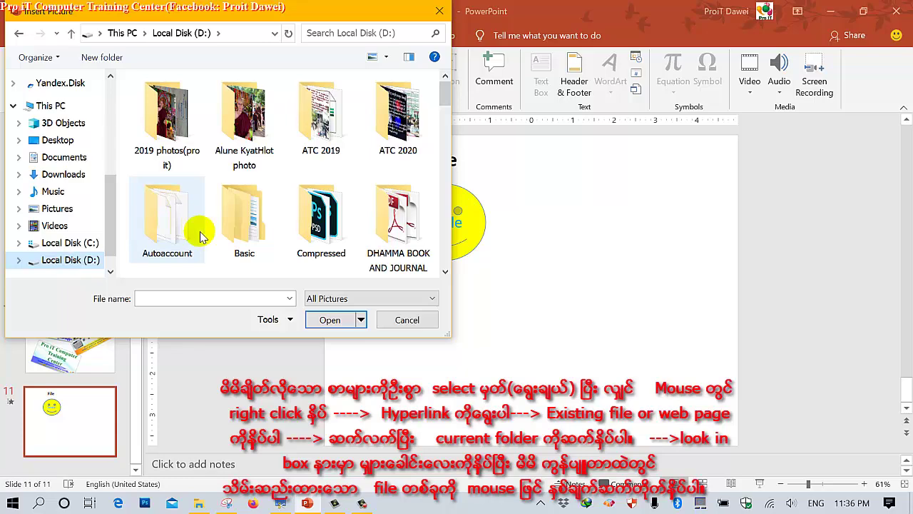
{"action": "scroll", "coordinate": [202, 235], "scroll_direction": "down", "scroll_amount": 1}
{"action": "scroll", "coordinate": [414, 146], "scroll_direction": "down", "scroll_amount": 5}
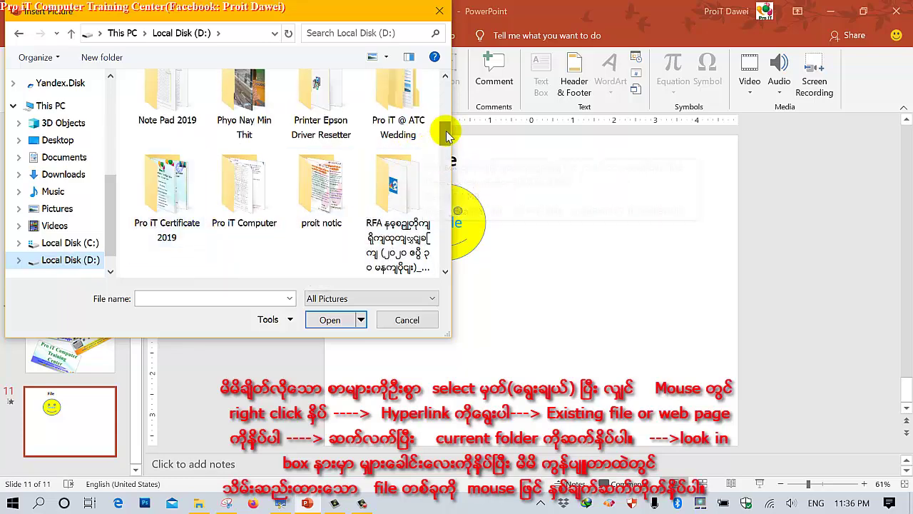
{"action": "scroll", "coordinate": [447, 134], "scroll_direction": "down", "scroll_amount": 5}
{"action": "double_click", "coordinate": [397, 187]}
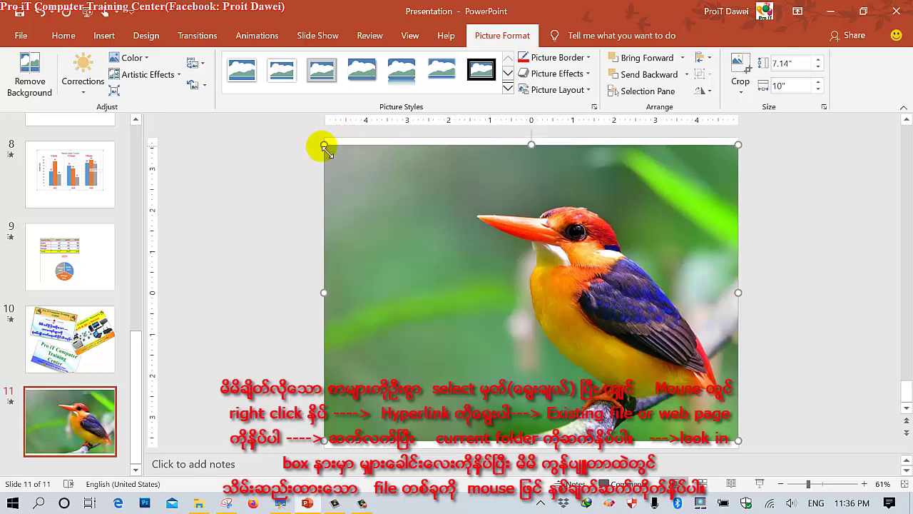
Resize the bird picture and crop its top-left and bottom-right edges.
{"action": "left_click_drag", "start_coordinate": [323, 145], "coordinate": [414, 184]}
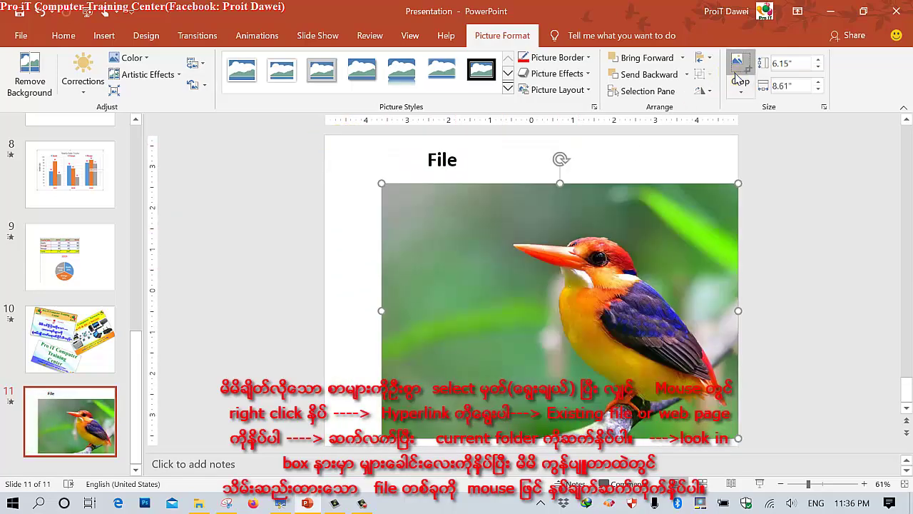
{"action": "left_click", "coordinate": [738, 77]}
{"action": "left_click_drag", "start_coordinate": [400, 198], "coordinate": [499, 230]}
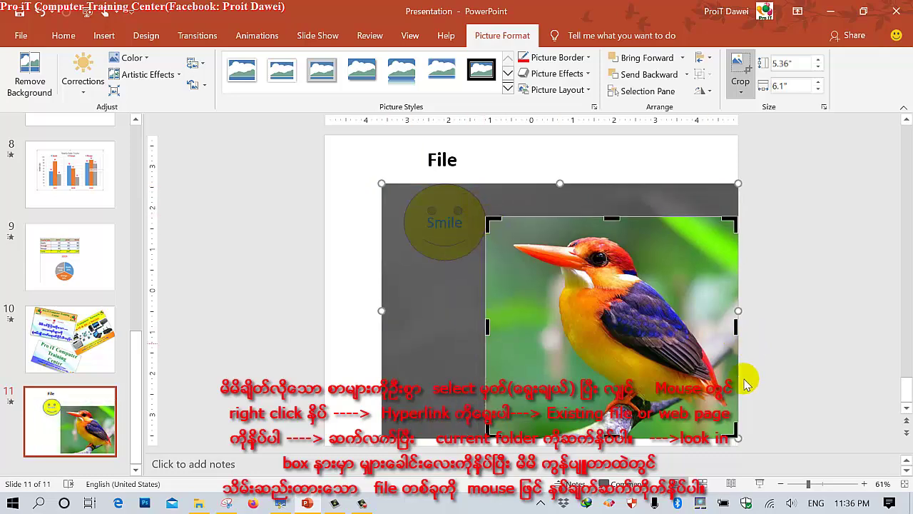
{"action": "left_click_drag", "start_coordinate": [742, 447], "coordinate": [735, 426]}
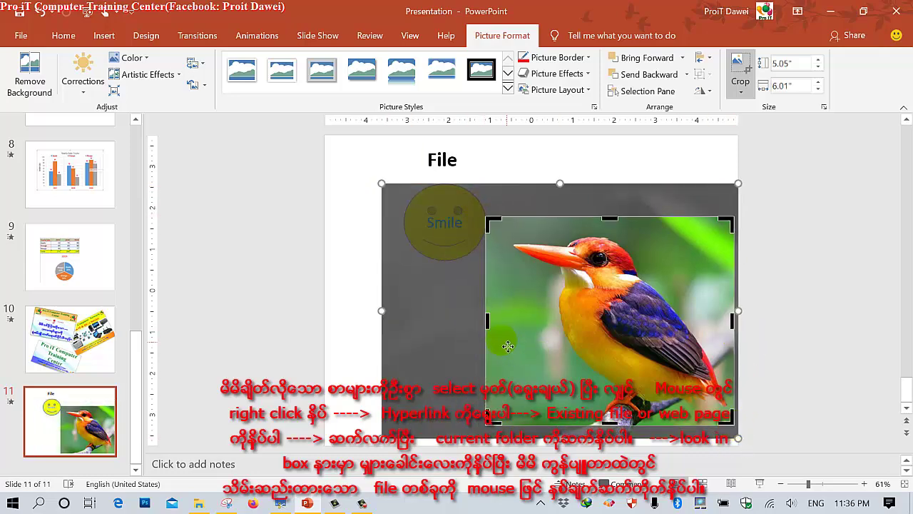
{"action": "left_click", "coordinate": [772, 245]}
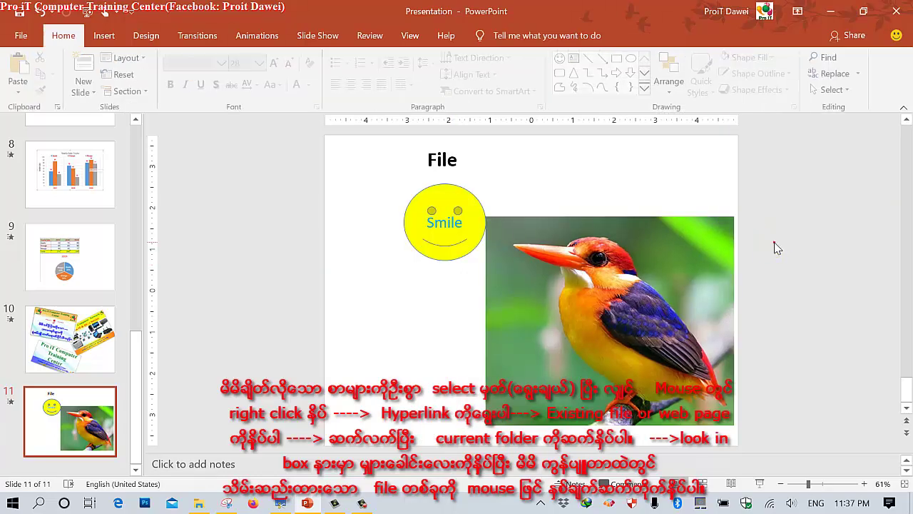
Shrink the bird picture, place it below the smiley, and check the hyperlink lesson notes.
{"action": "left_click", "coordinate": [489, 225]}
{"action": "mouse_move", "coordinate": [489, 225]}
{"action": "left_mouse_down"}
{"action": "mouse_move", "coordinate": [665, 366]}
{"action": "mouse_move", "coordinate": [535, 316]}
{"action": "left_mouse_up"}
{"action": "left_click_drag", "start_coordinate": [564, 345], "coordinate": [432, 315]}
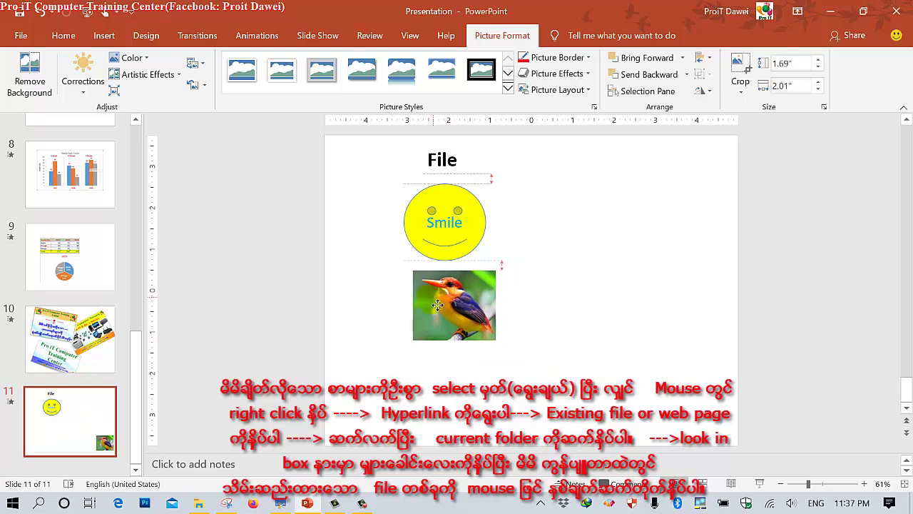
{"action": "left_click", "coordinate": [523, 267]}
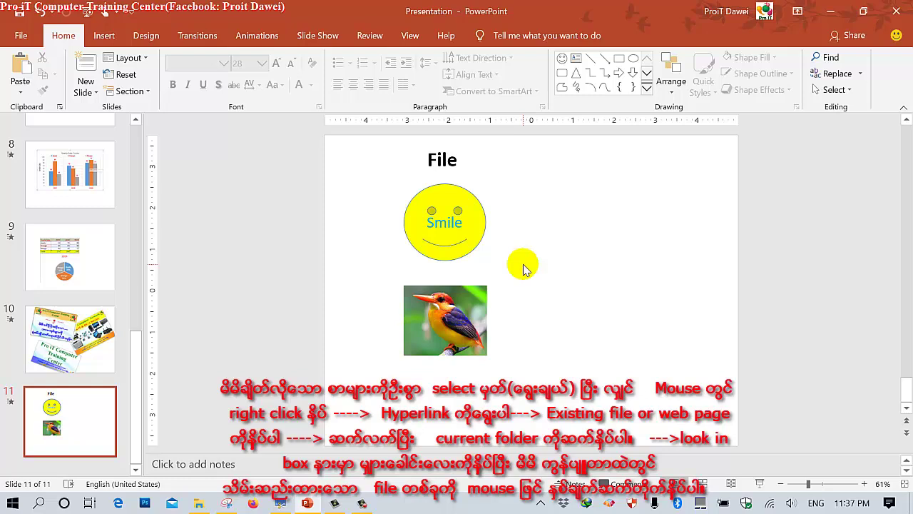
{"action": "left_click", "coordinate": [280, 503]}
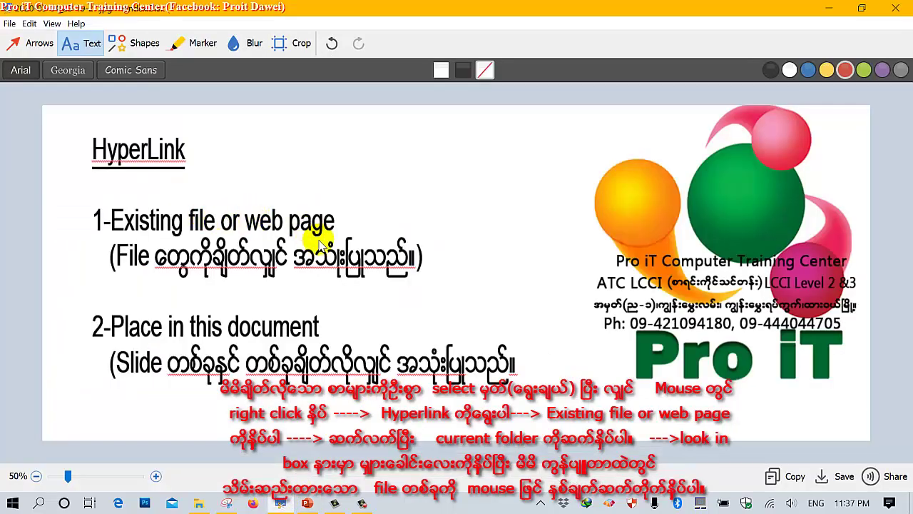
{"action": "left_click", "coordinate": [307, 504]}
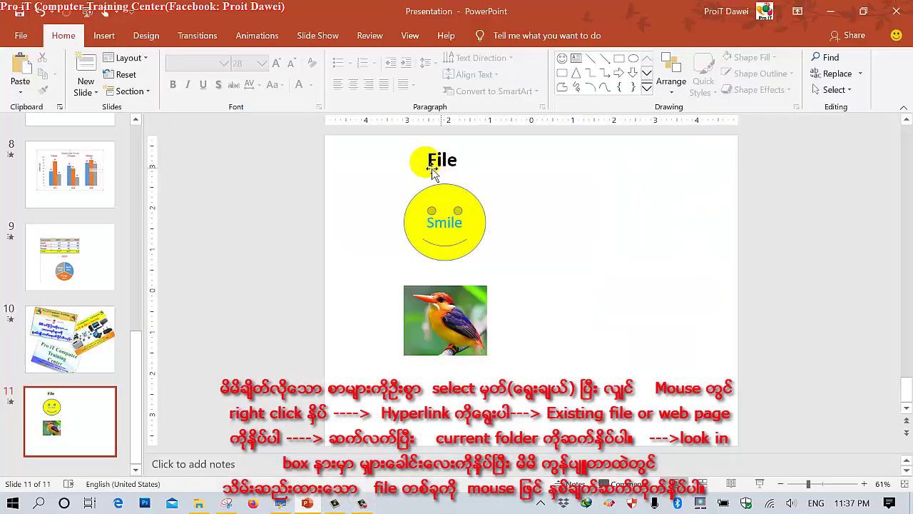
Start a hyperlink on the File text and browse to the Downloads folder.
{"action": "left_click_drag", "start_coordinate": [431, 162], "coordinate": [459, 163]}
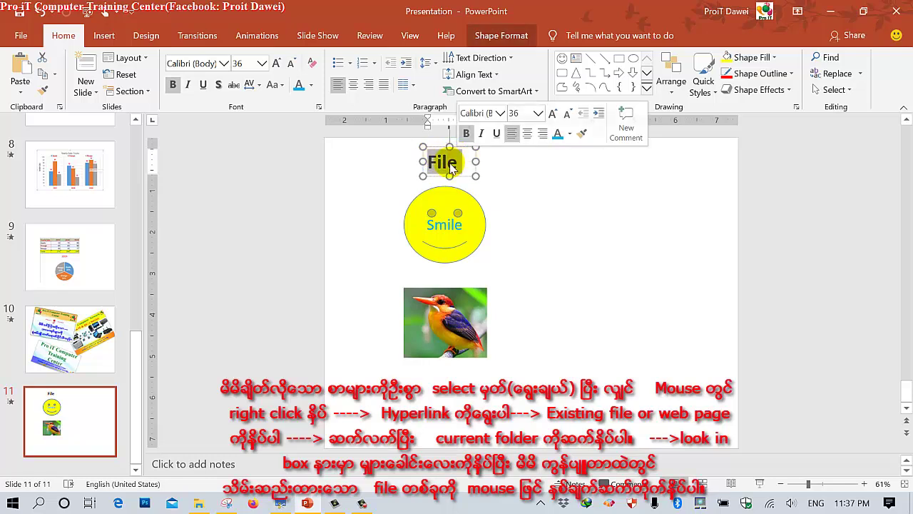
{"action": "right_click", "coordinate": [448, 165]}
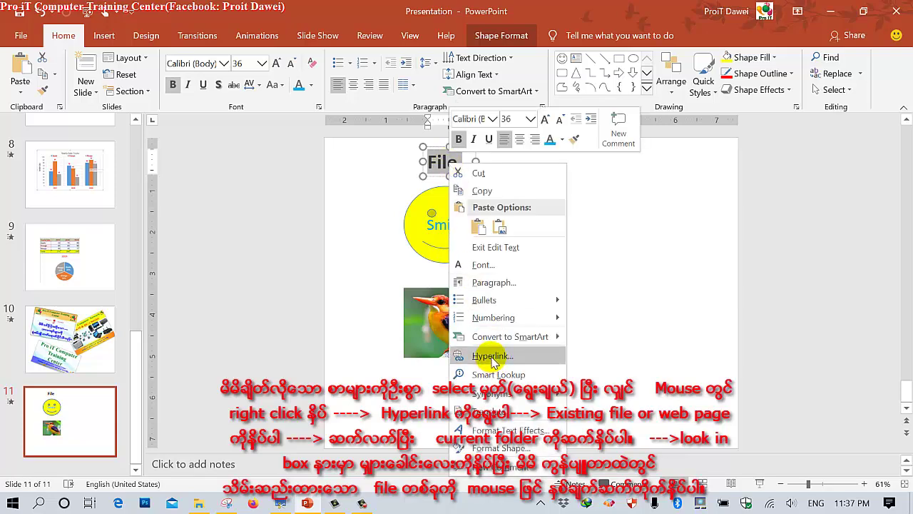
{"action": "left_click", "coordinate": [491, 357]}
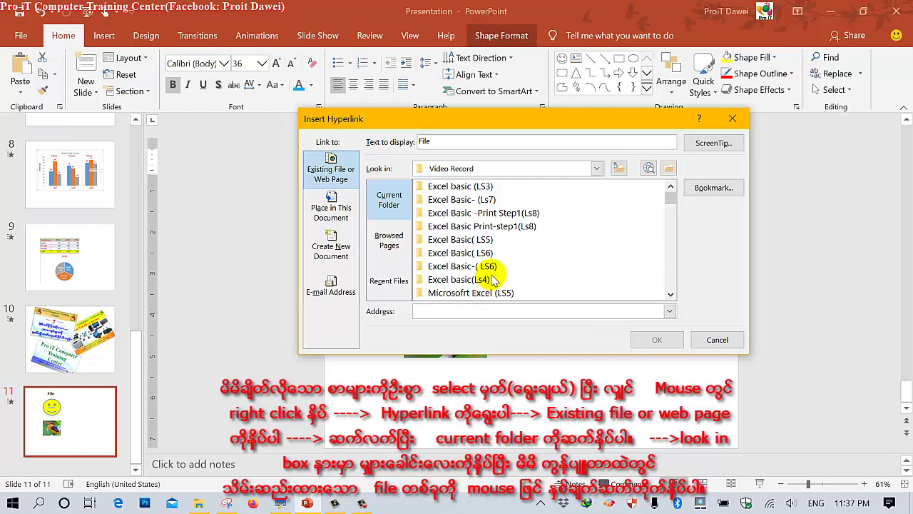
{"action": "left_click", "coordinate": [494, 169]}
{"action": "left_click", "coordinate": [445, 180]}
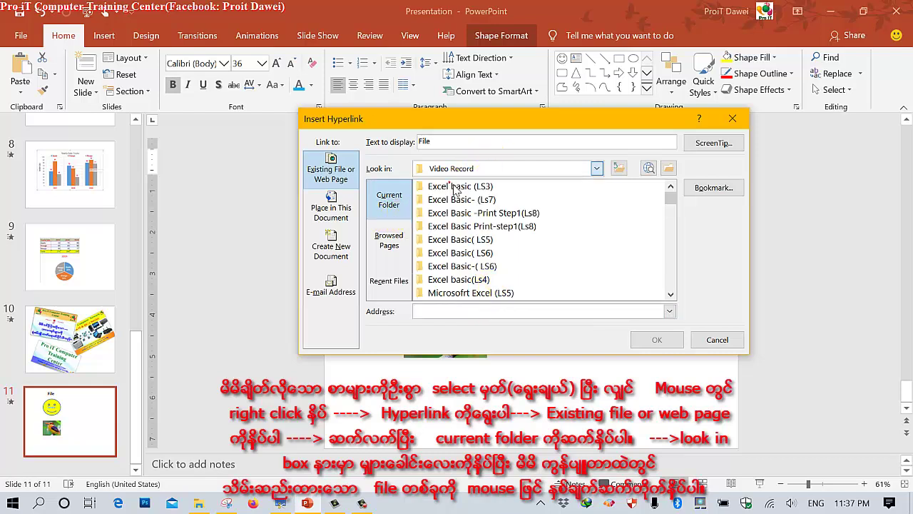
{"action": "left_click", "coordinate": [458, 168]}
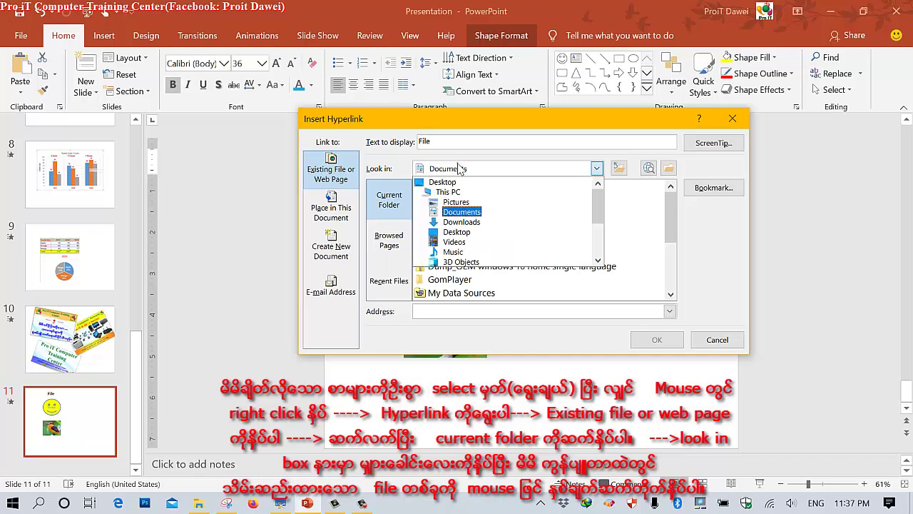
{"action": "left_click", "coordinate": [461, 222]}
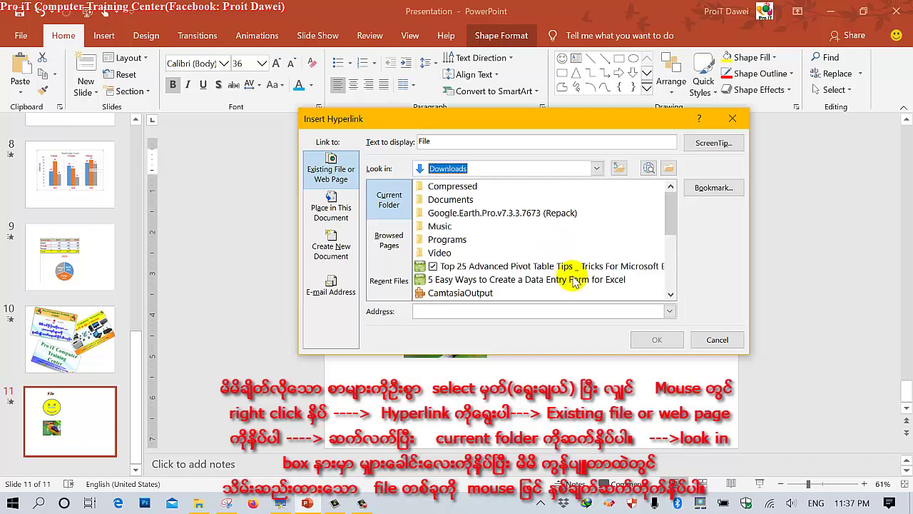
Choose the music video file in Downloads as the File link target.
{"action": "left_click_drag", "start_coordinate": [670, 213], "coordinate": [669, 280]}
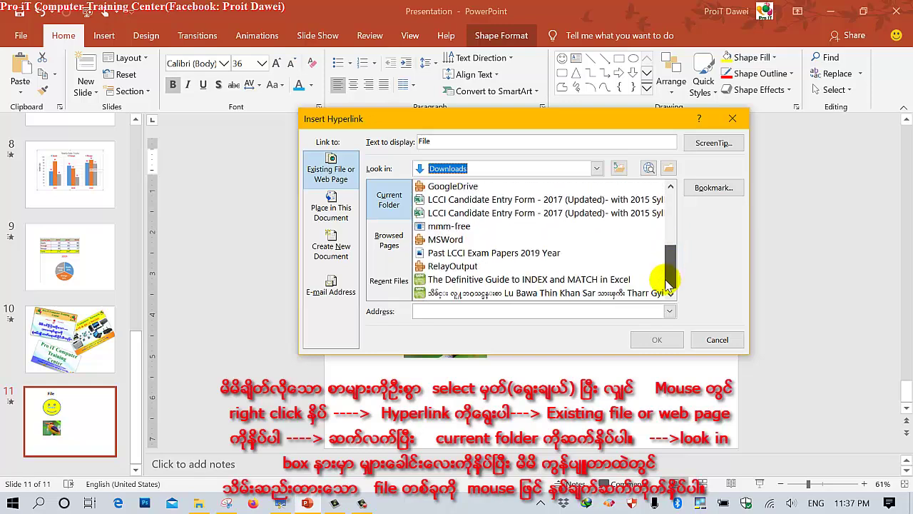
{"action": "left_click", "coordinate": [534, 294]}
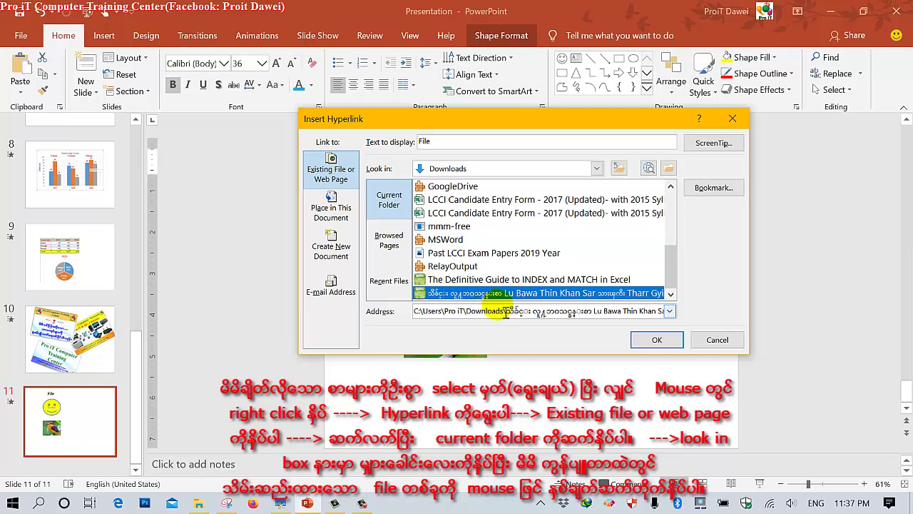
{"action": "left_click", "coordinate": [657, 341]}
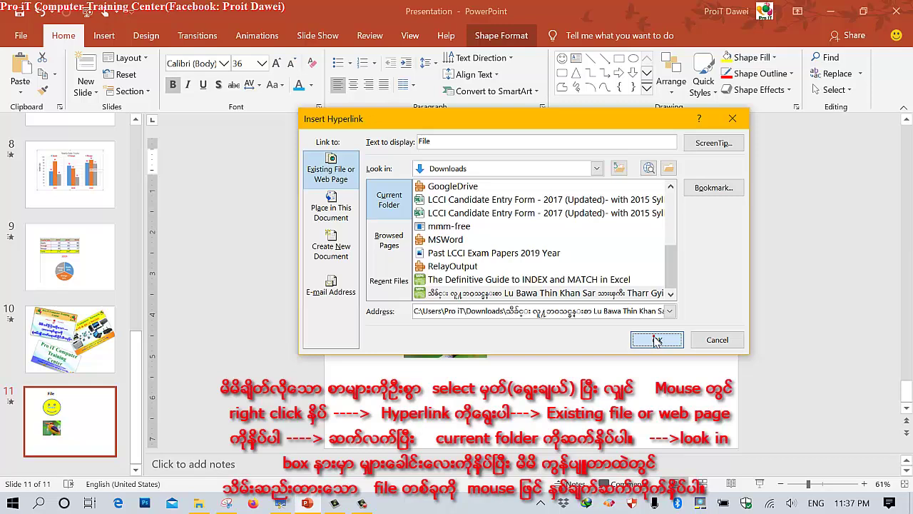
{"action": "left_click", "coordinate": [586, 296]}
{"action": "left_click", "coordinate": [314, 172]}
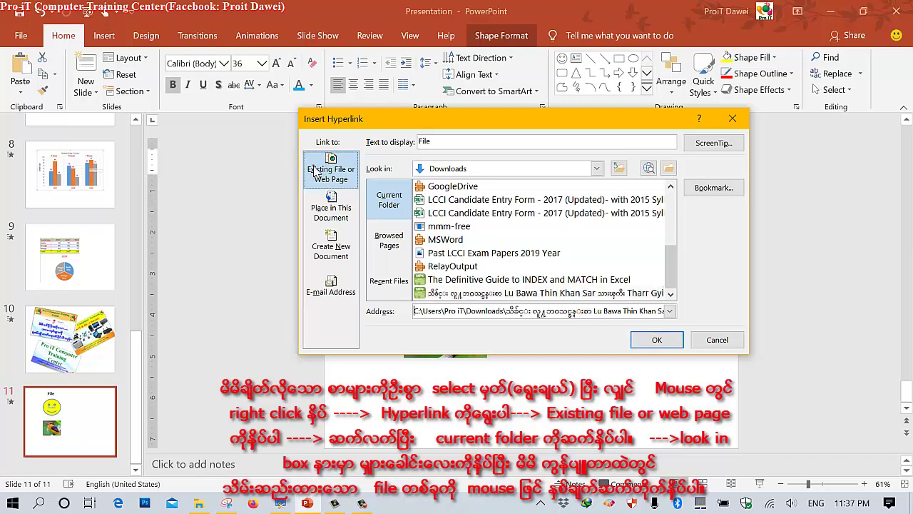
{"action": "left_click", "coordinate": [390, 204]}
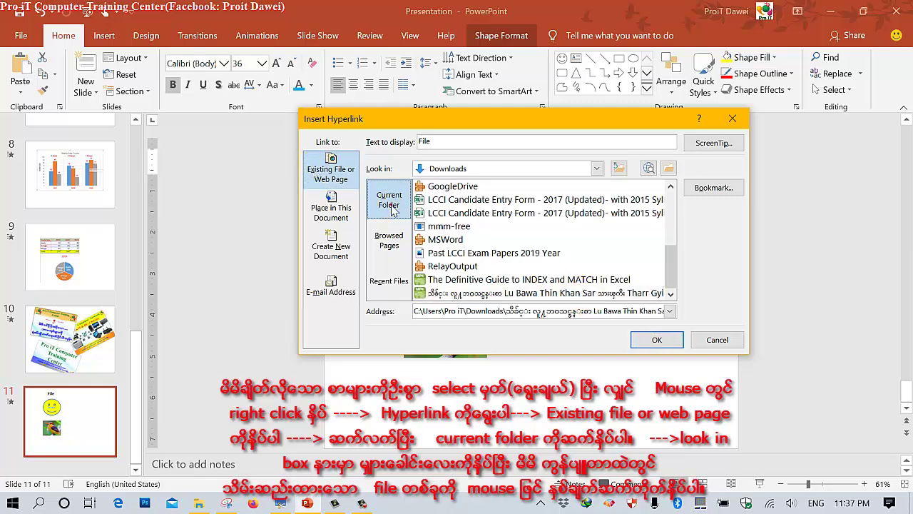
{"action": "left_click", "coordinate": [316, 171]}
{"action": "left_click", "coordinate": [383, 206]}
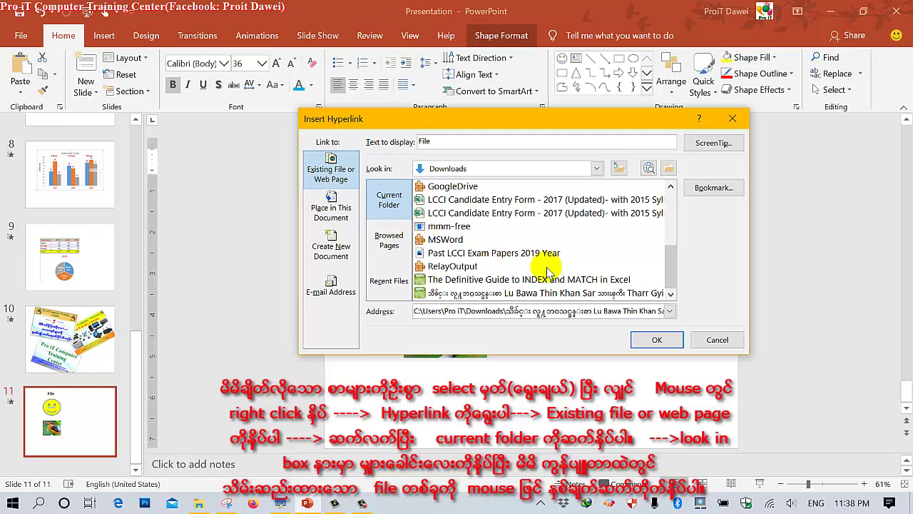
Confirm the File hyperlink and start a hyperlink on the smiley shape.
{"action": "left_click", "coordinate": [655, 339]}
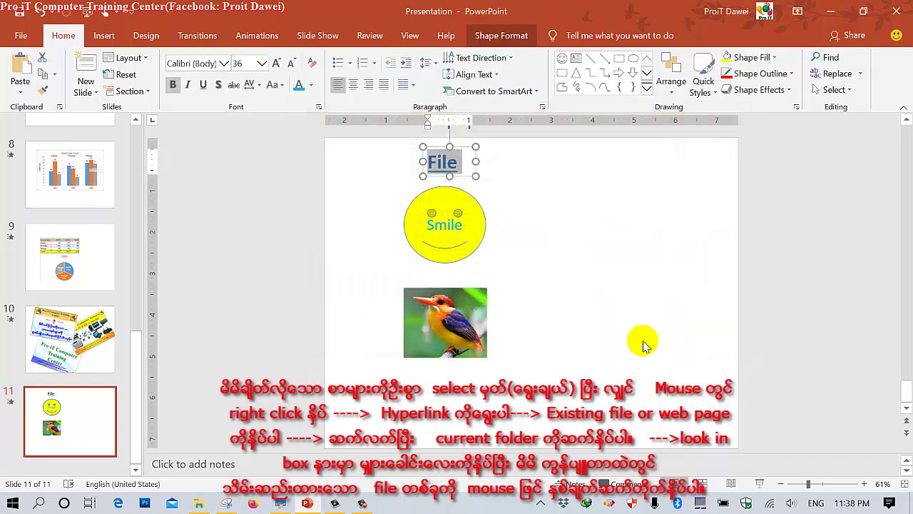
{"action": "left_click", "coordinate": [508, 195]}
{"action": "mouse_move", "coordinate": [447, 173]}
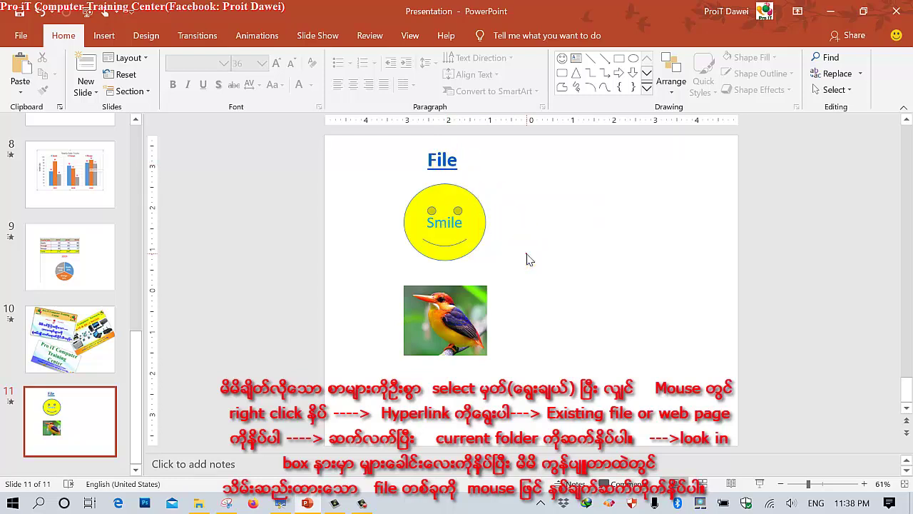
{"action": "left_click", "coordinate": [449, 198]}
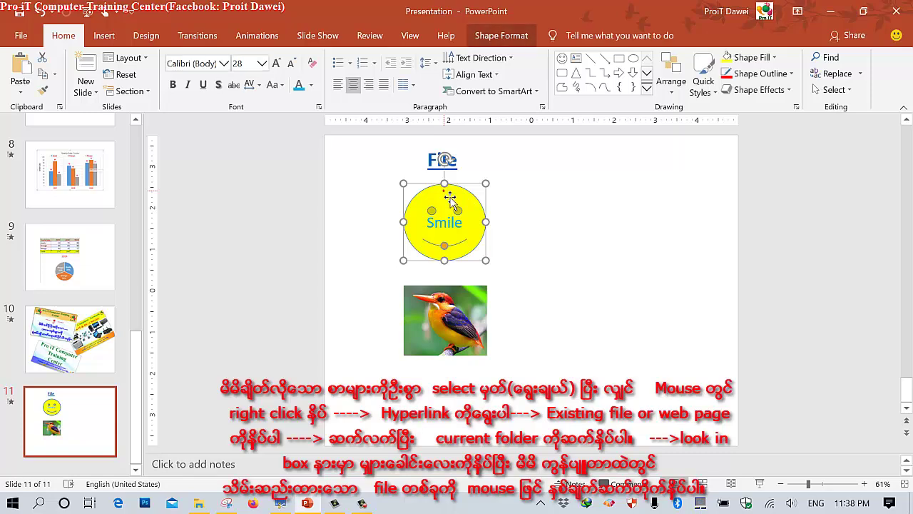
{"action": "right_click", "coordinate": [448, 197]}
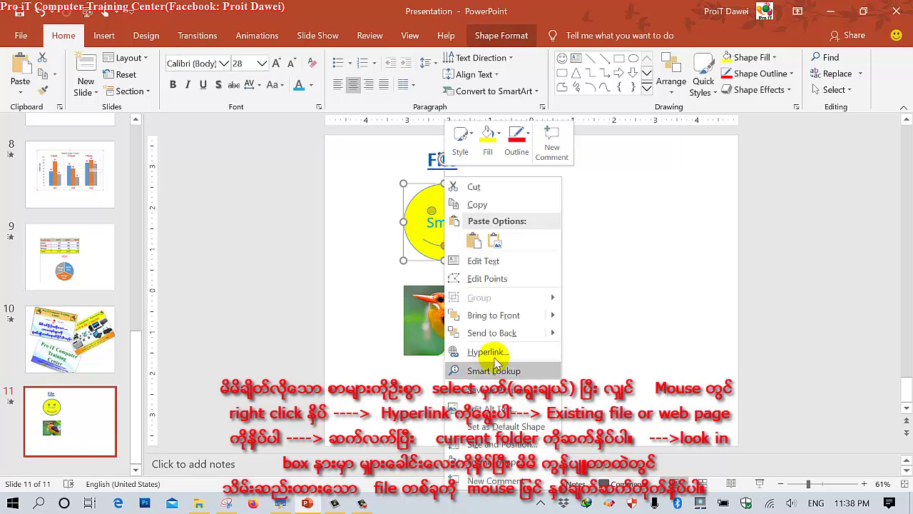
{"action": "left_click", "coordinate": [491, 352]}
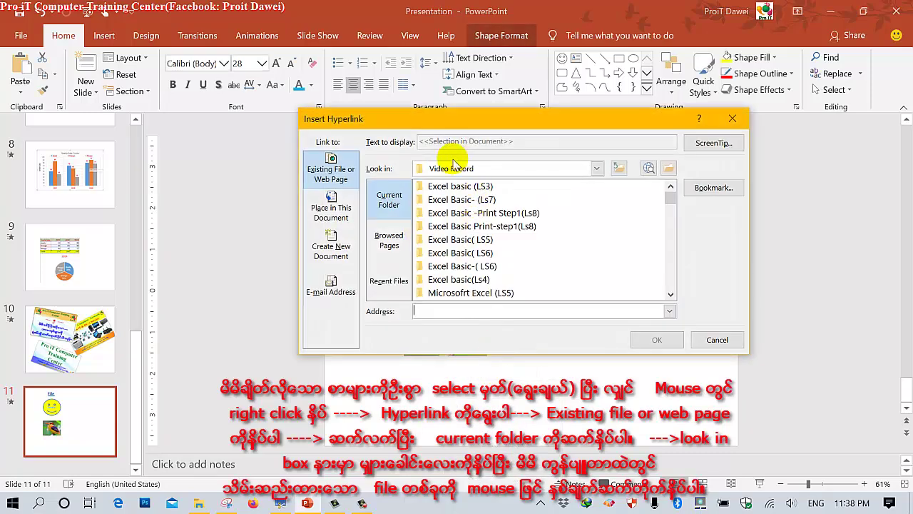
Link the smiley to the music video .mp4 in Downloads.
{"action": "left_click", "coordinate": [453, 166]}
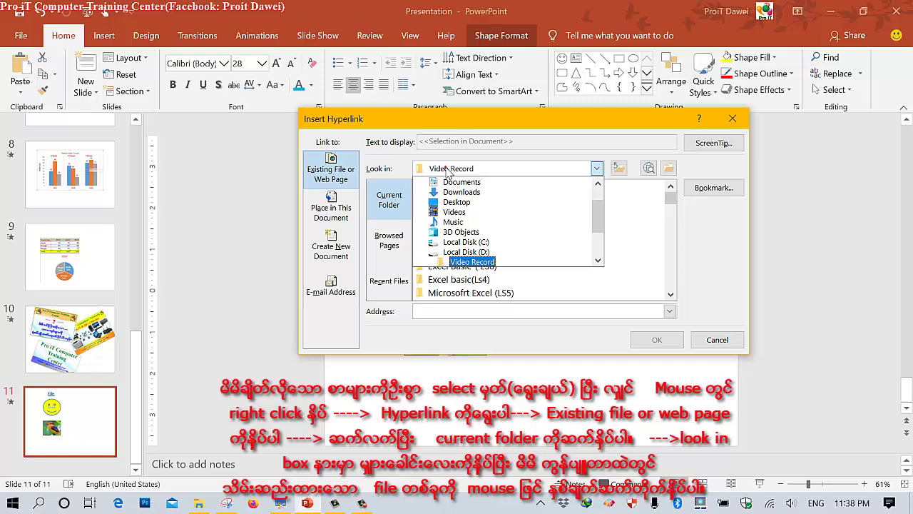
{"action": "left_click", "coordinate": [475, 191]}
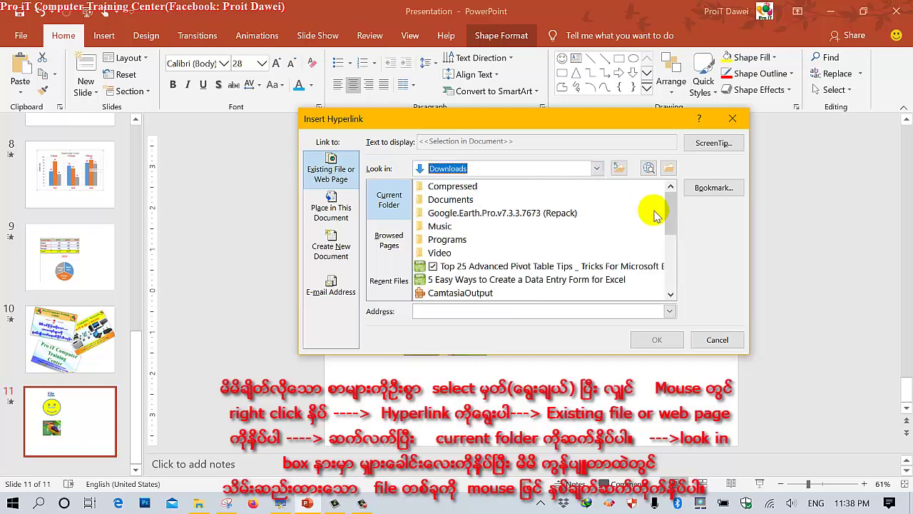
{"action": "left_click_drag", "start_coordinate": [655, 214], "coordinate": [672, 285]}
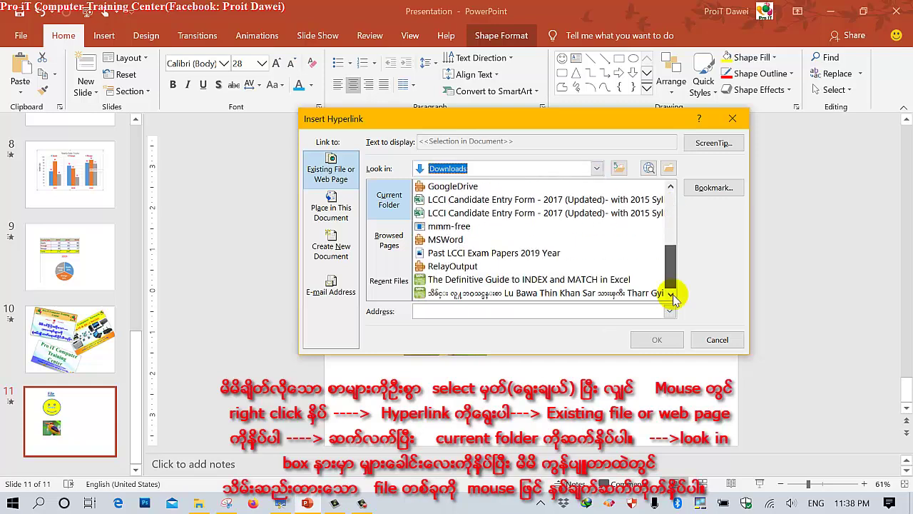
{"action": "left_click", "coordinate": [587, 295]}
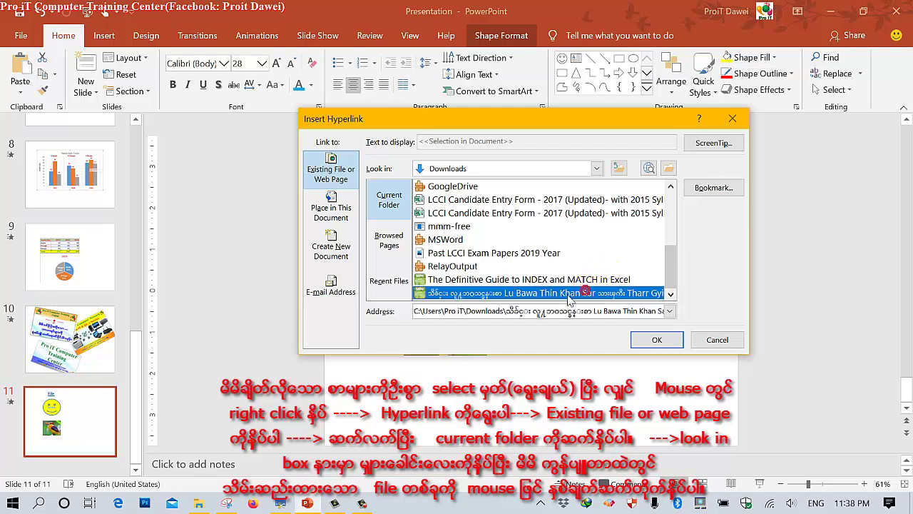
{"action": "left_click", "coordinate": [312, 171]}
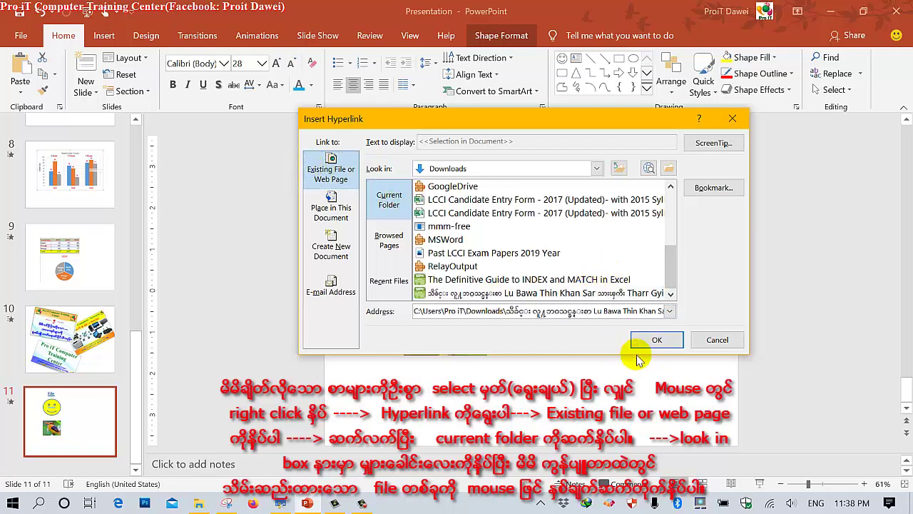
{"action": "left_click", "coordinate": [654, 340]}
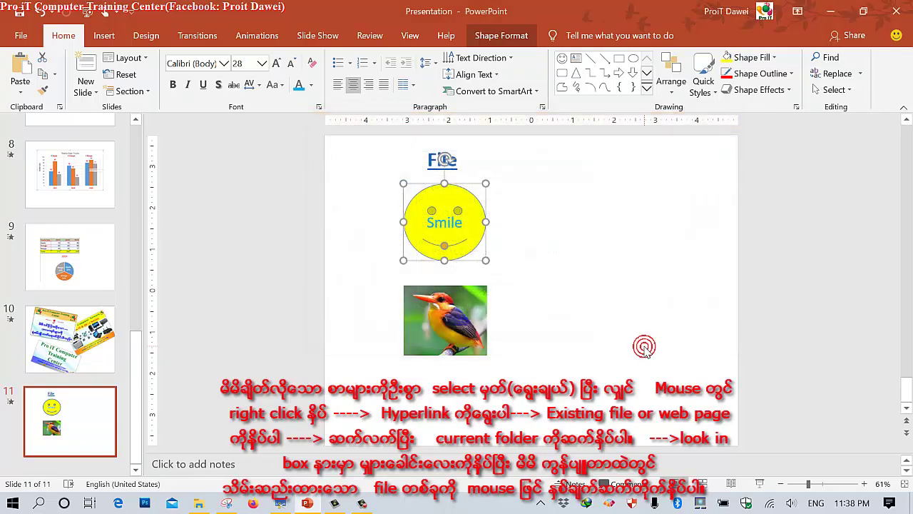
{"action": "left_click", "coordinate": [484, 238]}
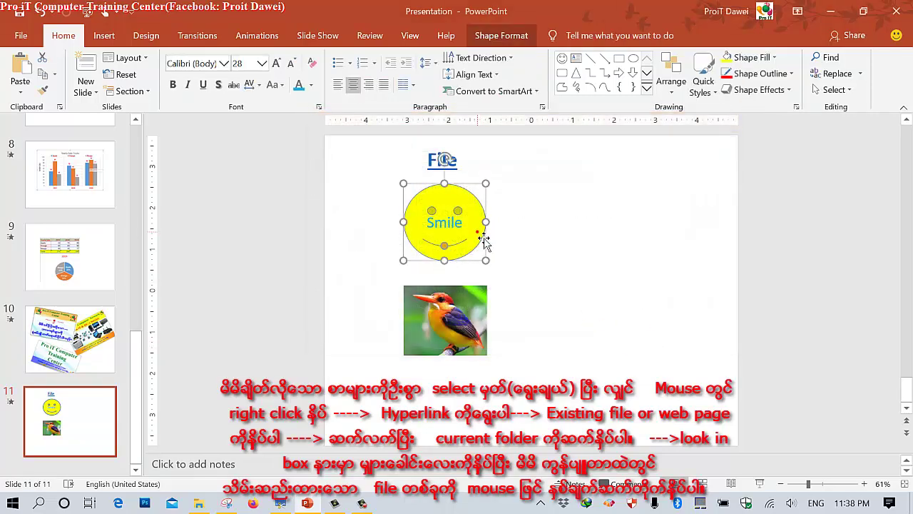
Select the bird picture and start inserting a hyperlink on it.
{"action": "left_click", "coordinate": [438, 160]}
{"action": "left_click", "coordinate": [429, 205]}
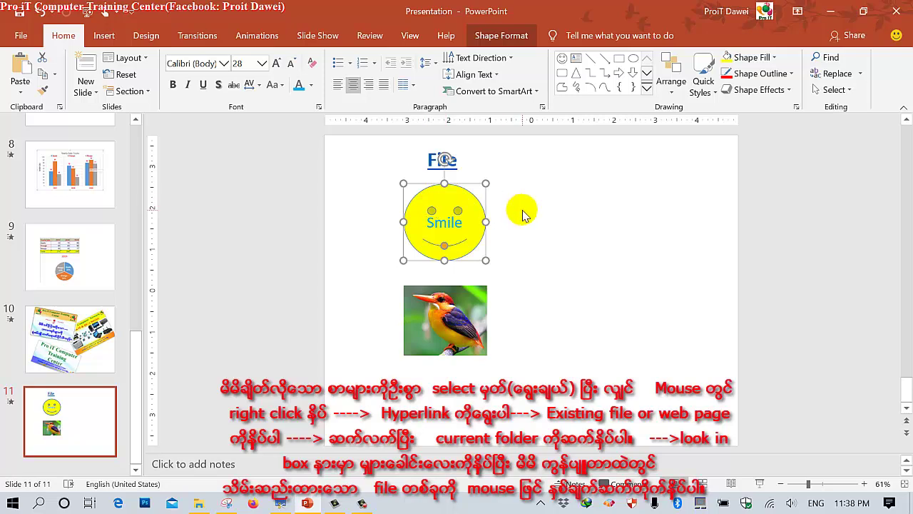
{"action": "left_click", "coordinate": [445, 322]}
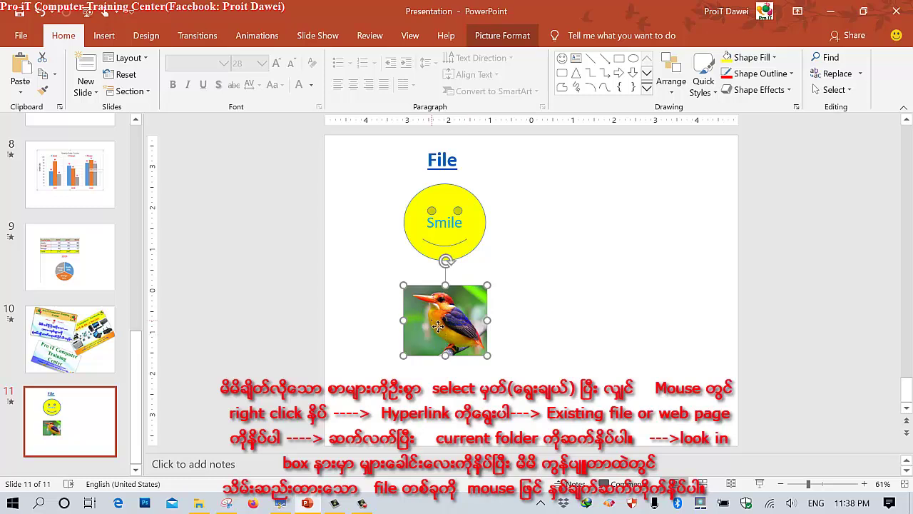
{"action": "right_click", "coordinate": [435, 324]}
{"action": "key", "text": "Escape"}
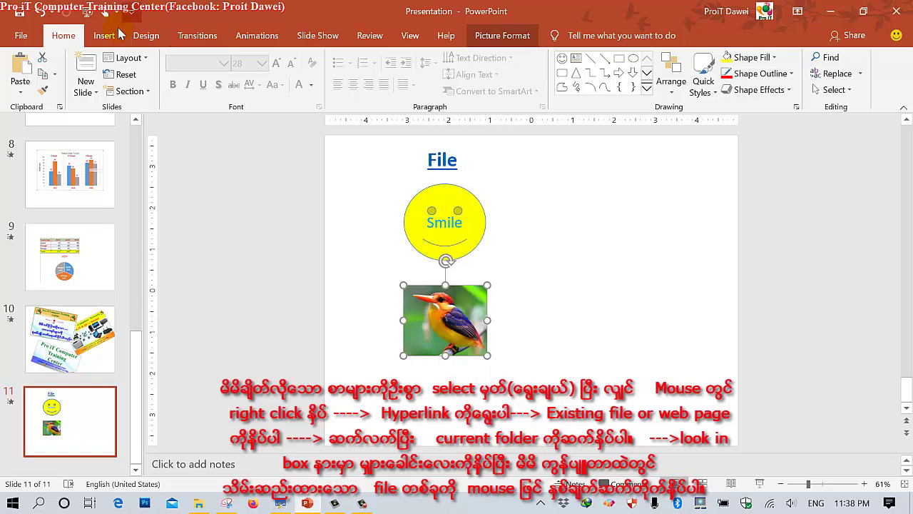
{"action": "left_click", "coordinate": [104, 36]}
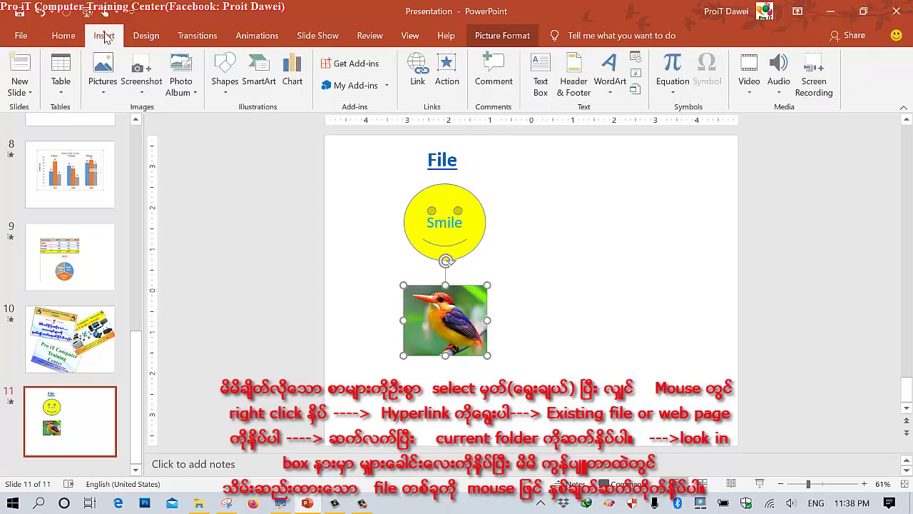
{"action": "left_click", "coordinate": [420, 85]}
Link the bird picture to the music video .mp4 in Downloads.
{"action": "left_click", "coordinate": [328, 152]}
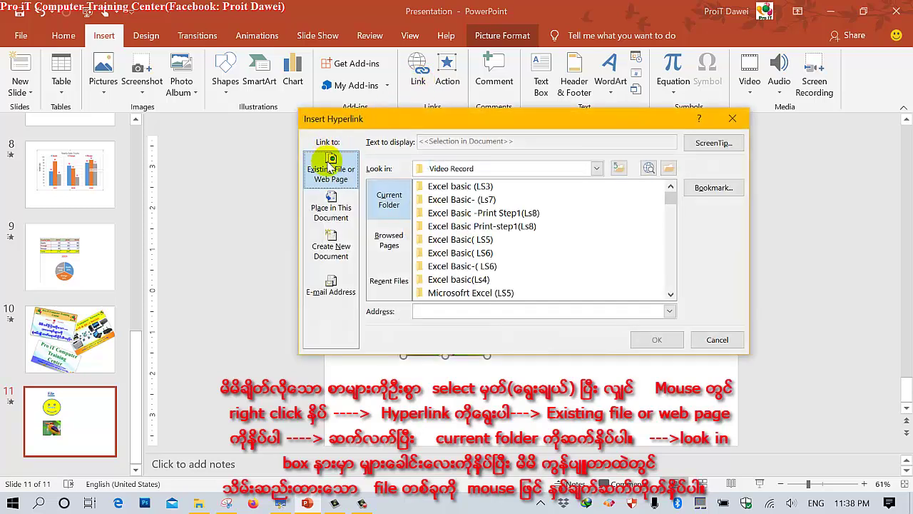
{"action": "left_click", "coordinate": [390, 196]}
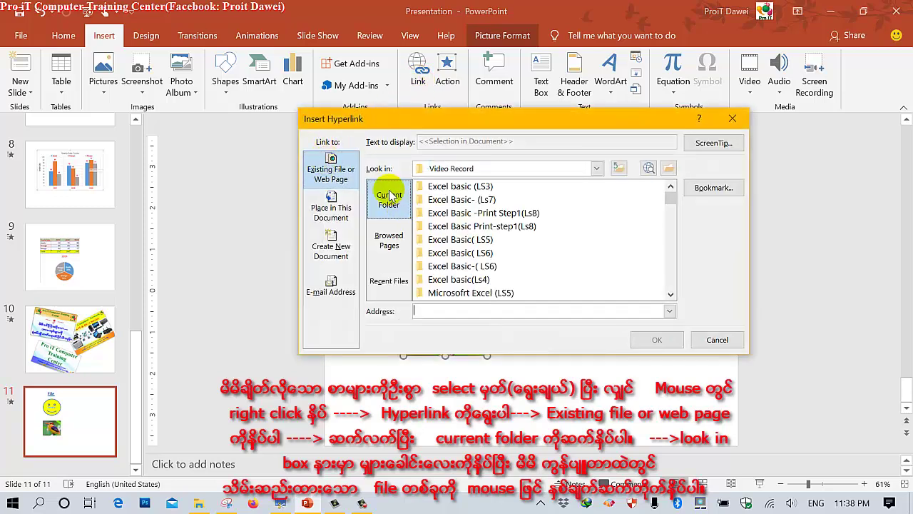
{"action": "left_click", "coordinate": [596, 169]}
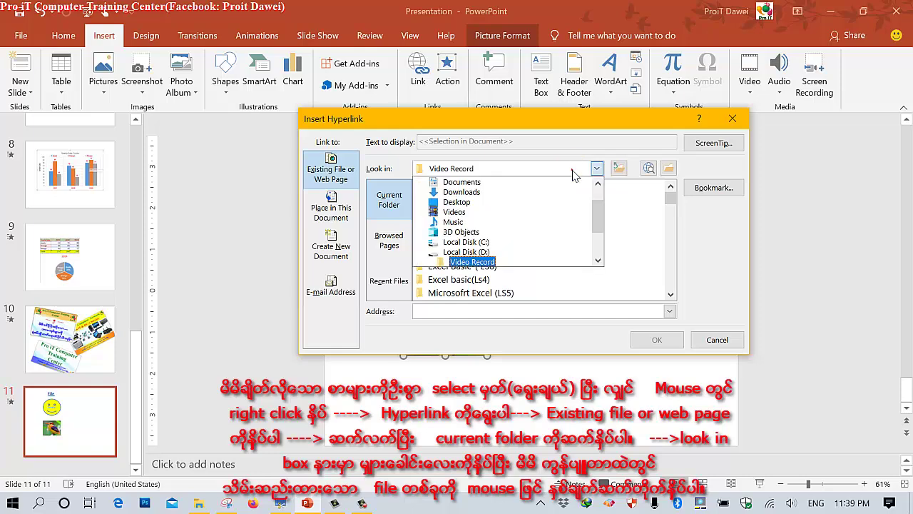
{"action": "left_click", "coordinate": [460, 192]}
{"action": "left_click_drag", "start_coordinate": [669, 214], "coordinate": [651, 320]}
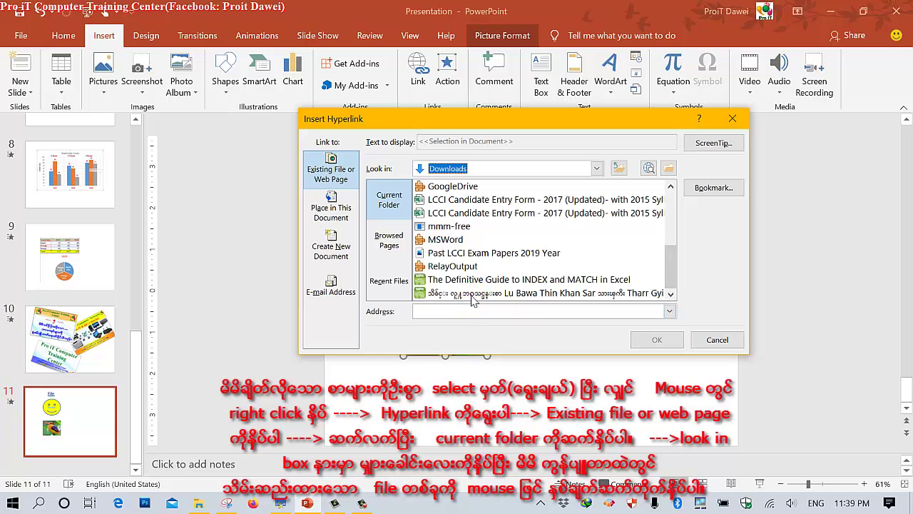
{"action": "left_click", "coordinate": [471, 295]}
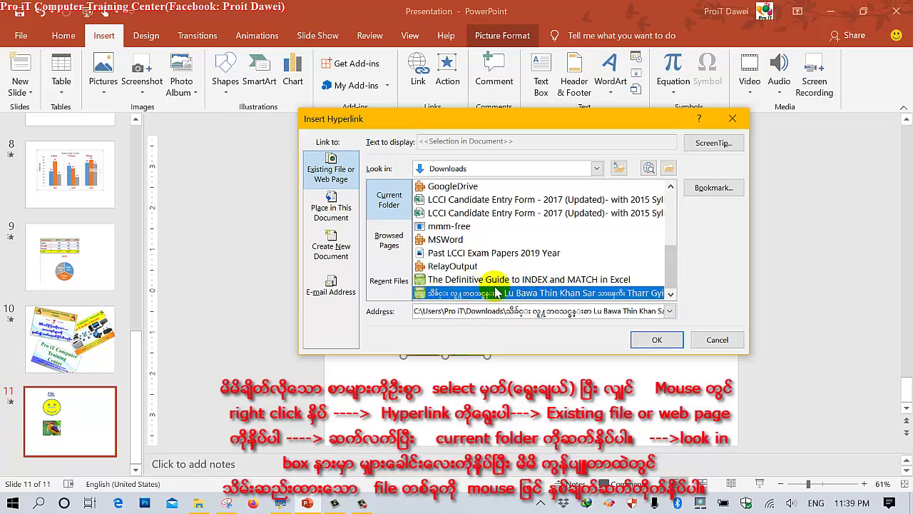
{"action": "left_click", "coordinate": [655, 341]}
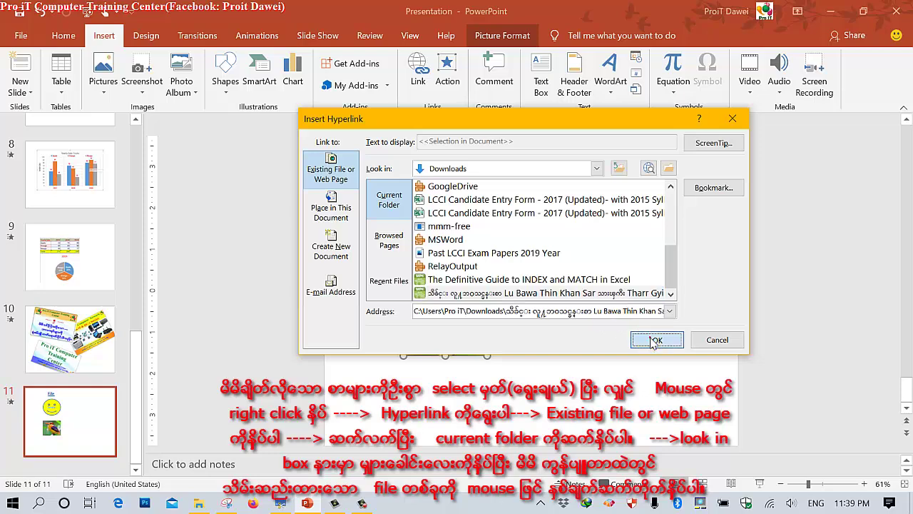
{"action": "left_click", "coordinate": [590, 321]}
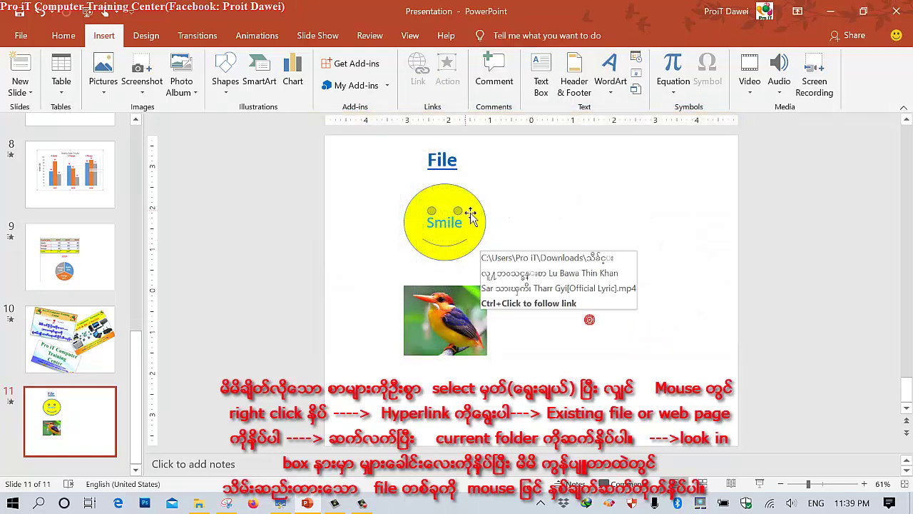
{"action": "mouse_move", "coordinate": [456, 173]}
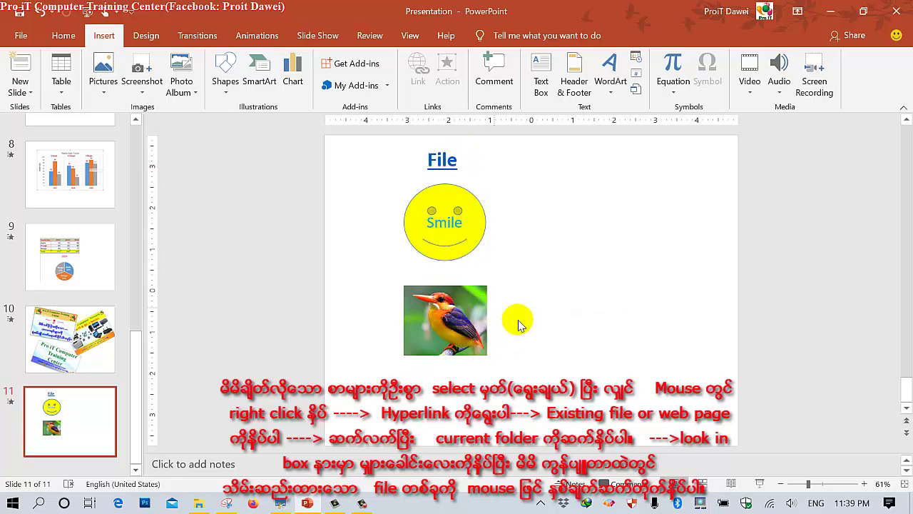
Run slide 11 as a slide show and follow the File link, allowing the video to open.
{"action": "left_click", "coordinate": [762, 484]}
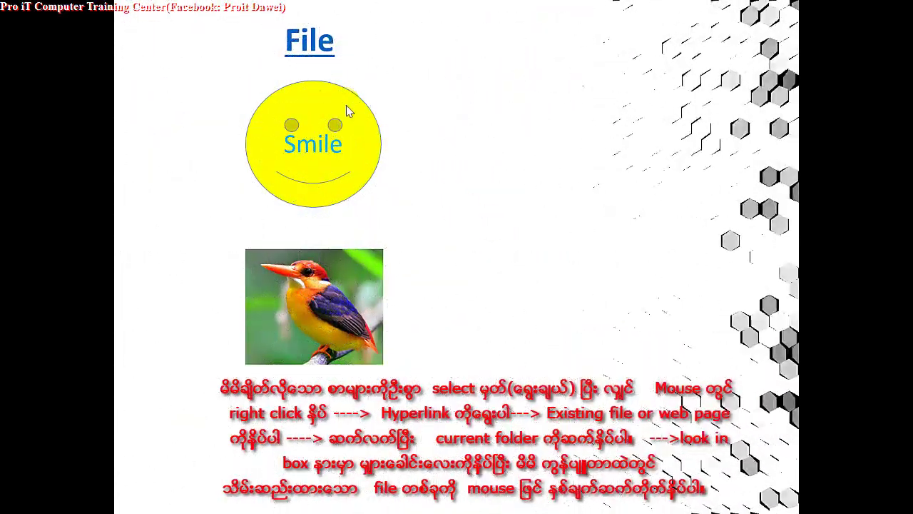
{"action": "left_click", "coordinate": [319, 43]}
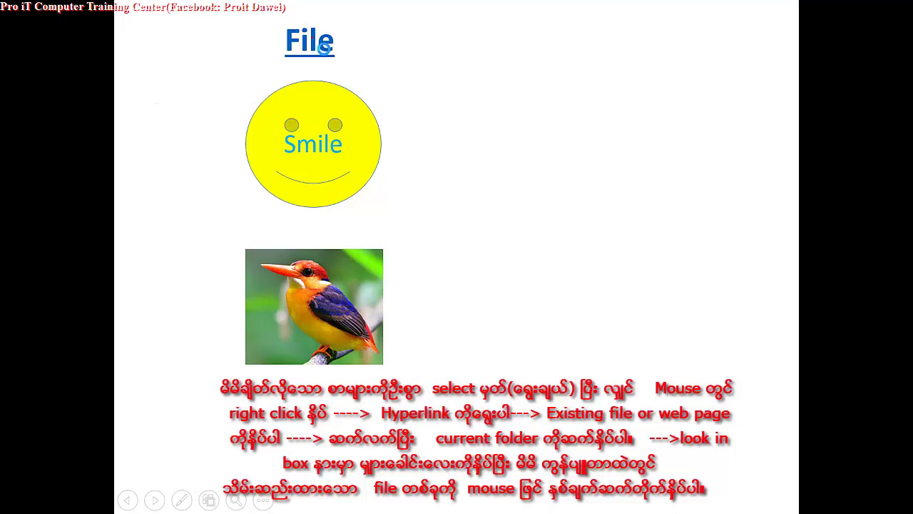
{"action": "left_click", "coordinate": [508, 349]}
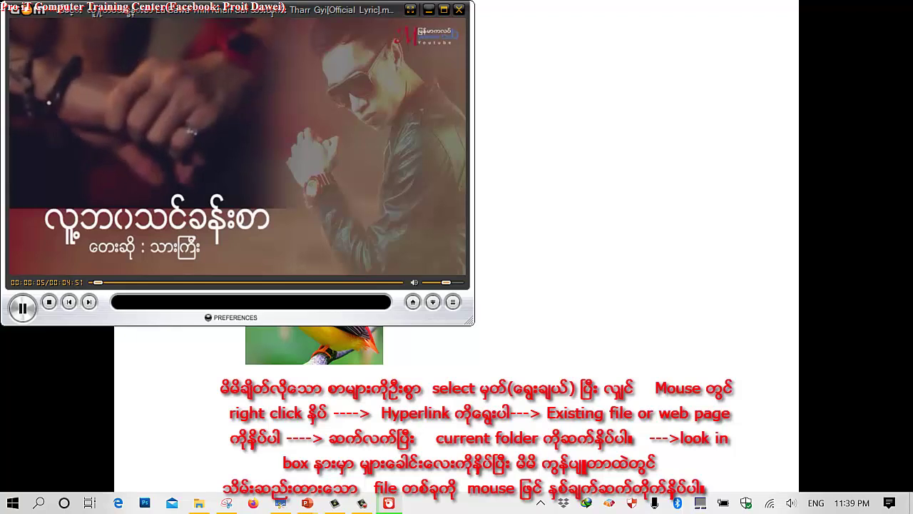
Skip the video to 0:27, close it, then reopen it through the bird picture's link.
{"action": "left_click", "coordinate": [122, 283]}
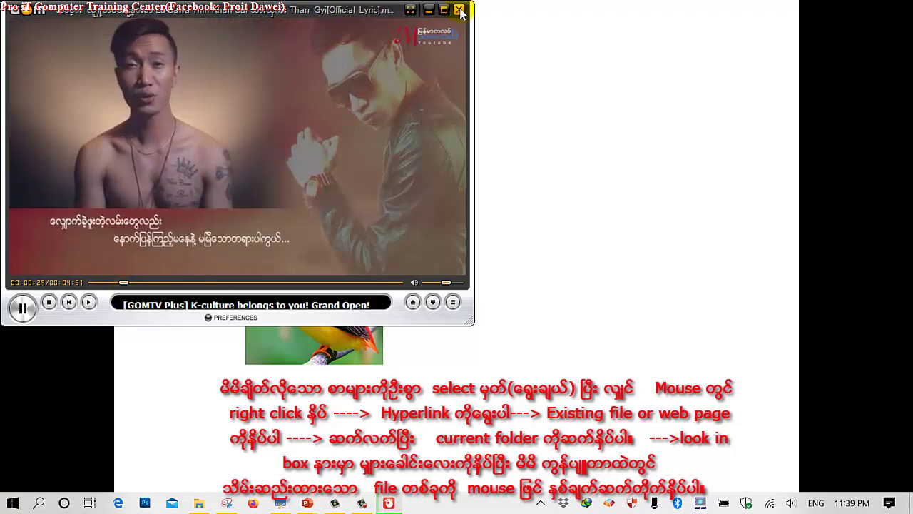
{"action": "left_click", "coordinate": [459, 10]}
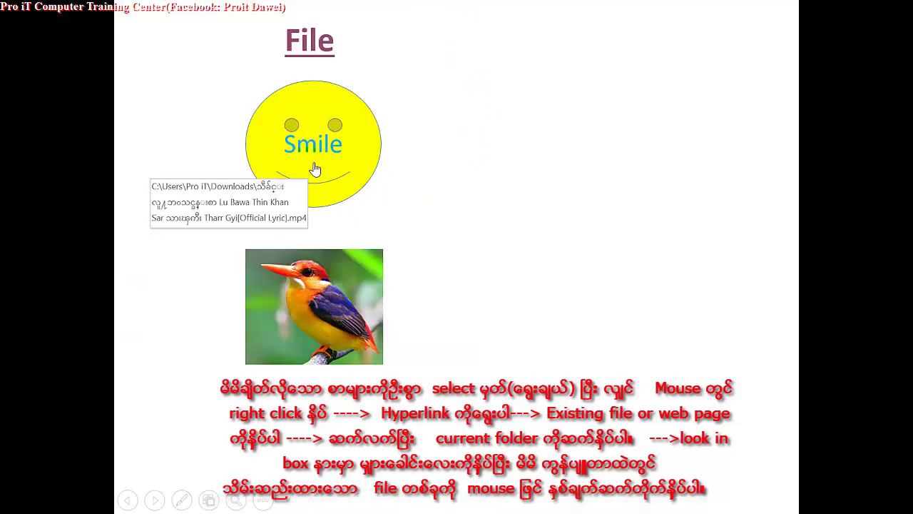
{"action": "left_click", "coordinate": [315, 169]}
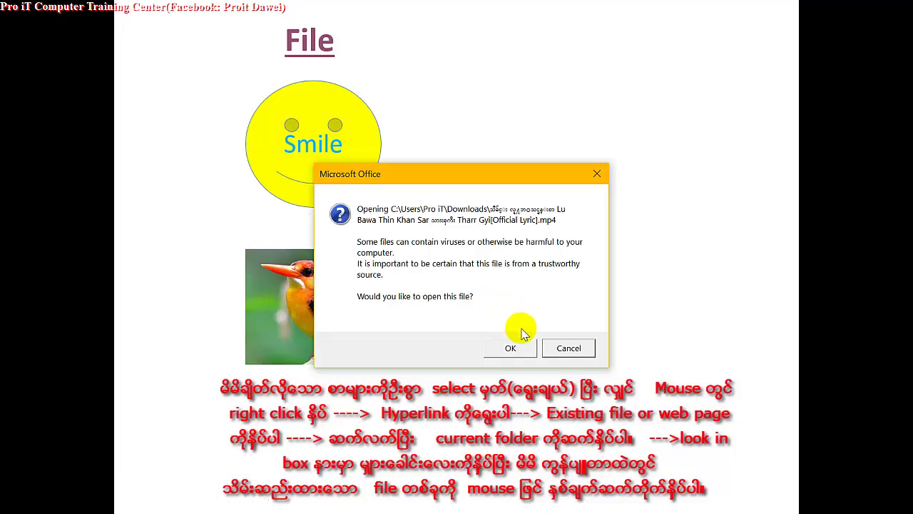
{"action": "left_click", "coordinate": [511, 348]}
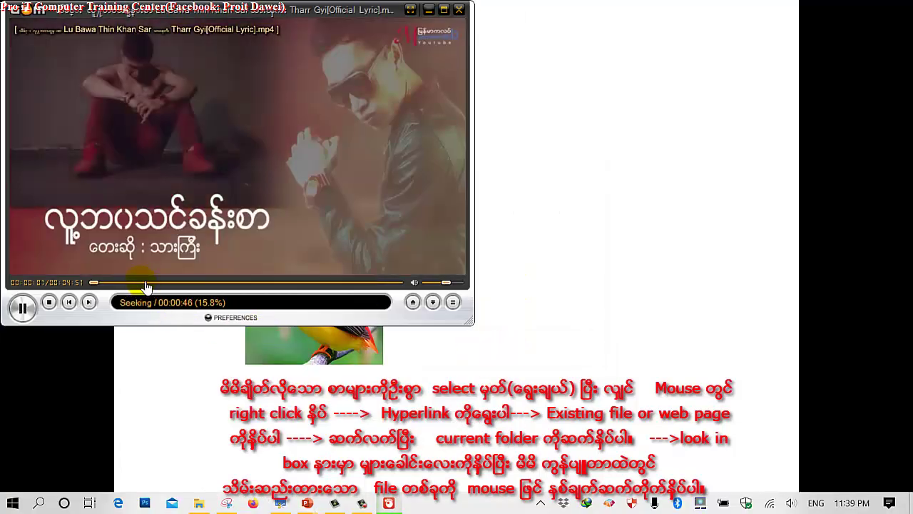
Jump the video to about 2:12 and 3:09, then close the player.
{"action": "left_click_drag", "start_coordinate": [146, 287], "coordinate": [238, 287]}
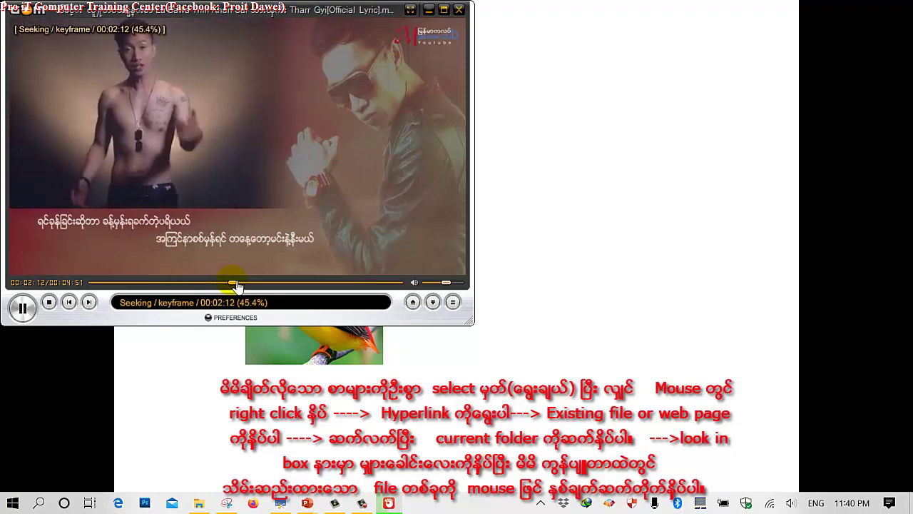
{"action": "left_click", "coordinate": [299, 286]}
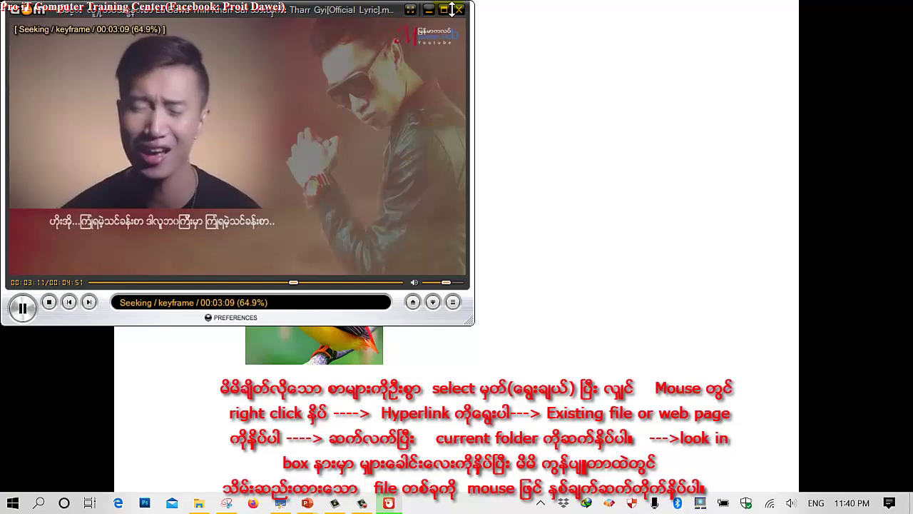
{"action": "left_click", "coordinate": [458, 9]}
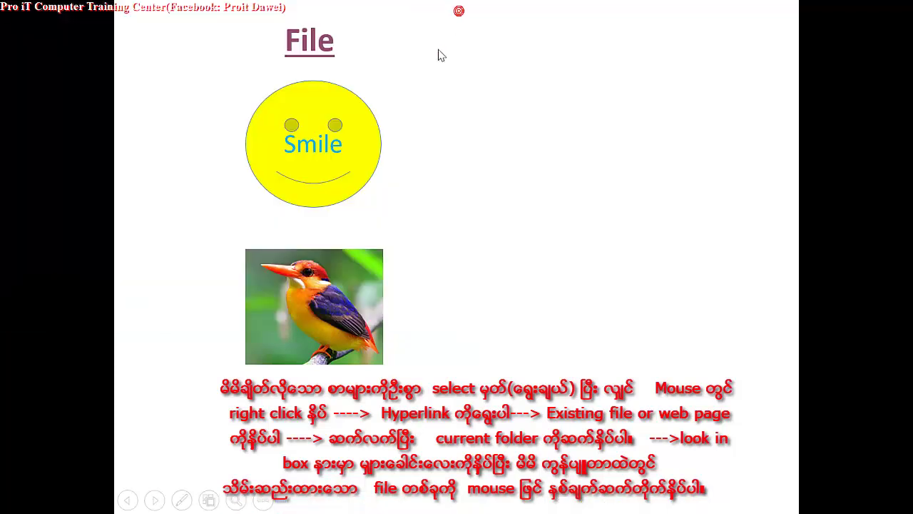
{"action": "mouse_move", "coordinate": [318, 318]}
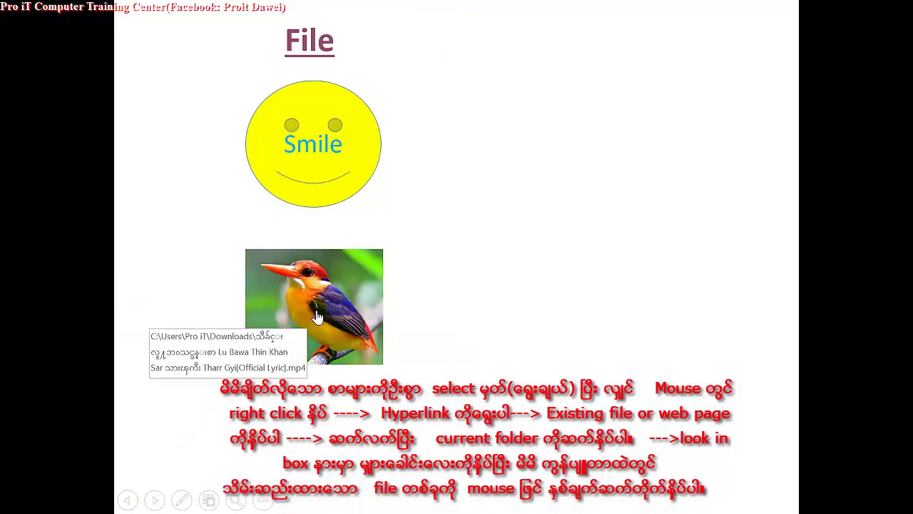
{"action": "left_click", "coordinate": [319, 307]}
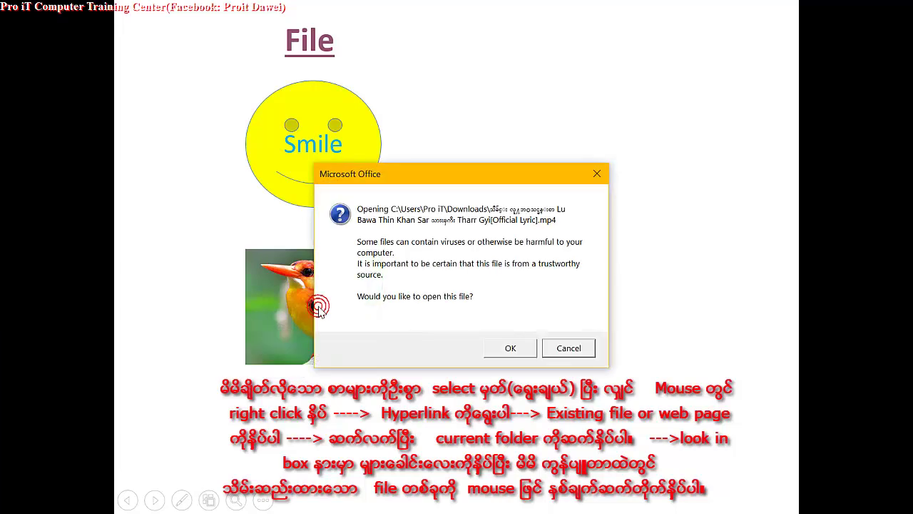
{"action": "left_click", "coordinate": [508, 348]}
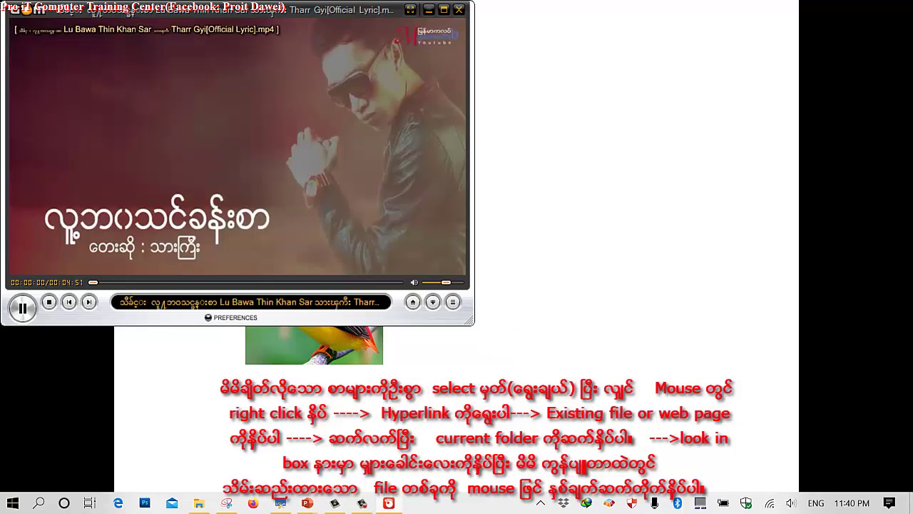
{"action": "left_click", "coordinate": [120, 282]}
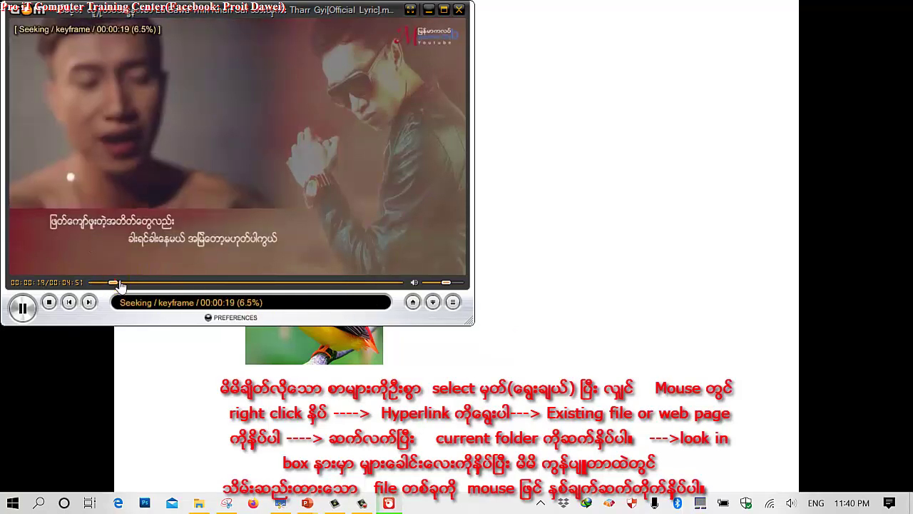
{"action": "left_click", "coordinate": [381, 288]}
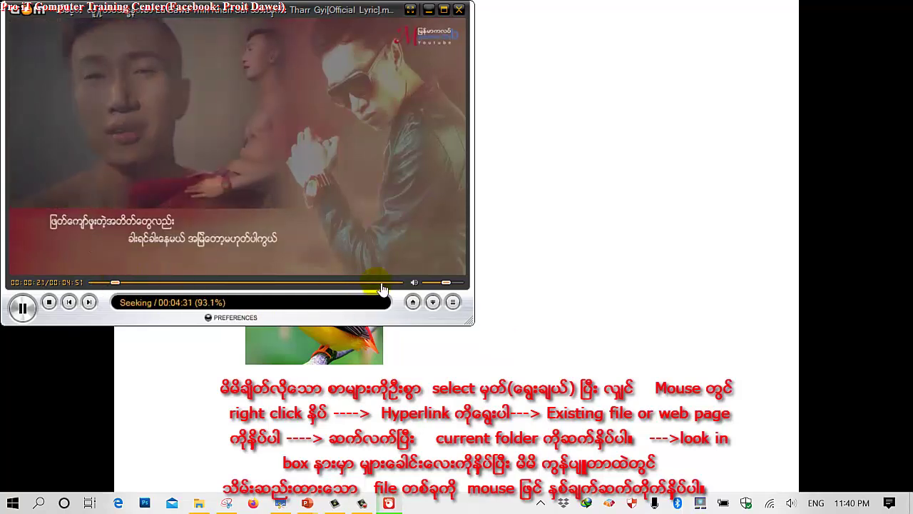
{"action": "left_click", "coordinate": [360, 286]}
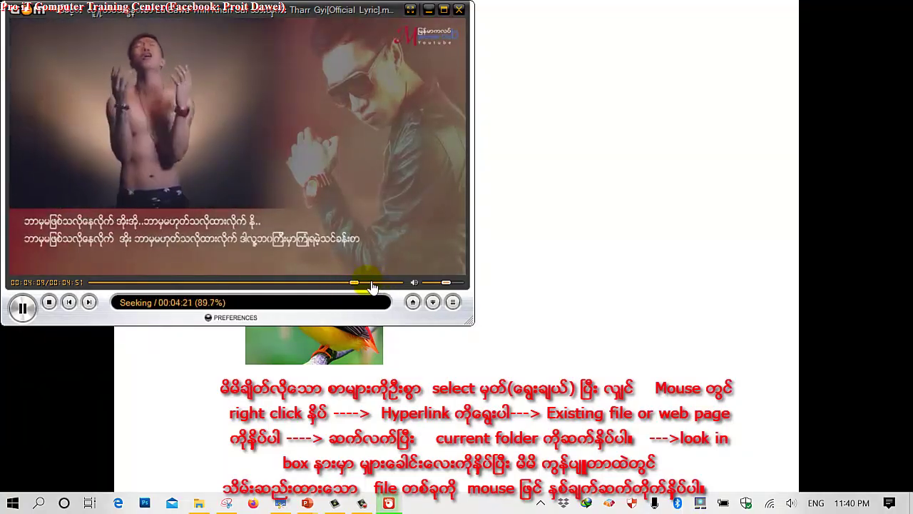
{"action": "left_click", "coordinate": [373, 285]}
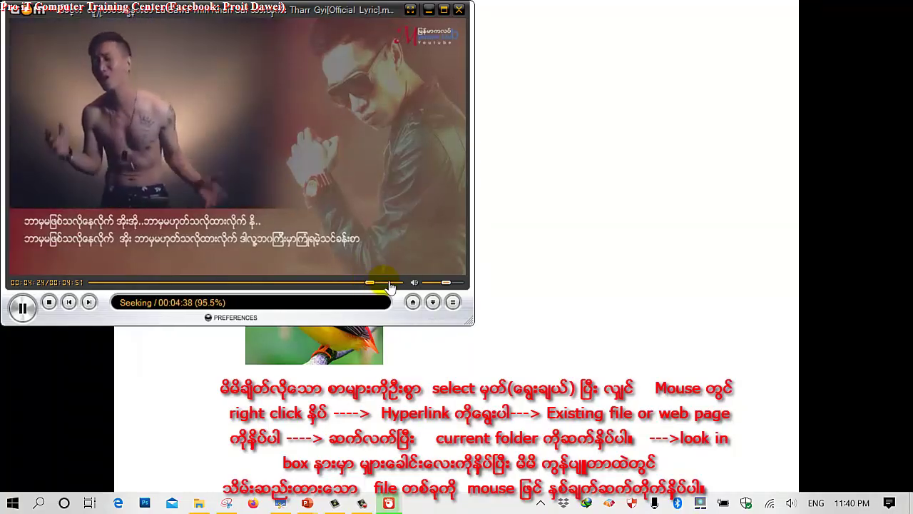
{"action": "left_click", "coordinate": [460, 11]}
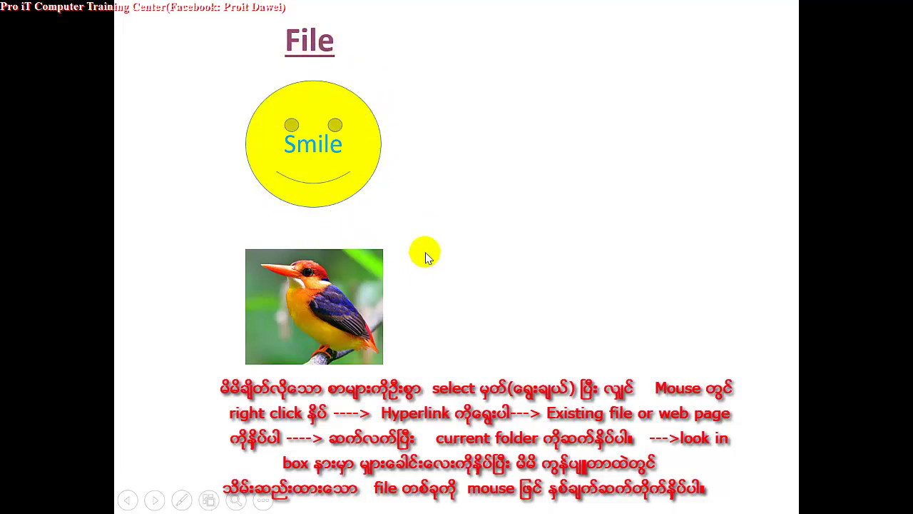
End the slide show and bring the HyperLink lesson screenshot to the front.
{"action": "key", "text": "Escape"}
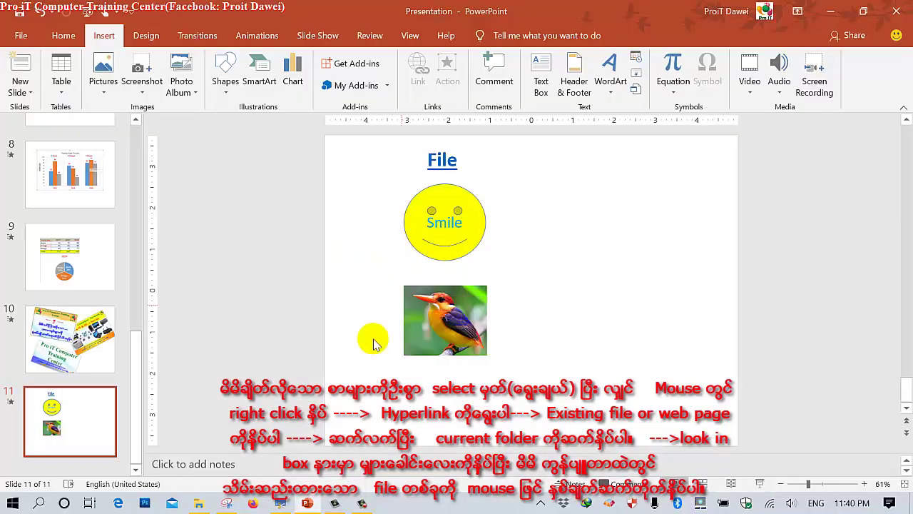
{"action": "left_click", "coordinate": [278, 503]}
{"action": "right_click", "coordinate": [278, 503]}
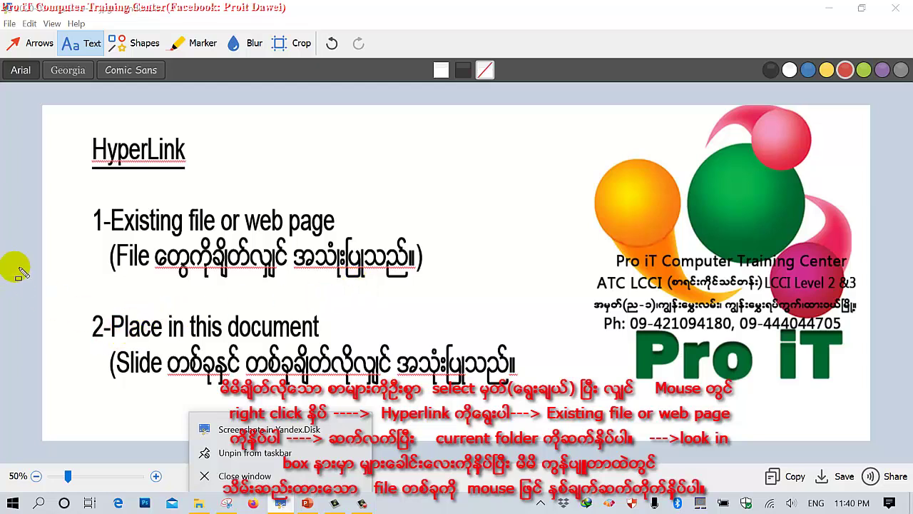
Draw a box around '2-Place in this document' in the screenshot, then switch back to PowerPoint.
{"action": "mouse_move", "coordinate": [82, 302]}
{"action": "left_mouse_down"}
{"action": "mouse_move", "coordinate": [351, 367]}
{"action": "mouse_move", "coordinate": [527, 393]}
{"action": "left_mouse_up"}
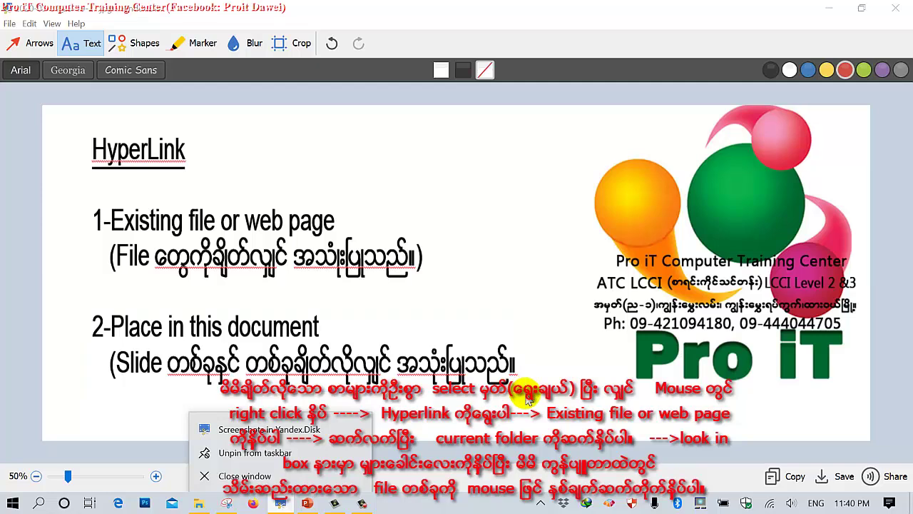
{"action": "left_click", "coordinate": [308, 504]}
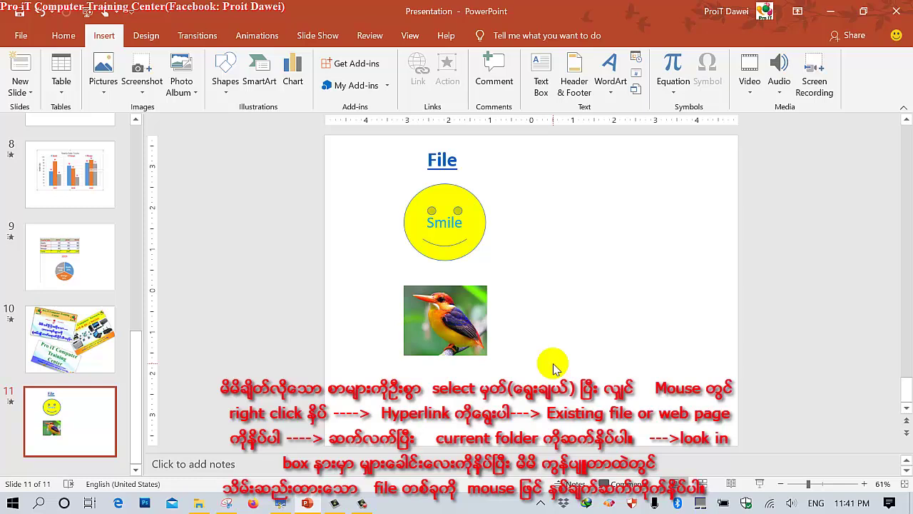
Browse the slide thumbnails from slide 1 to slide 3, then return to slide 11.
{"action": "left_click", "coordinate": [91, 174]}
{"action": "scroll", "coordinate": [91, 173], "scroll_direction": "up", "scroll_amount": 3}
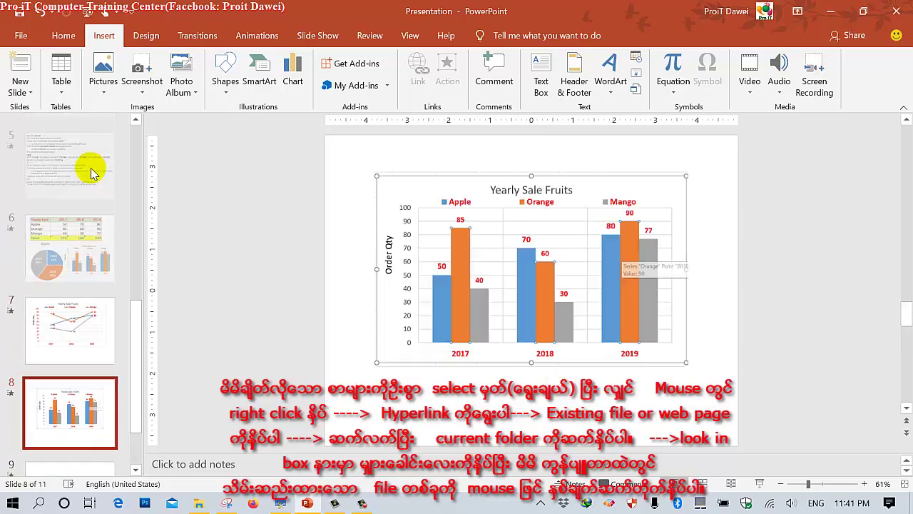
{"action": "scroll", "coordinate": [91, 173], "scroll_direction": "up", "scroll_amount": 3}
{"action": "scroll", "coordinate": [92, 173], "scroll_direction": "up", "scroll_amount": 3}
{"action": "left_click", "coordinate": [91, 174]}
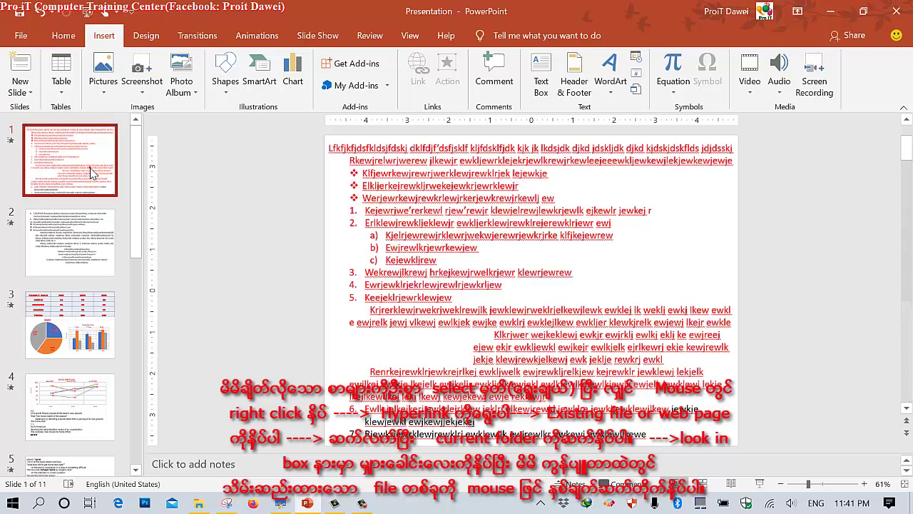
{"action": "left_click", "coordinate": [71, 336]}
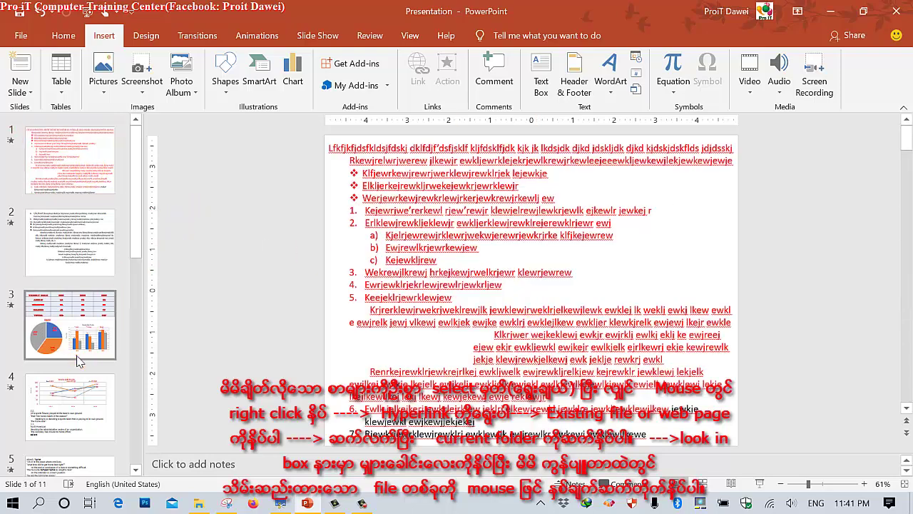
{"action": "scroll", "coordinate": [71, 342], "scroll_direction": "down", "scroll_amount": 3}
{"action": "scroll", "coordinate": [74, 353], "scroll_direction": "down", "scroll_amount": 3}
{"action": "scroll", "coordinate": [79, 361], "scroll_direction": "down", "scroll_amount": 2}
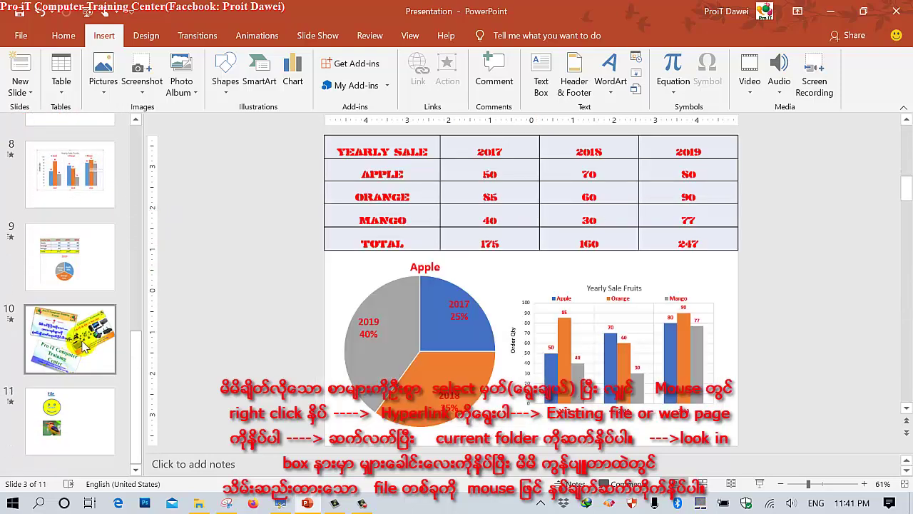
{"action": "left_click", "coordinate": [64, 403]}
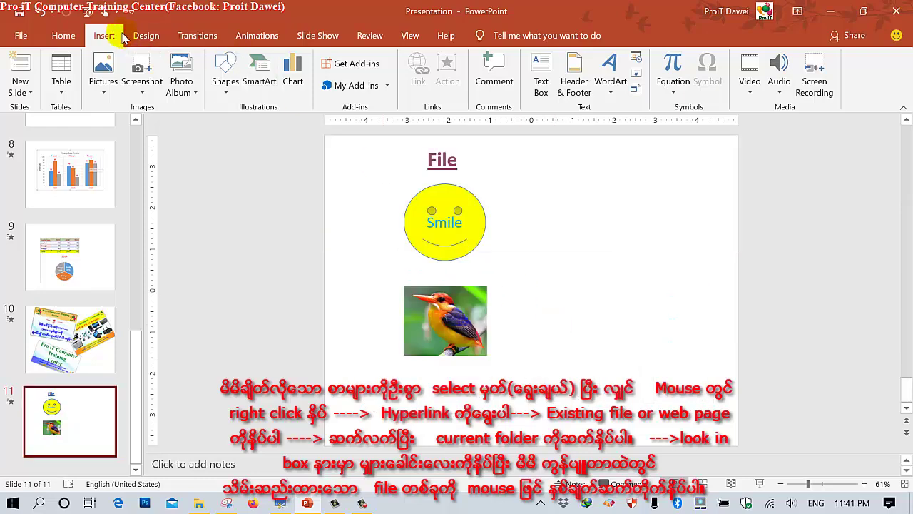
Draw a right block arrow beside the bird picture and start typing its Slide-2 label.
{"action": "left_click", "coordinate": [226, 84]}
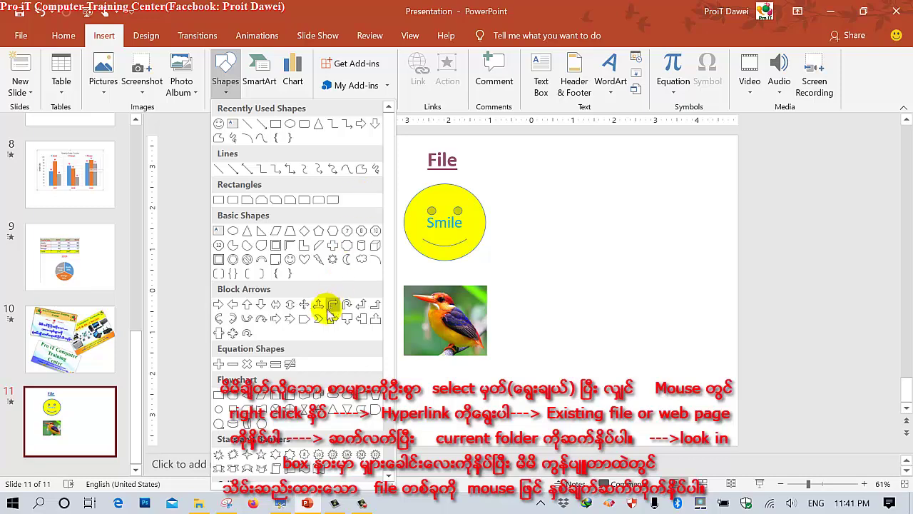
{"action": "left_click", "coordinate": [290, 320]}
{"action": "left_click_drag", "start_coordinate": [579, 295], "coordinate": [690, 365]}
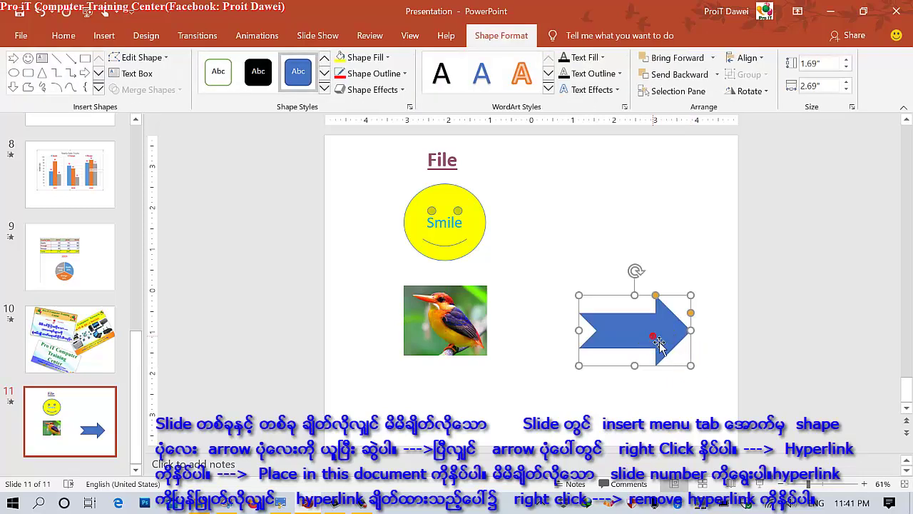
{"action": "type", "text": "Slide-2"}
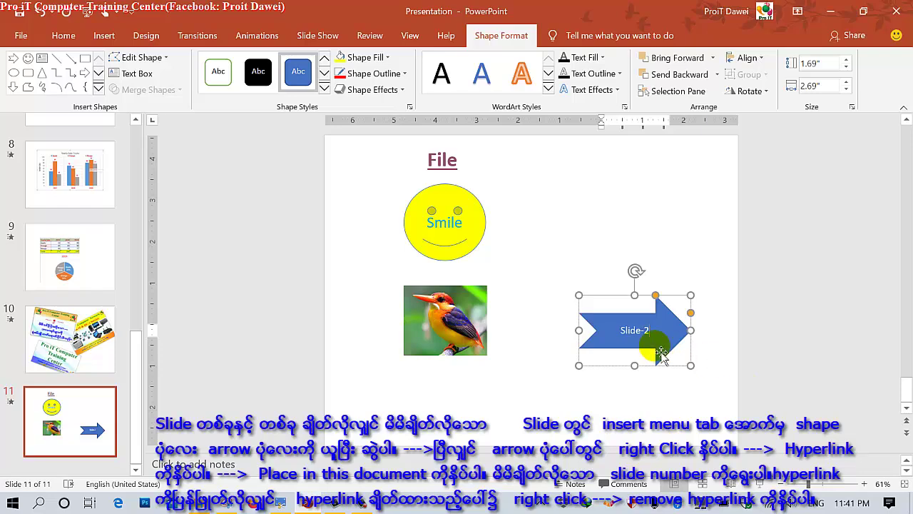
Increase the arrow's Slide-2 text to 28 pt.
{"action": "left_click", "coordinate": [591, 383]}
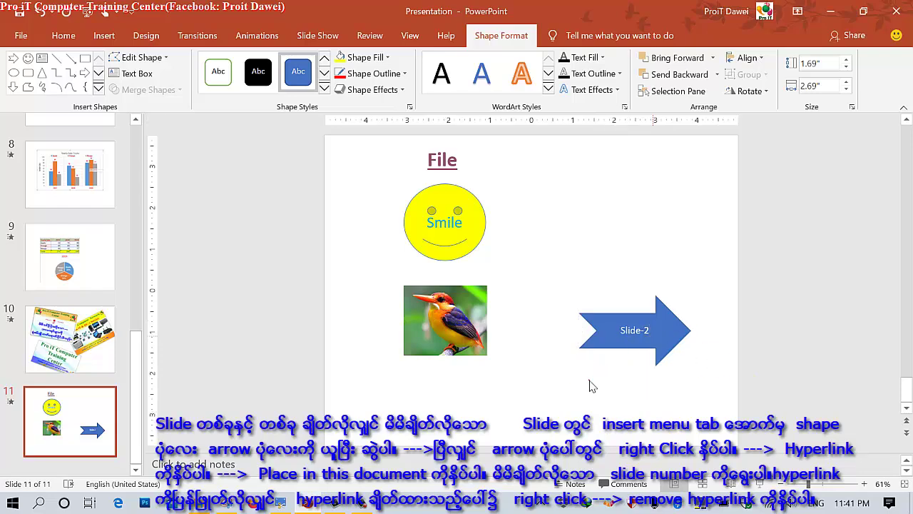
{"action": "left_click", "coordinate": [648, 345]}
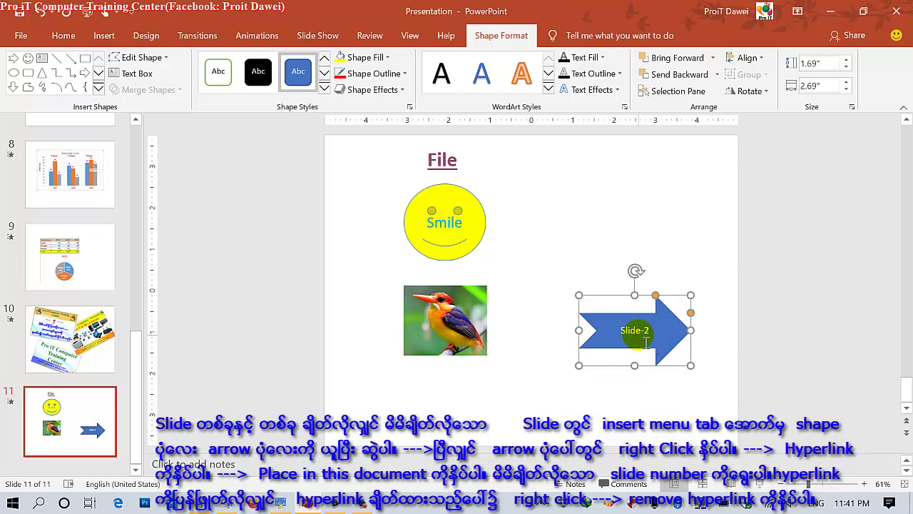
{"action": "left_click", "coordinate": [21, 37]}
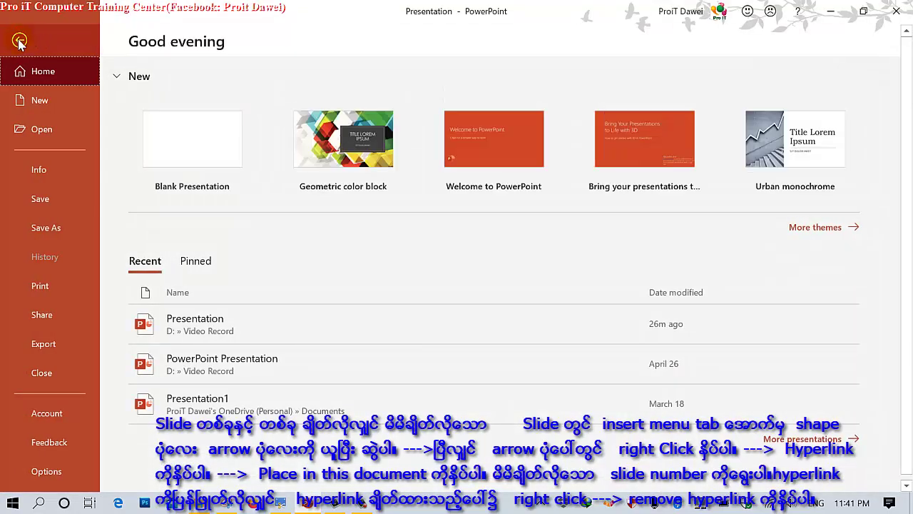
{"action": "left_click", "coordinate": [19, 40]}
{"action": "left_click", "coordinate": [63, 35]}
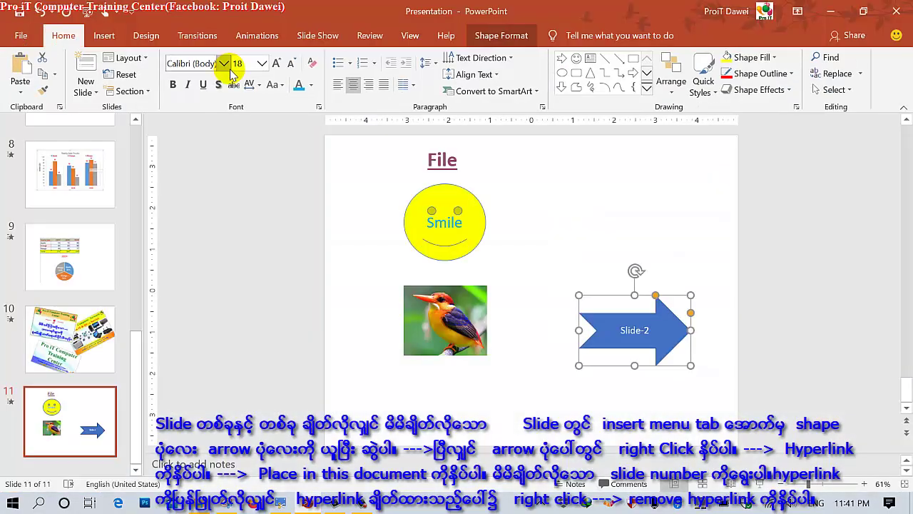
{"action": "left_click", "coordinate": [276, 66]}
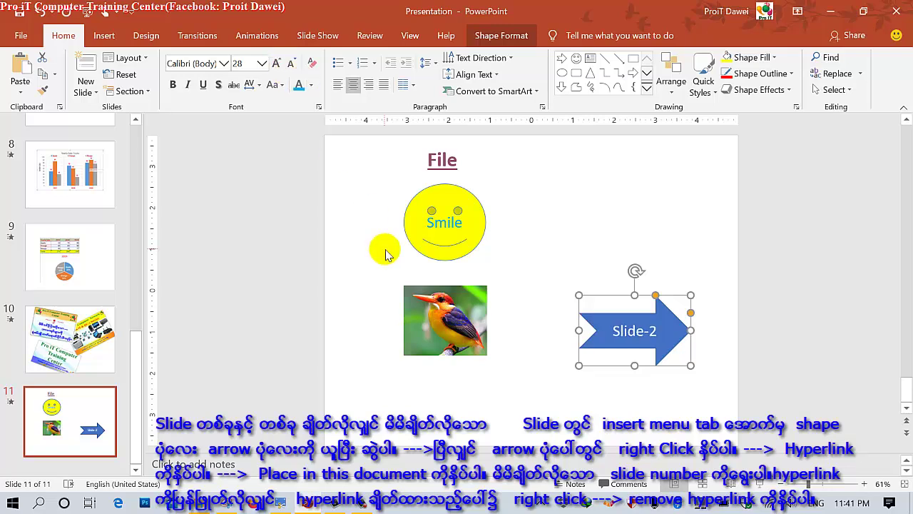
Move the Slide-2 arrow slightly down and to the right.
{"action": "left_click", "coordinate": [560, 378]}
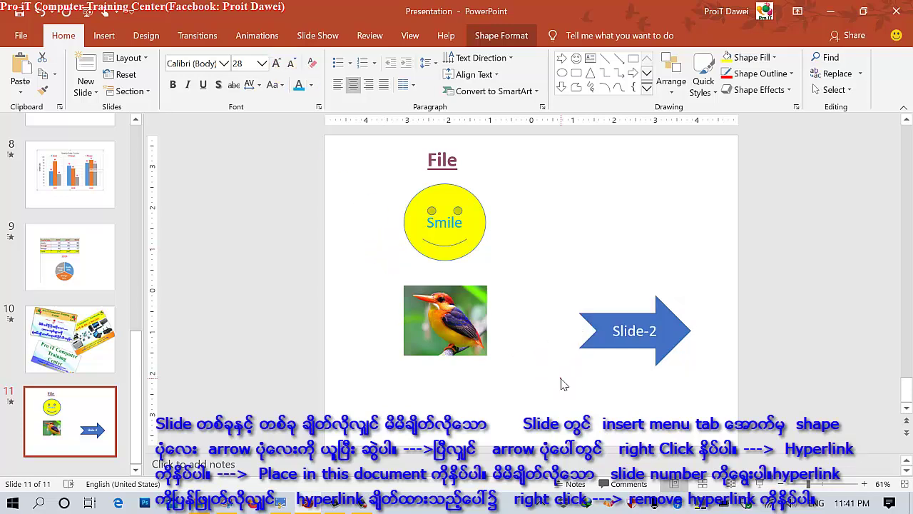
{"action": "left_click", "coordinate": [631, 330]}
{"action": "mouse_move", "coordinate": [630, 325]}
{"action": "left_mouse_down"}
{"action": "mouse_move", "coordinate": [638, 332]}
{"action": "mouse_move", "coordinate": [627, 325]}
{"action": "left_mouse_up"}
{"action": "left_click", "coordinate": [574, 328]}
{"action": "key", "text": "Escape"}
Hyperlink the arrow to '2. Slide 2' under Place in This Document.
{"action": "left_click", "coordinate": [104, 36]}
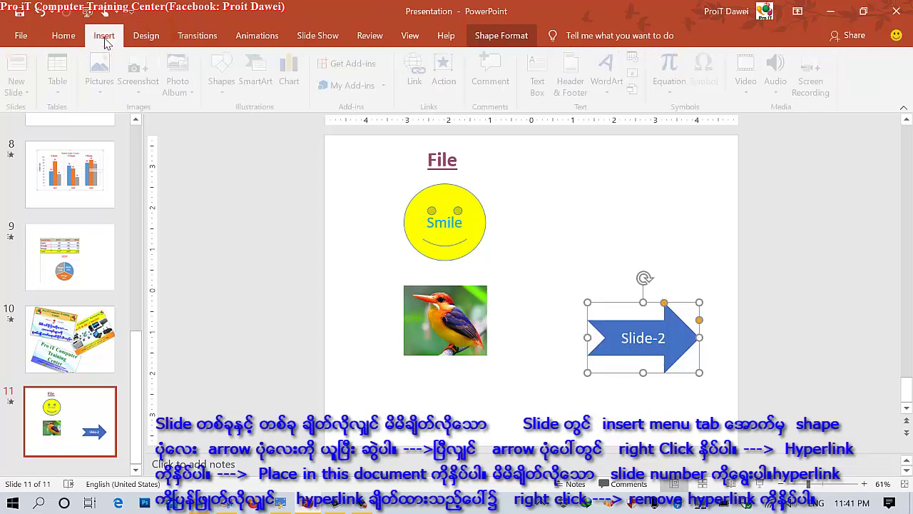
{"action": "left_click", "coordinate": [103, 36]}
{"action": "left_click", "coordinate": [417, 75]}
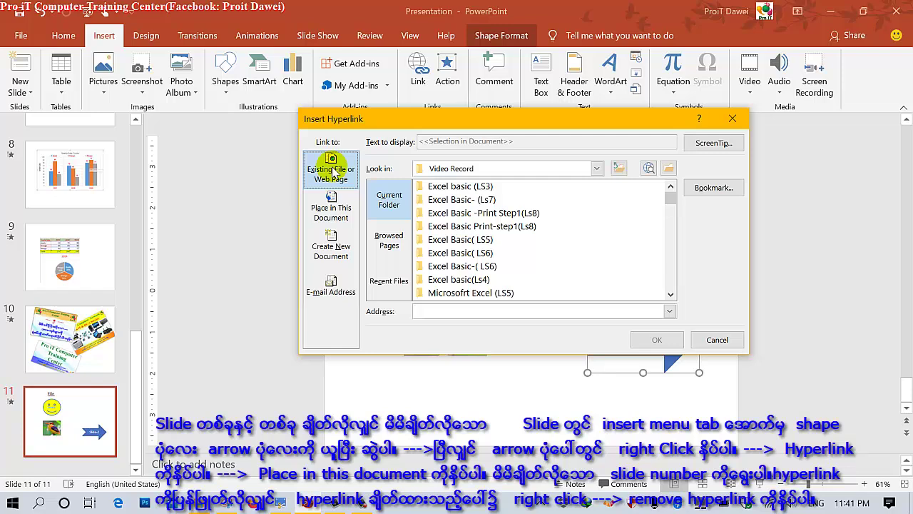
{"action": "left_click", "coordinate": [338, 214]}
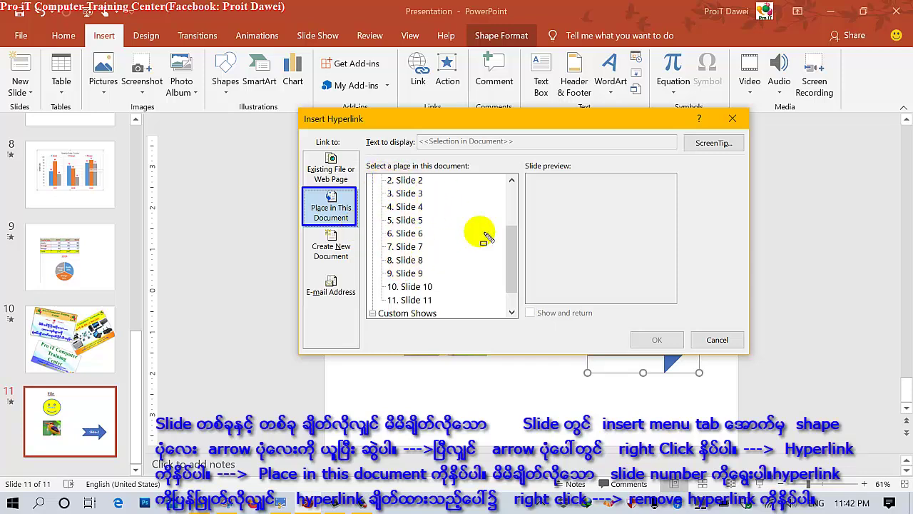
{"action": "left_click_drag", "start_coordinate": [507, 187], "coordinate": [372, 175]}
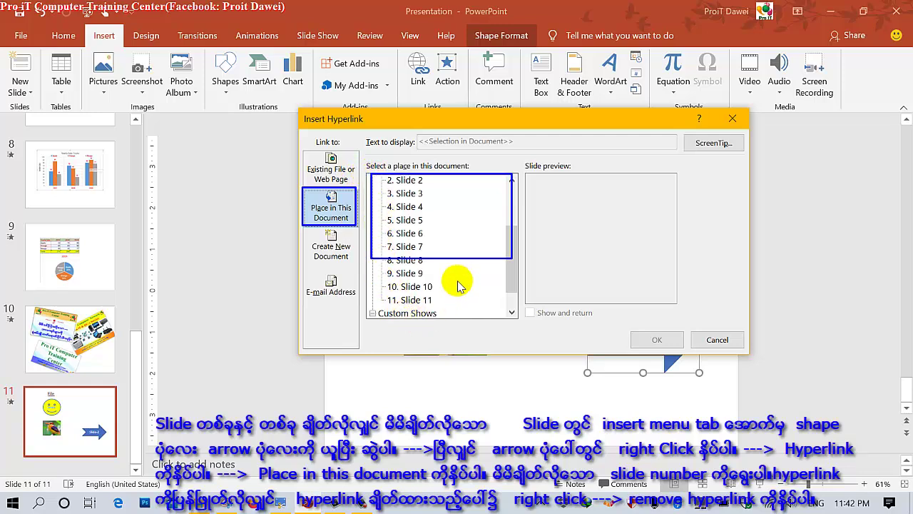
{"action": "mouse_move", "coordinate": [511, 267]}
{"action": "left_mouse_down"}
{"action": "mouse_move", "coordinate": [508, 191]}
{"action": "mouse_move", "coordinate": [512, 286]}
{"action": "left_mouse_up"}
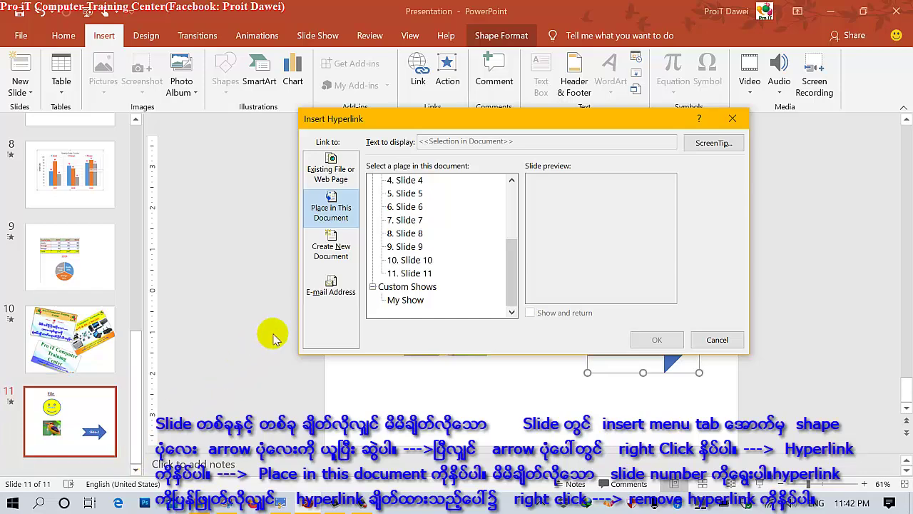
{"action": "left_click_drag", "start_coordinate": [388, 119], "coordinate": [243, 68]}
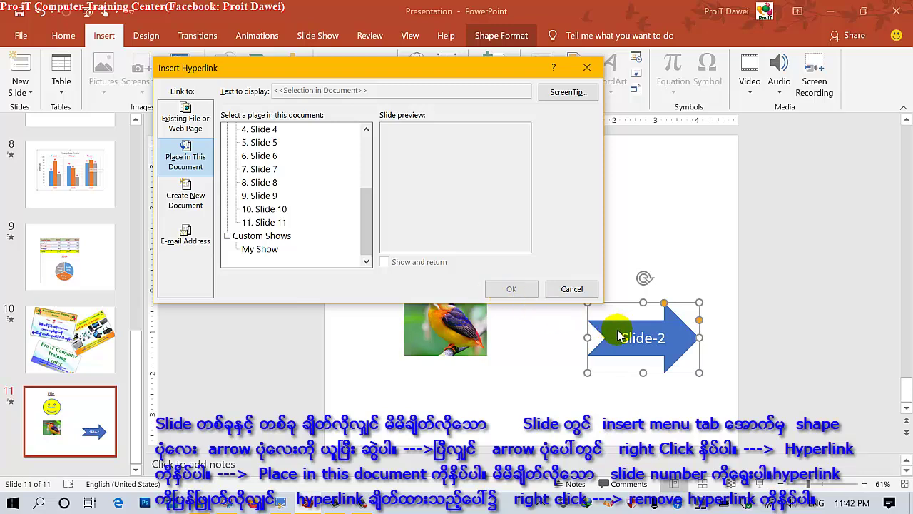
{"action": "left_click_drag", "start_coordinate": [370, 64], "coordinate": [476, 92]}
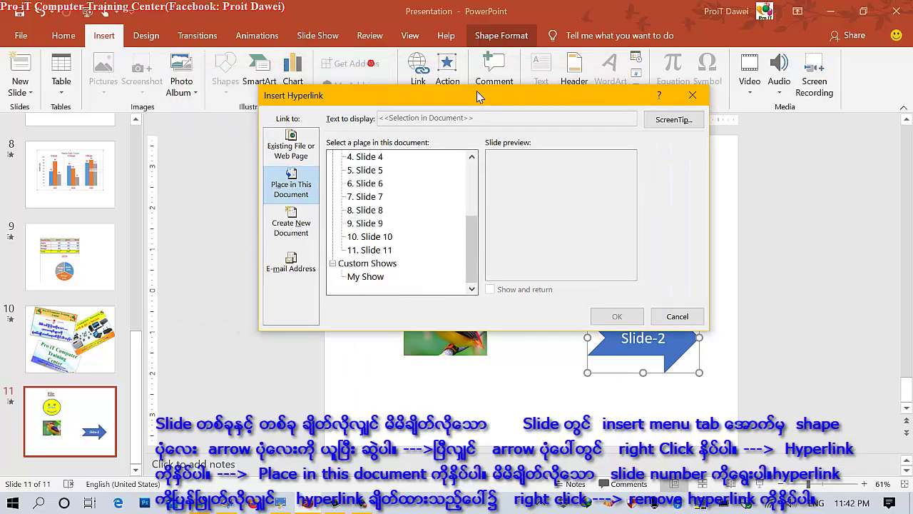
{"action": "left_click_drag", "start_coordinate": [472, 232], "coordinate": [472, 179]}
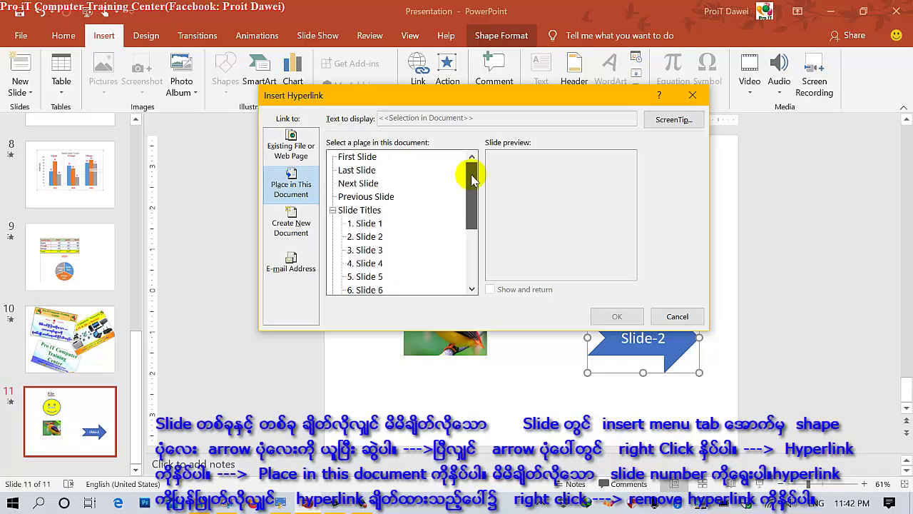
{"action": "left_click", "coordinate": [371, 238]}
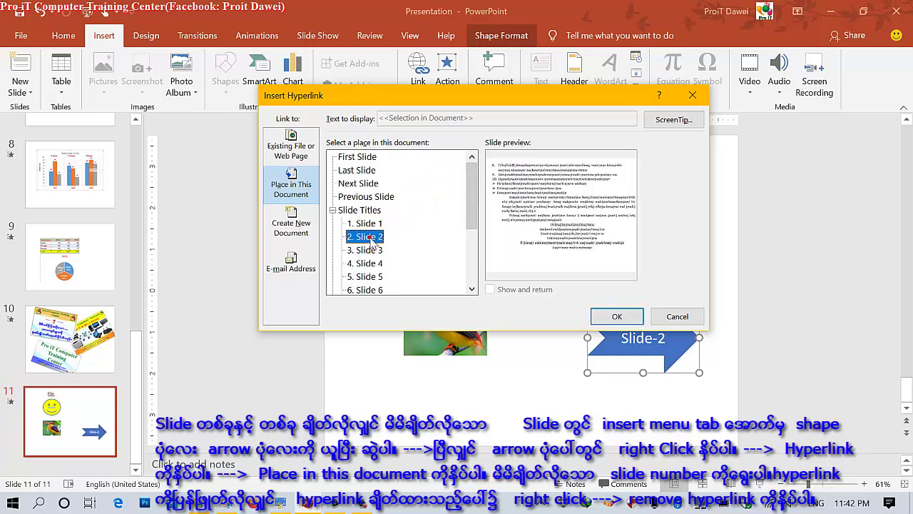
{"action": "left_click", "coordinate": [607, 319]}
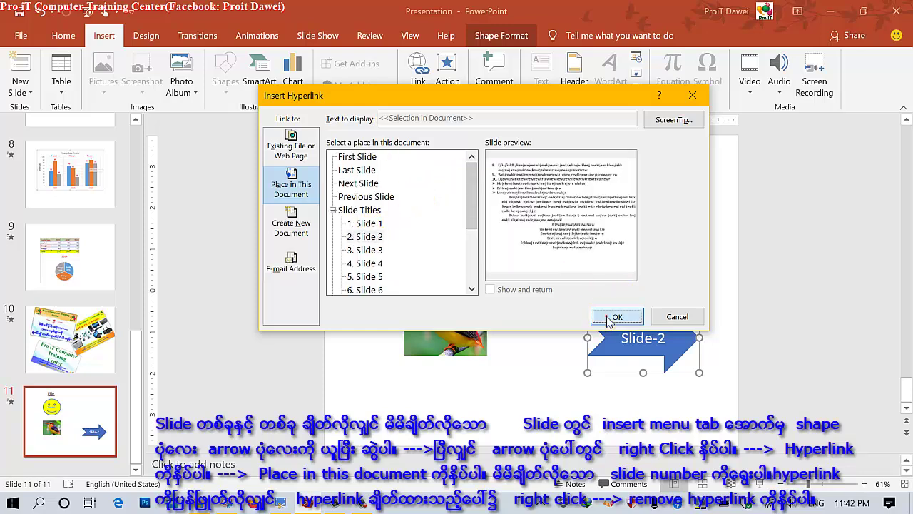
{"action": "left_click", "coordinate": [568, 381]}
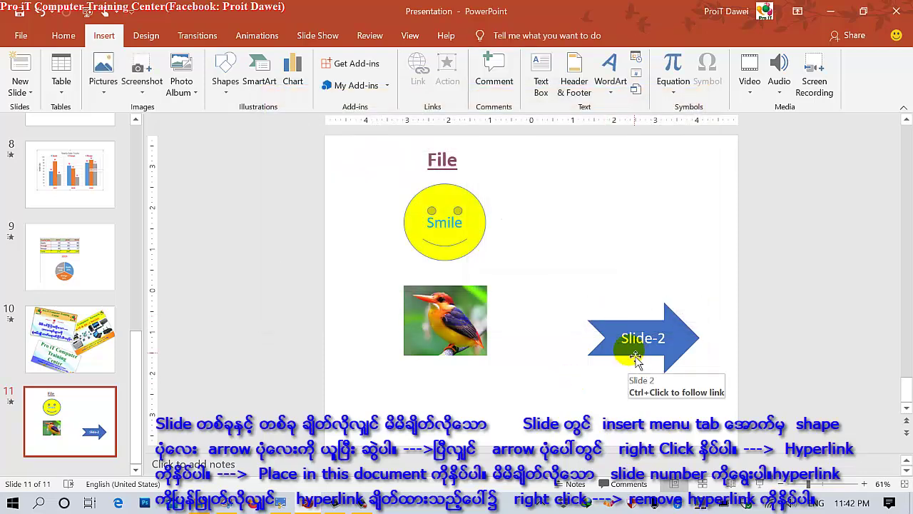
{"action": "left_click_drag", "start_coordinate": [134, 347], "coordinate": [154, 127]}
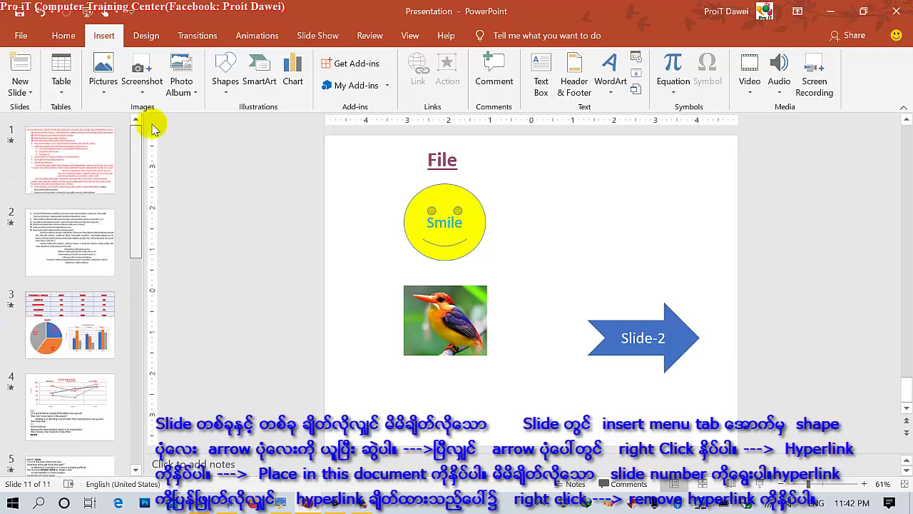
{"action": "left_click", "coordinate": [67, 236]}
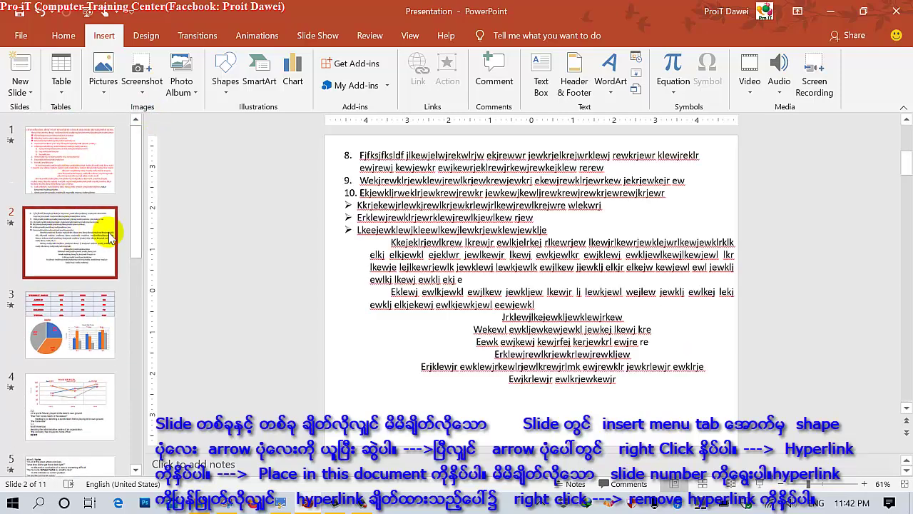
{"action": "left_click_drag", "start_coordinate": [137, 197], "coordinate": [136, 414]}
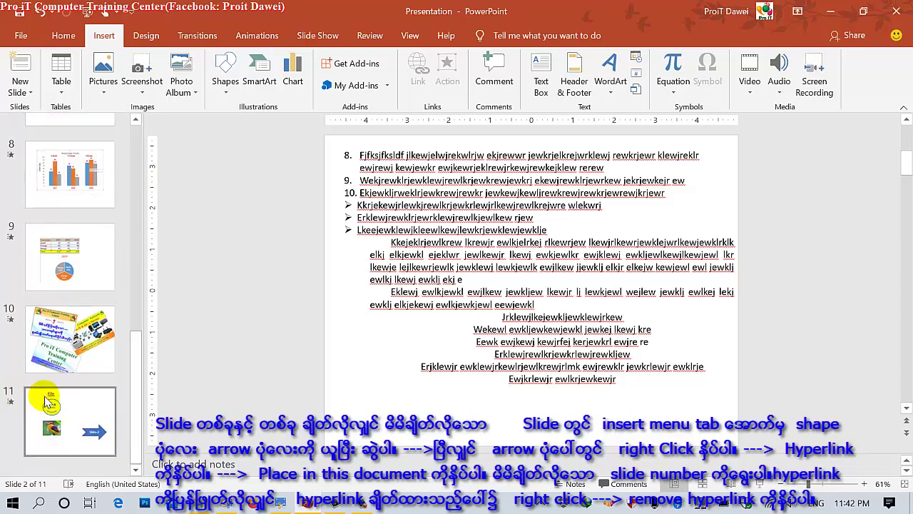
{"action": "left_click", "coordinate": [57, 404]}
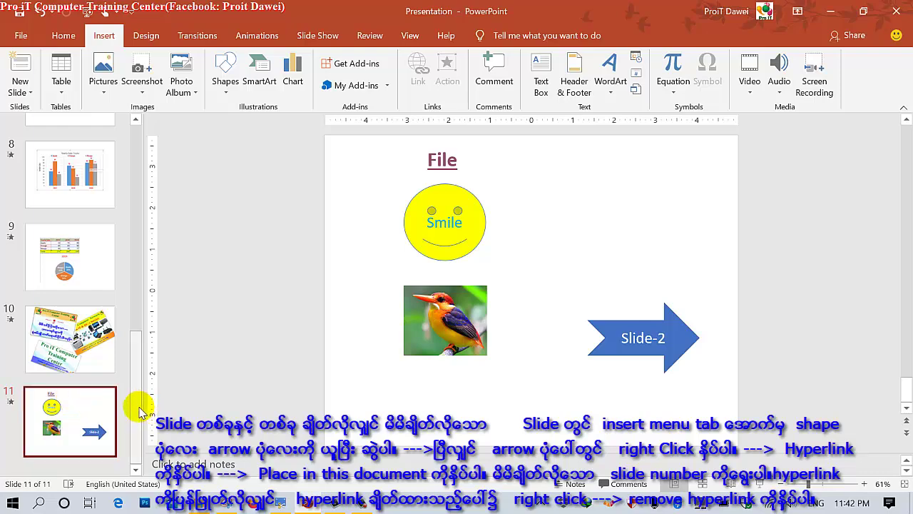
On slide 2, draw a right block arrow at the bottom right.
{"action": "left_click_drag", "start_coordinate": [136, 412], "coordinate": [153, 190]}
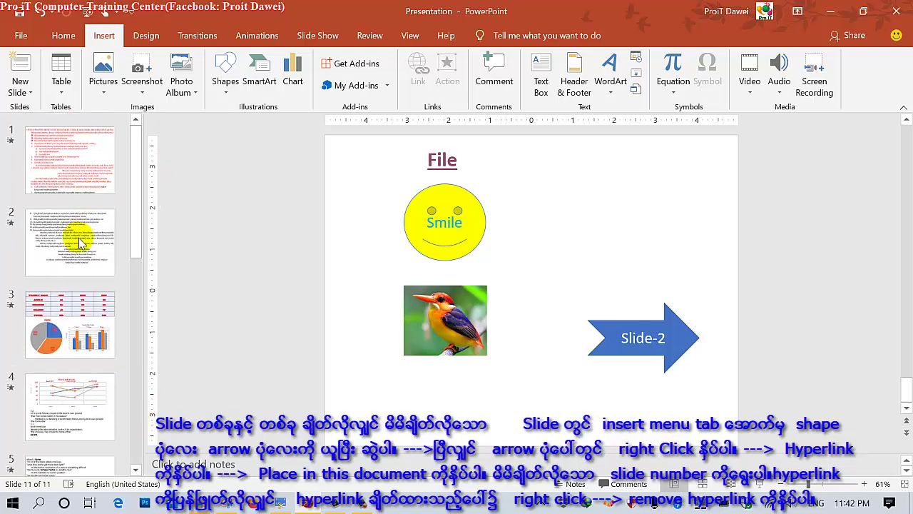
{"action": "left_click", "coordinate": [80, 244]}
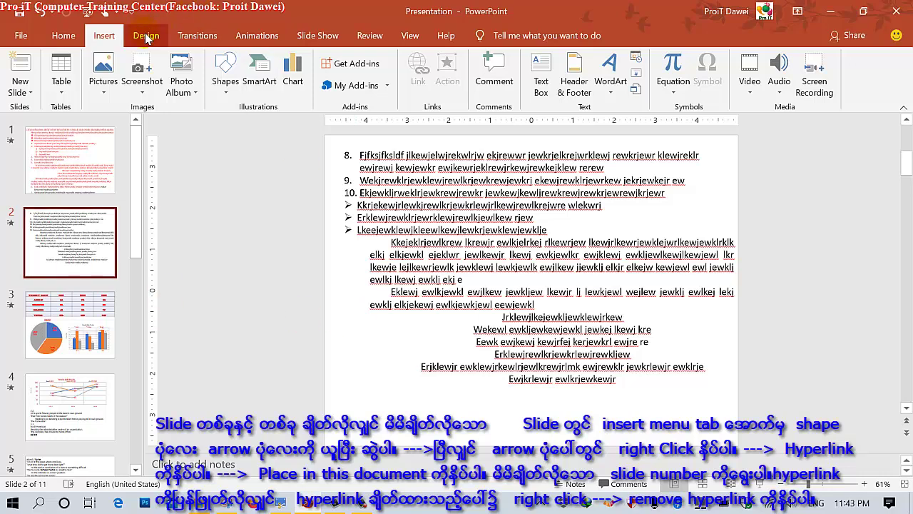
{"action": "left_click", "coordinate": [229, 82]}
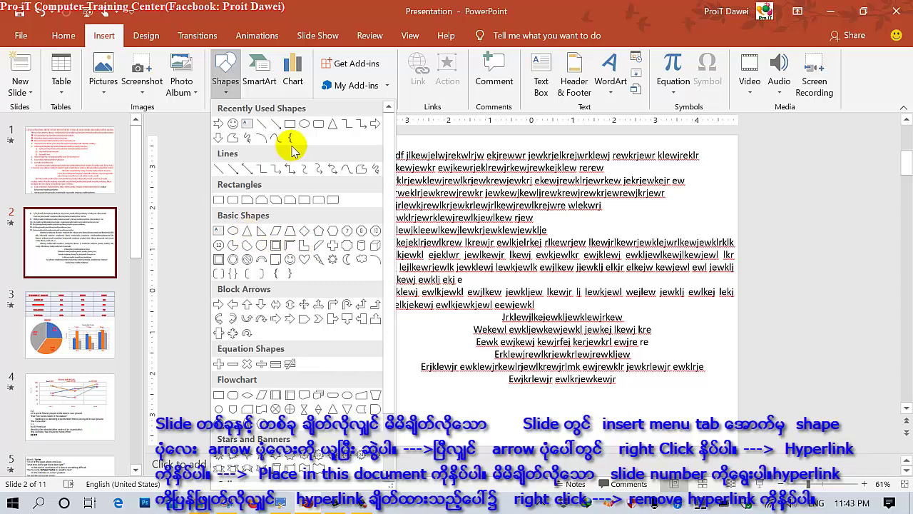
{"action": "left_click", "coordinate": [374, 124]}
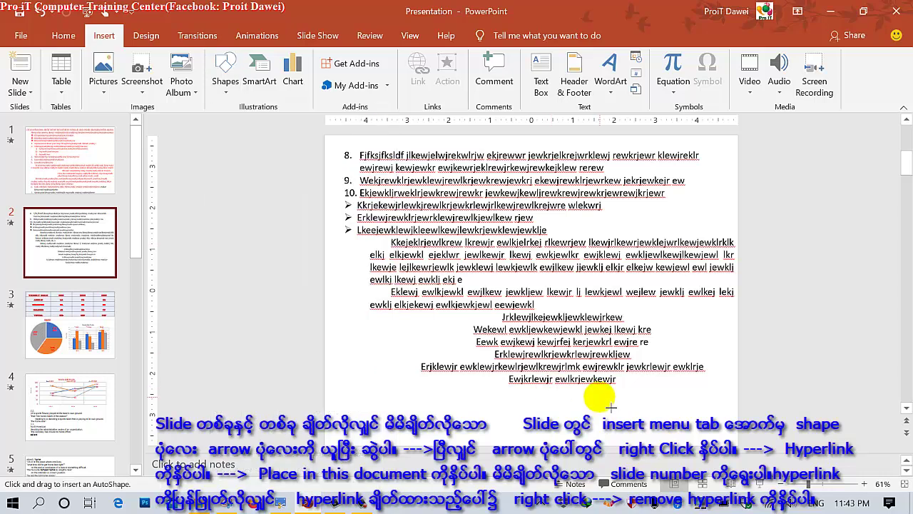
{"action": "mouse_move", "coordinate": [600, 386]}
{"action": "left_mouse_down"}
{"action": "mouse_move", "coordinate": [669, 431]}
{"action": "mouse_move", "coordinate": [657, 428]}
{"action": "left_mouse_up"}
{"action": "left_click", "coordinate": [657, 393]}
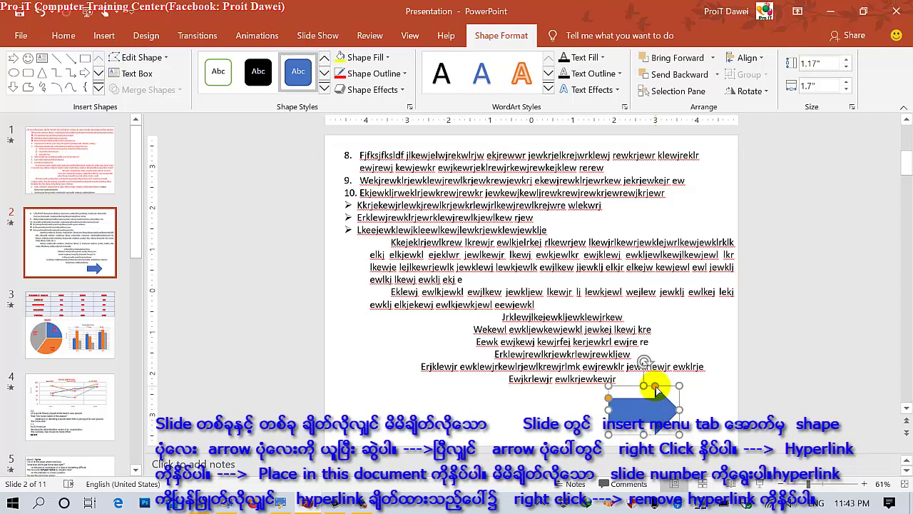
Nudge the arrow right and down, type its Slide-11 label, and narrow it.
{"action": "left_click_drag", "start_coordinate": [657, 391], "coordinate": [654, 387]}
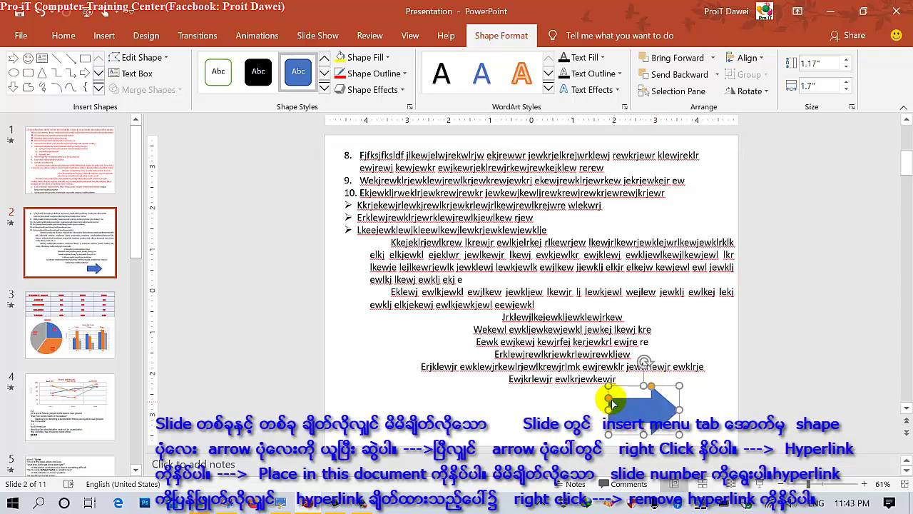
{"action": "left_click", "coordinate": [610, 397]}
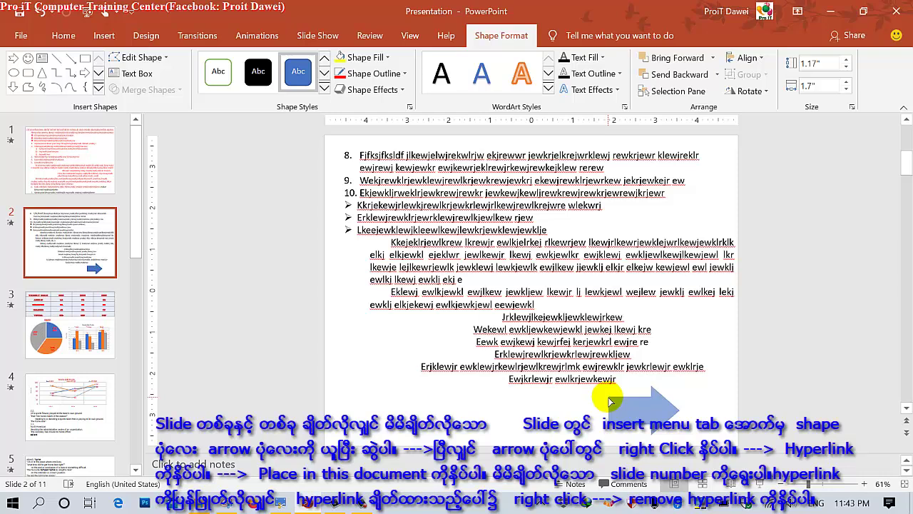
{"action": "left_click_drag", "start_coordinate": [609, 401], "coordinate": [629, 410]}
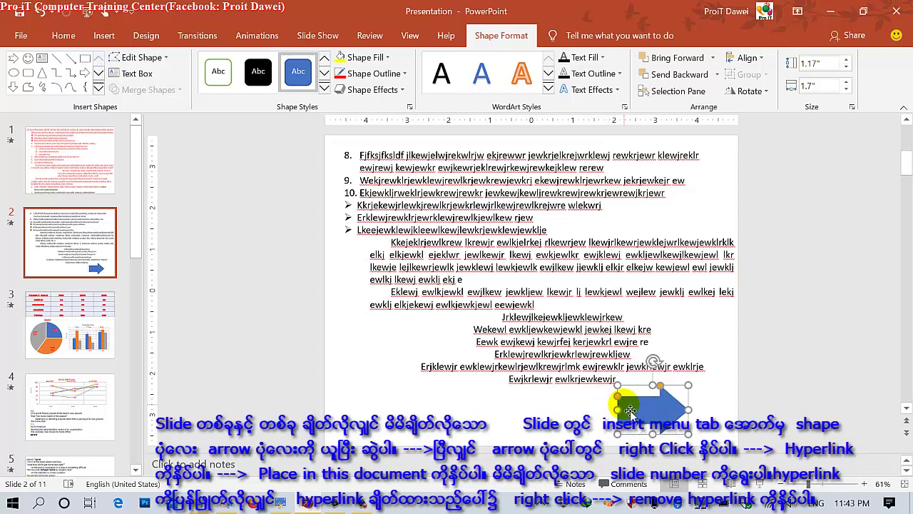
{"action": "type", "text": "Slide-11"}
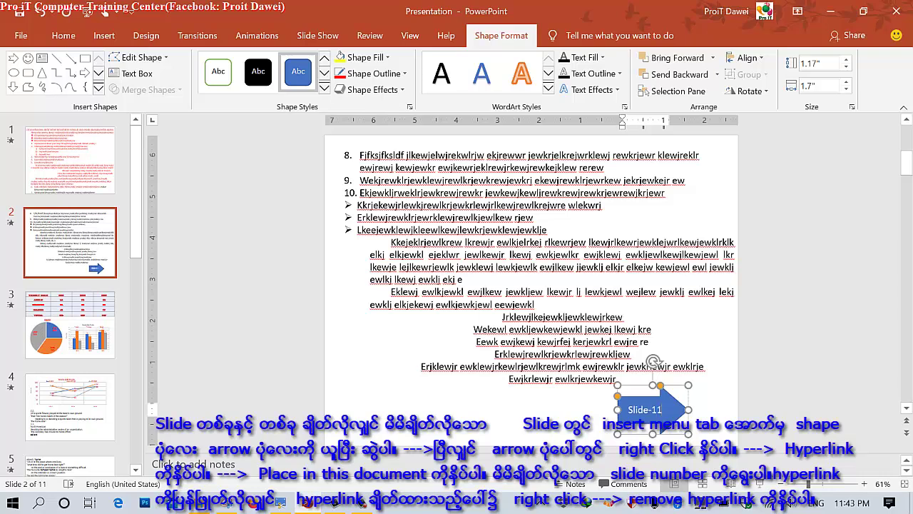
{"action": "mouse_move", "coordinate": [689, 410]}
{"action": "left_mouse_down"}
{"action": "mouse_move", "coordinate": [636, 410]}
{"action": "mouse_move", "coordinate": [689, 410]}
{"action": "left_mouse_up"}
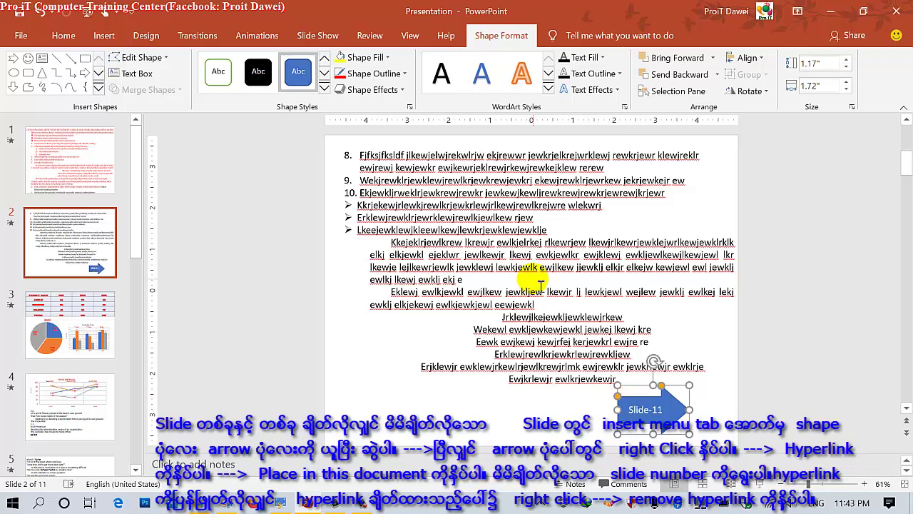
Enlarge the Slide-11 label from 18 to 24 pt, then reselect the arrow on slide 2.
{"action": "left_click", "coordinate": [64, 35]}
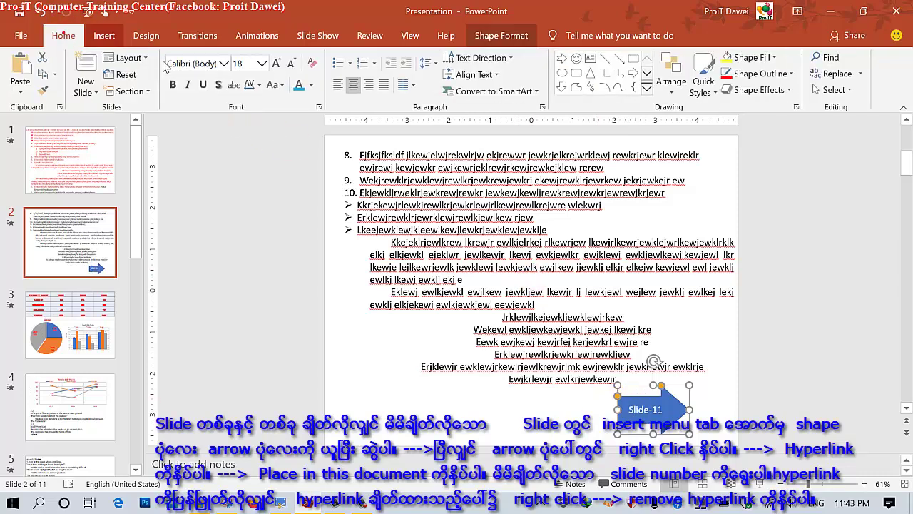
{"action": "left_click", "coordinate": [277, 66]}
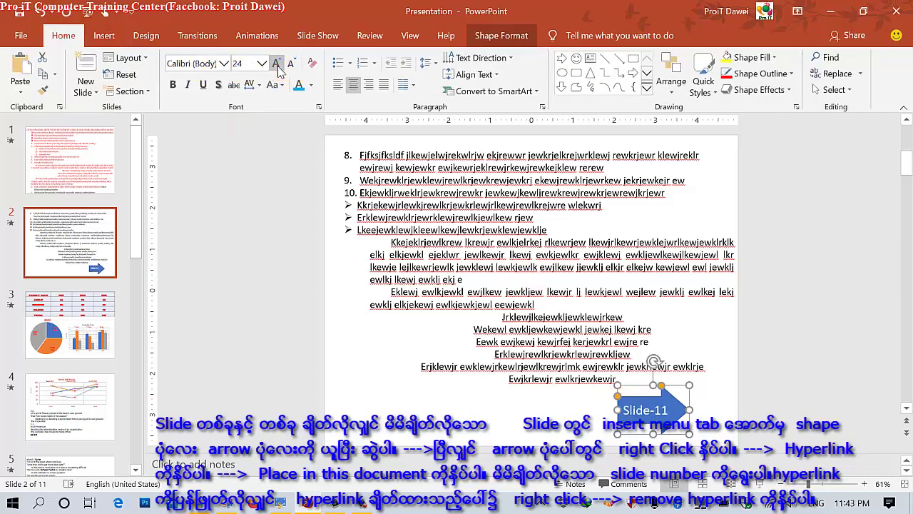
{"action": "scroll", "coordinate": [84, 395], "scroll_direction": "down", "scroll_amount": 1}
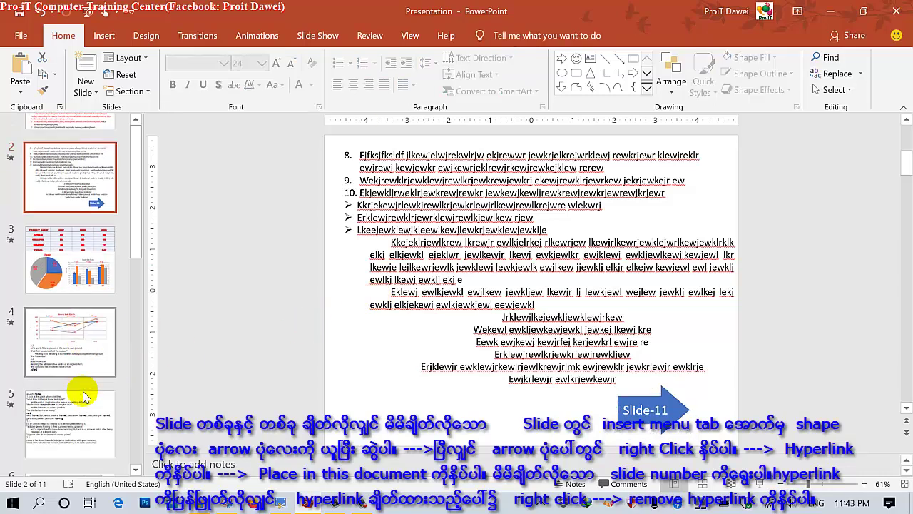
{"action": "scroll", "coordinate": [84, 394], "scroll_direction": "down", "scroll_amount": 6}
{"action": "left_click", "coordinate": [74, 403]}
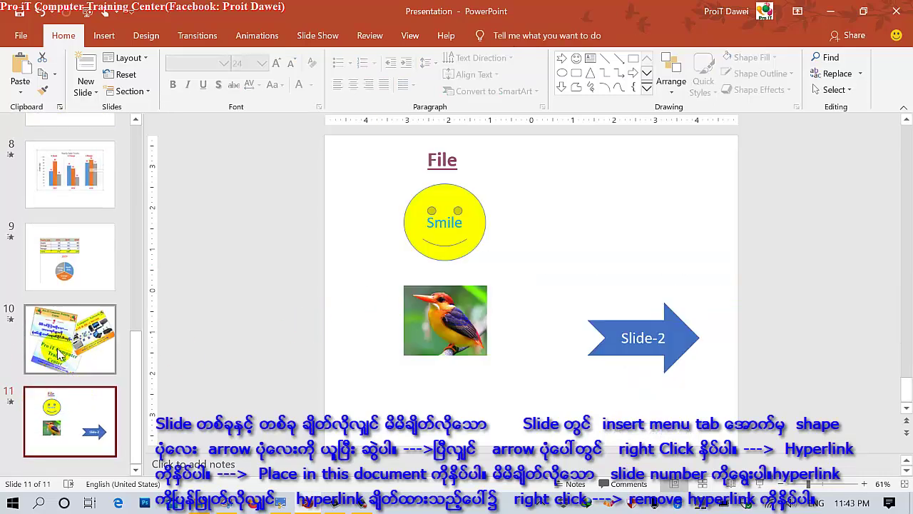
{"action": "scroll", "coordinate": [60, 353], "scroll_direction": "up", "scroll_amount": 7}
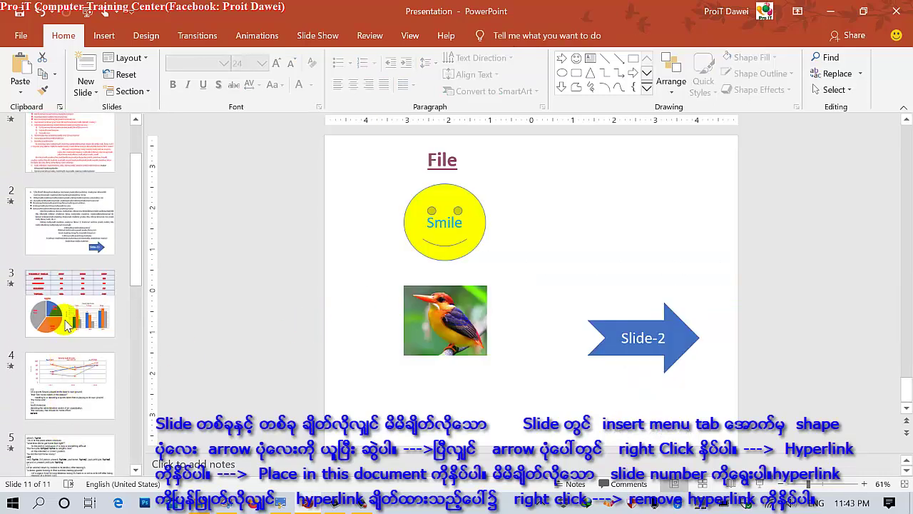
{"action": "left_click", "coordinate": [65, 245]}
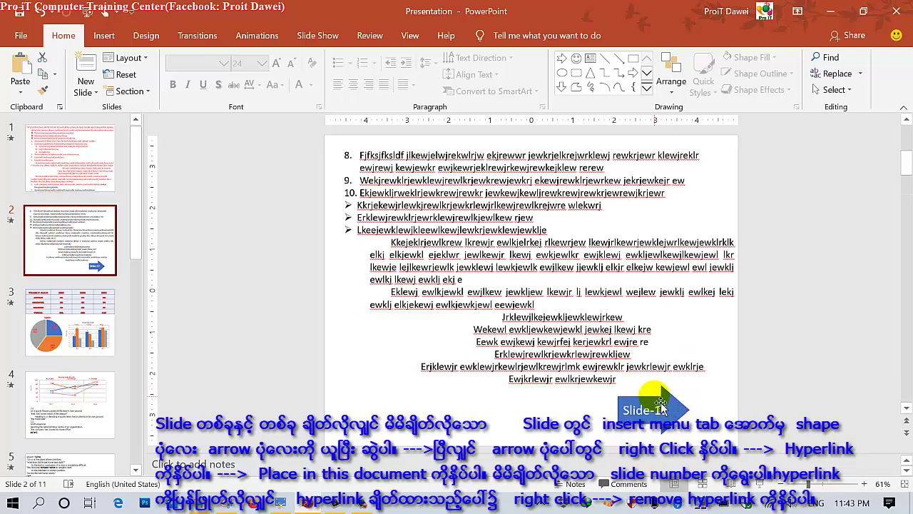
{"action": "left_click", "coordinate": [661, 408]}
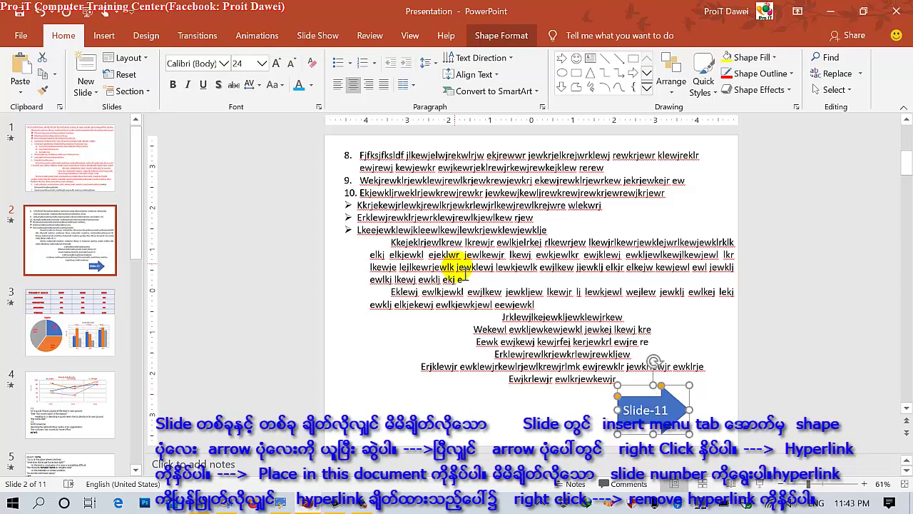
Hyperlink the Slide-11 arrow to '11. Slide 11' under Place in This Document.
{"action": "right_click", "coordinate": [650, 408]}
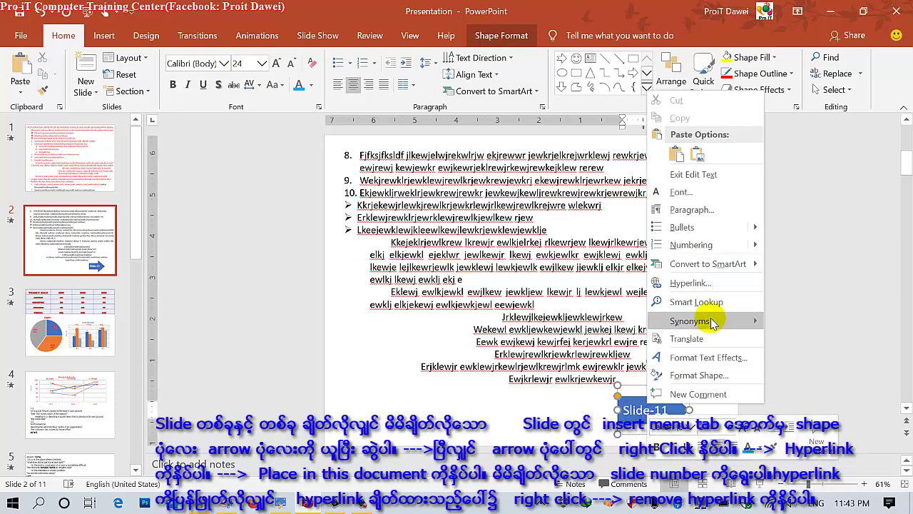
{"action": "left_click", "coordinate": [685, 283]}
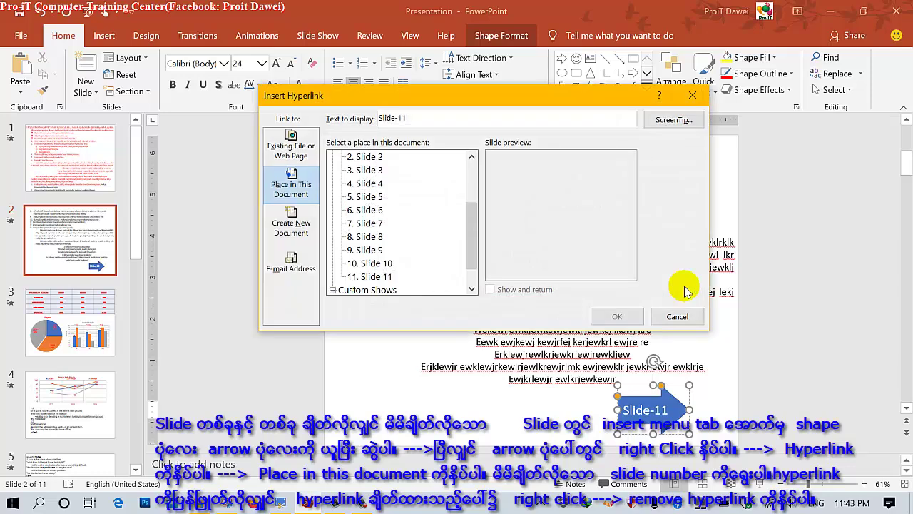
{"action": "left_click", "coordinate": [365, 277]}
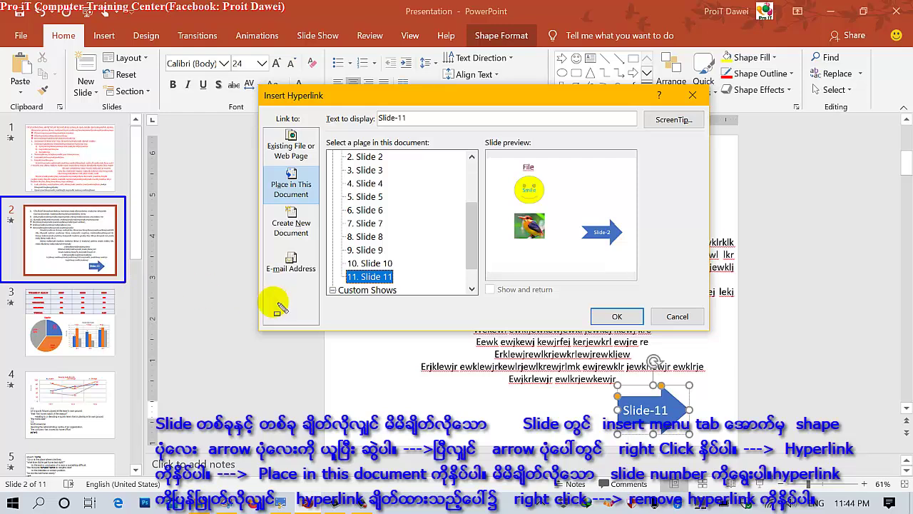
{"action": "left_click", "coordinate": [403, 283]}
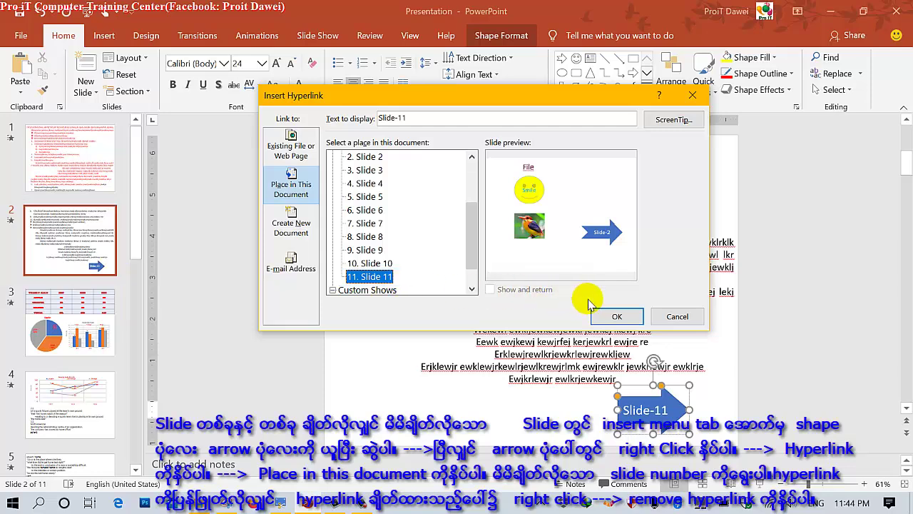
{"action": "left_click", "coordinate": [610, 318]}
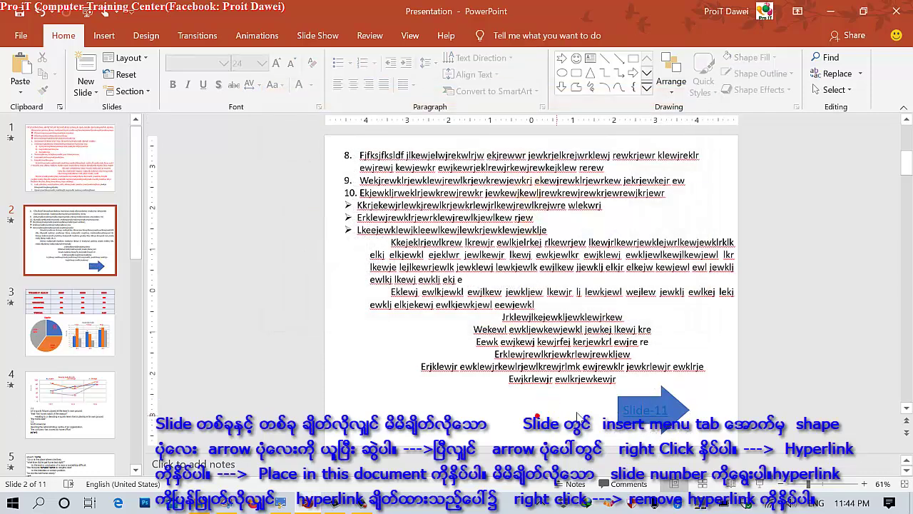
Change the Slide-11 arrow's label font colour to White.
{"action": "left_click", "coordinate": [630, 406]}
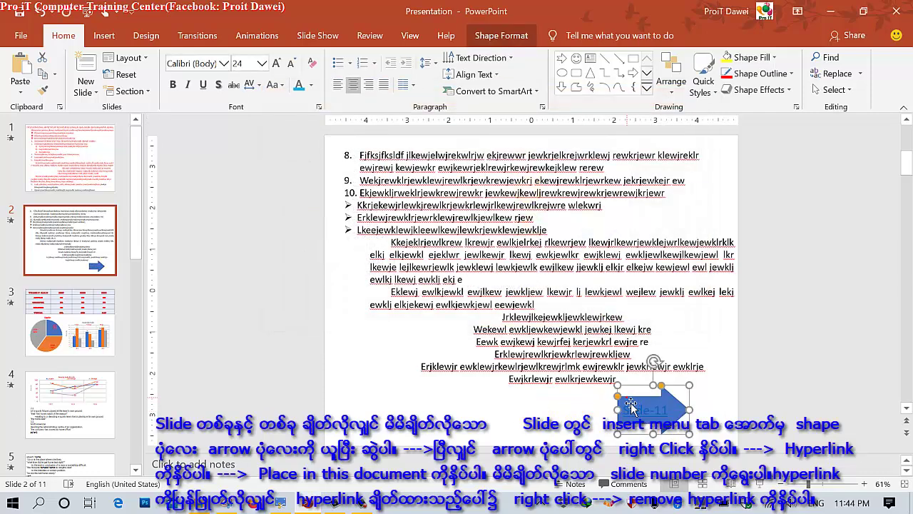
{"action": "left_click", "coordinate": [310, 85]}
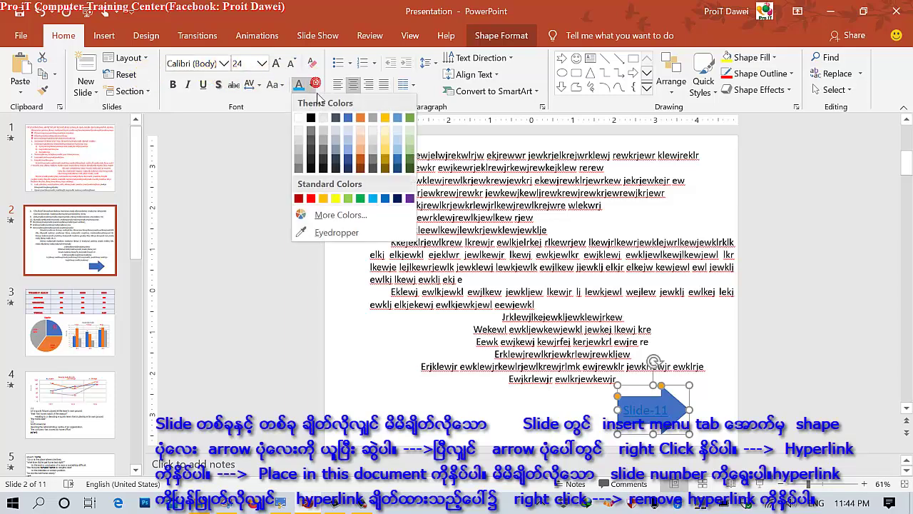
{"action": "left_click", "coordinate": [299, 117]}
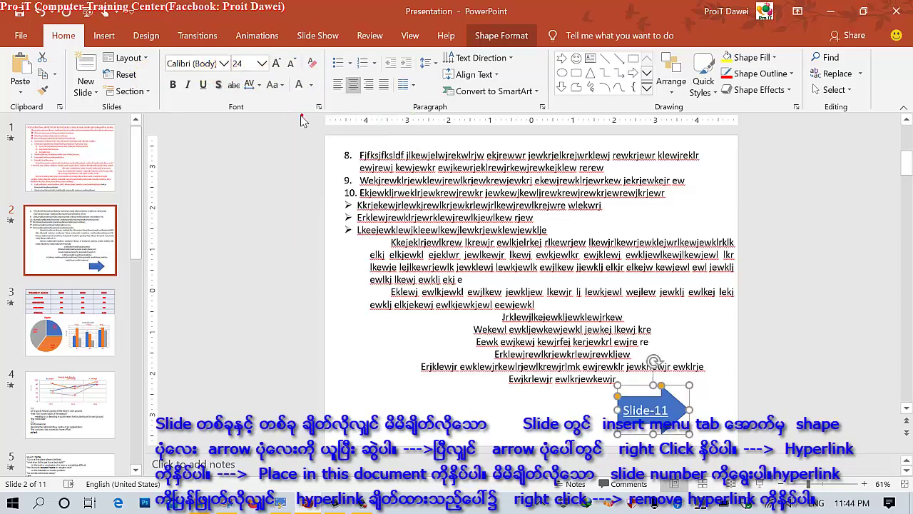
{"action": "left_click", "coordinate": [352, 351]}
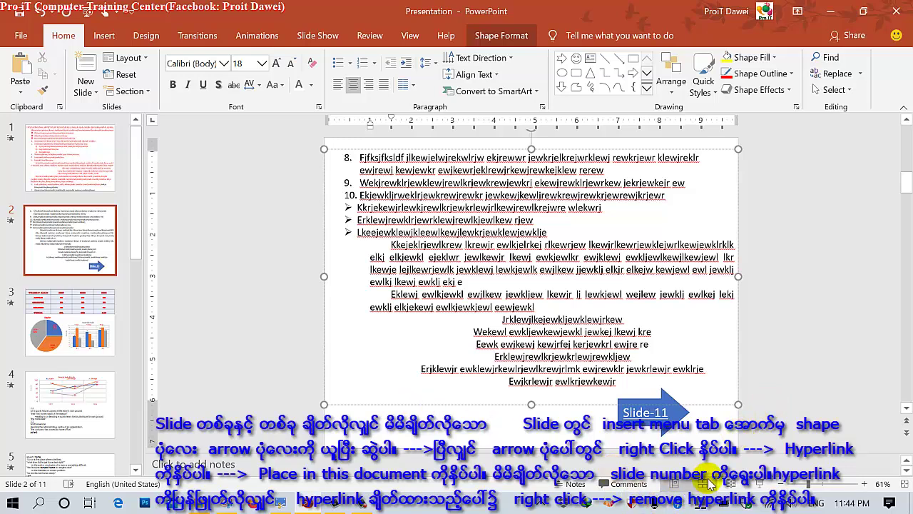
{"action": "left_click", "coordinate": [757, 489]}
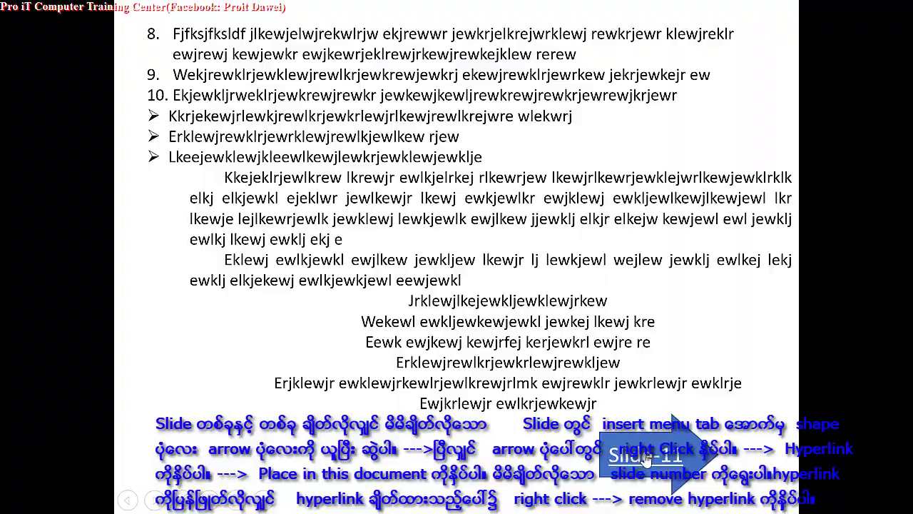
{"action": "left_click", "coordinate": [642, 460]}
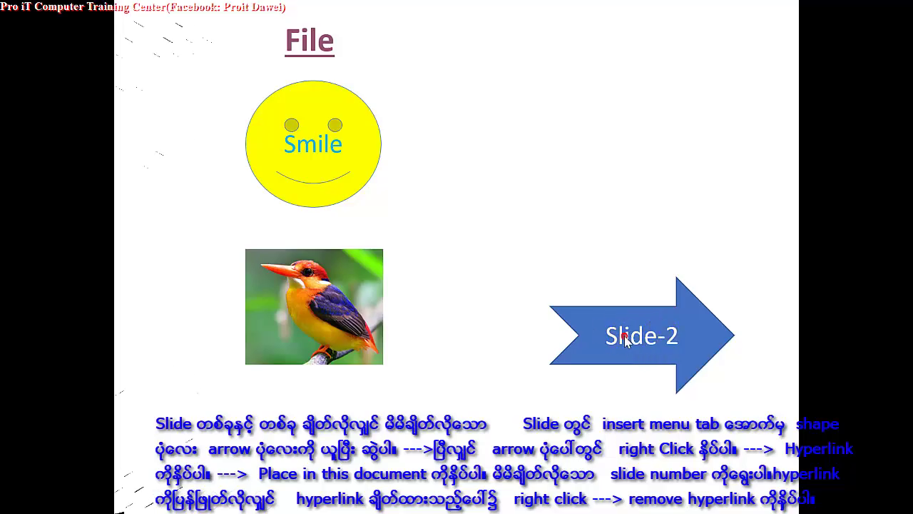
{"action": "left_click", "coordinate": [625, 339]}
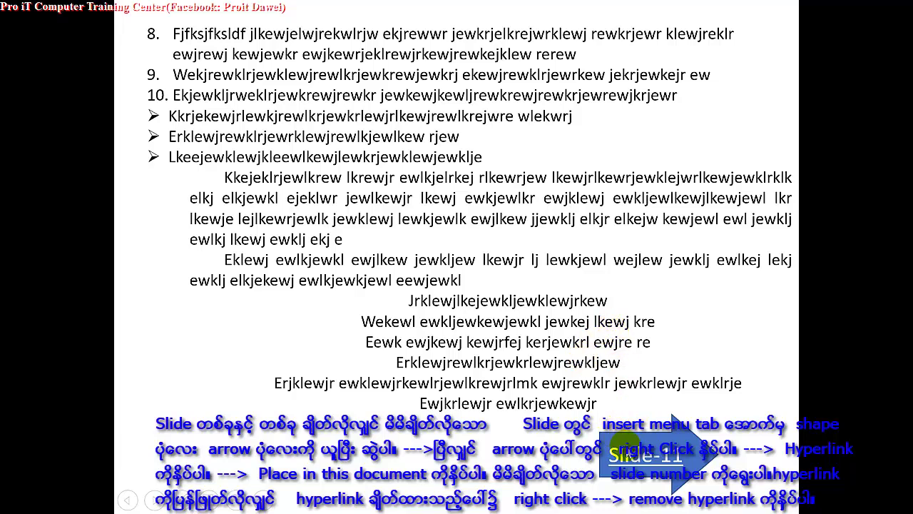
{"action": "key", "text": "Escape"}
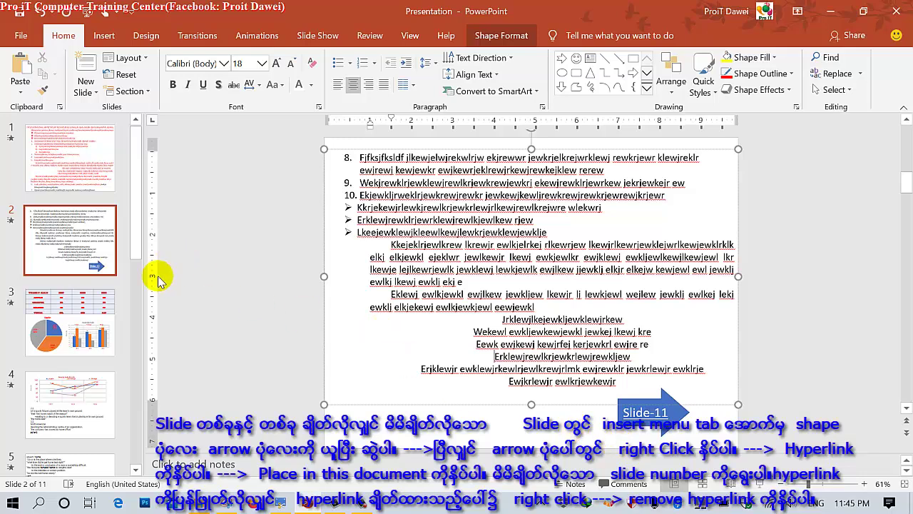
{"action": "left_click", "coordinate": [278, 503]}
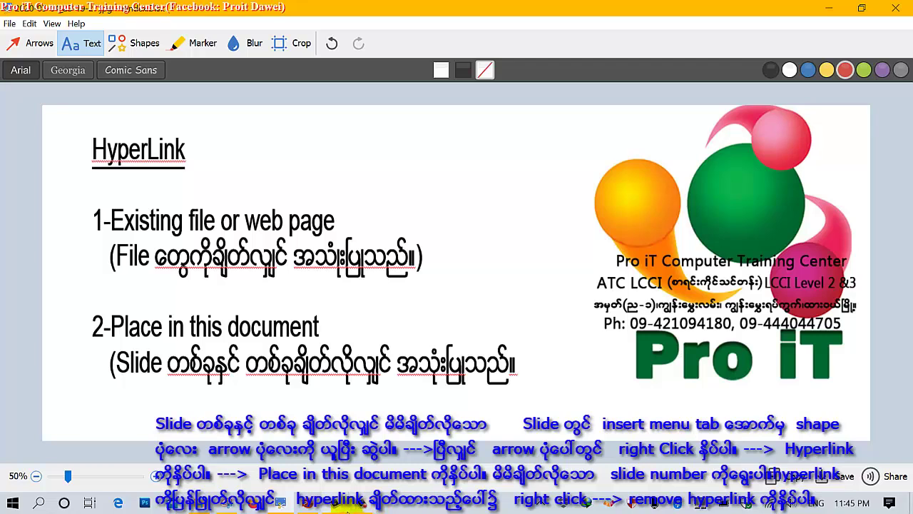
{"action": "left_click", "coordinate": [359, 503]}
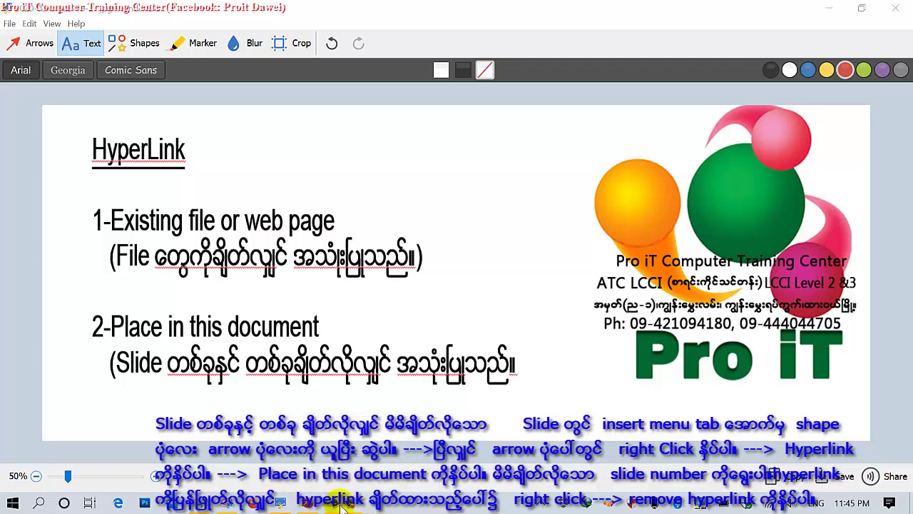
Start the slide show from the first slide.
{"action": "left_click", "coordinate": [312, 503]}
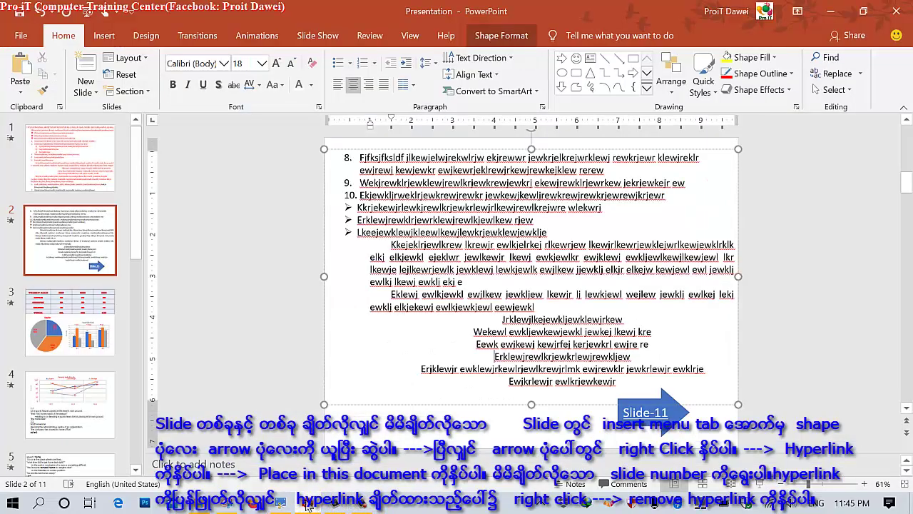
{"action": "left_click", "coordinate": [56, 143]}
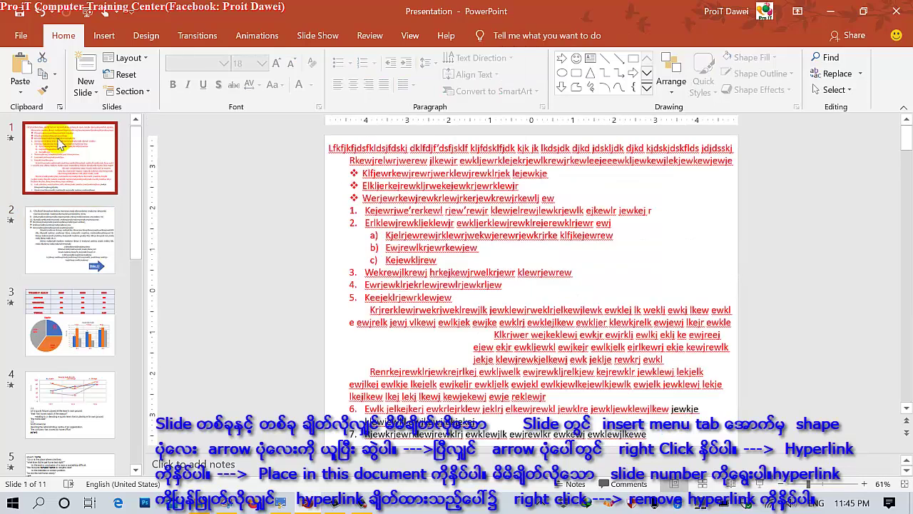
{"action": "left_click", "coordinate": [317, 36]}
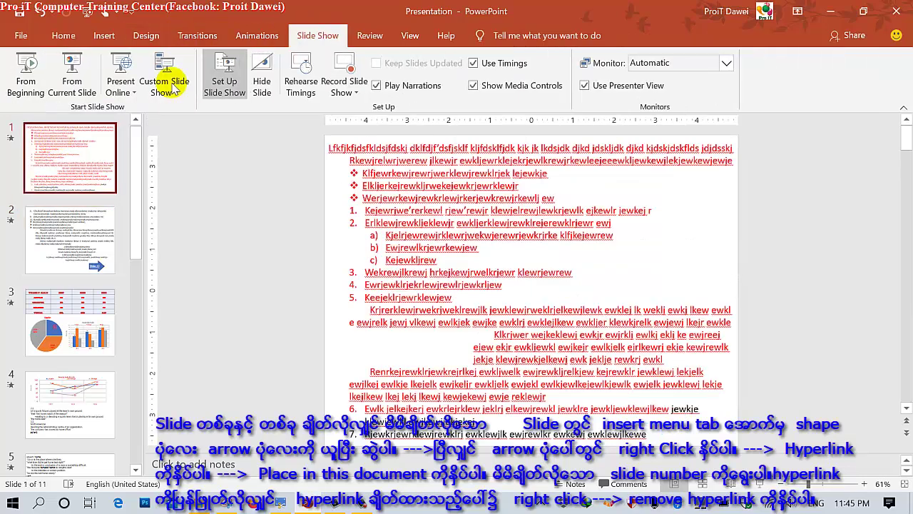
{"action": "left_click", "coordinate": [25, 68]}
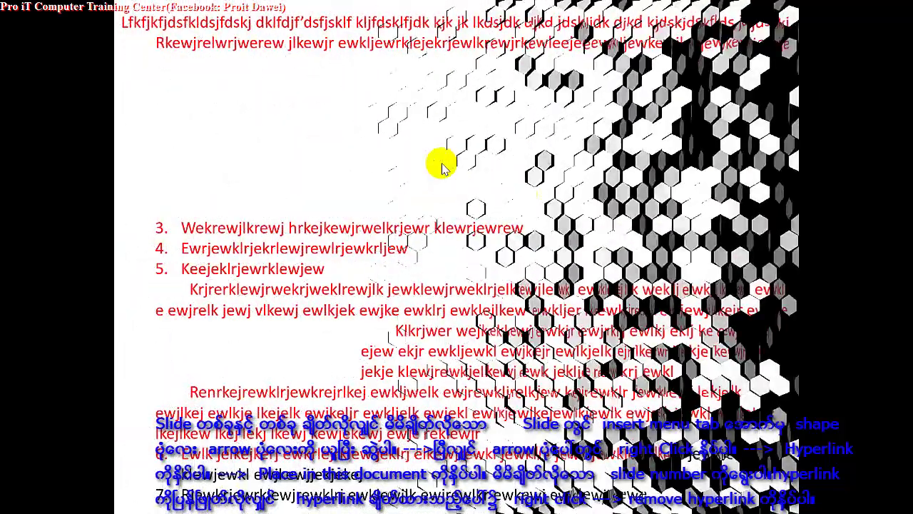
Click through the bullets, charts and pictures until reaching slide 11.
{"action": "left_click", "coordinate": [506, 171]}
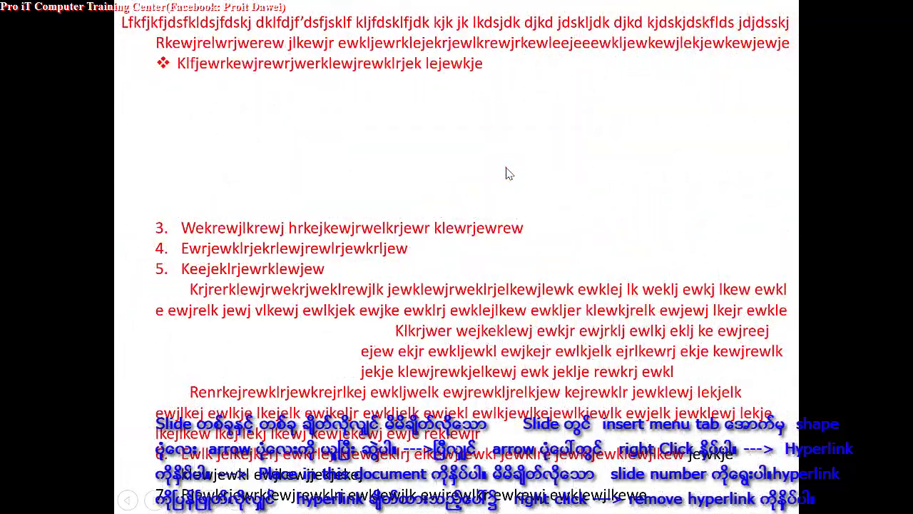
{"action": "left_click", "coordinate": [506, 171]}
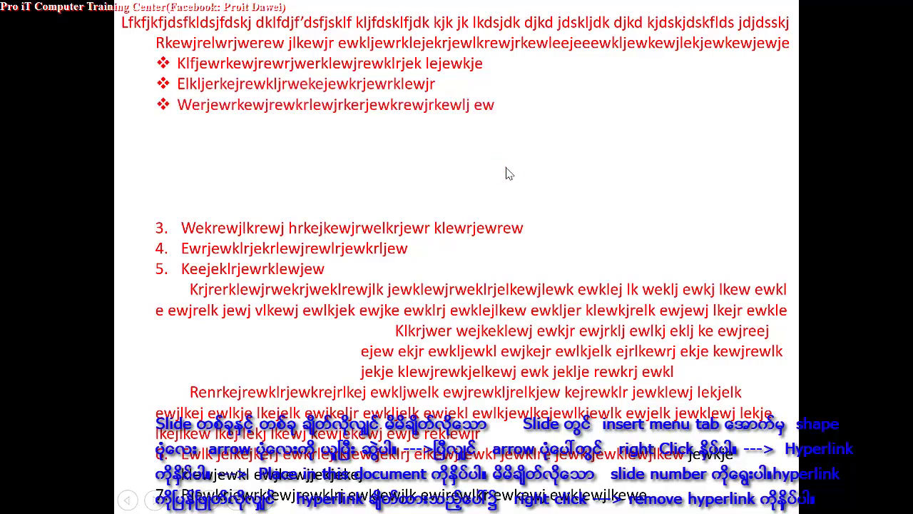
{"action": "left_click", "coordinate": [506, 171]}
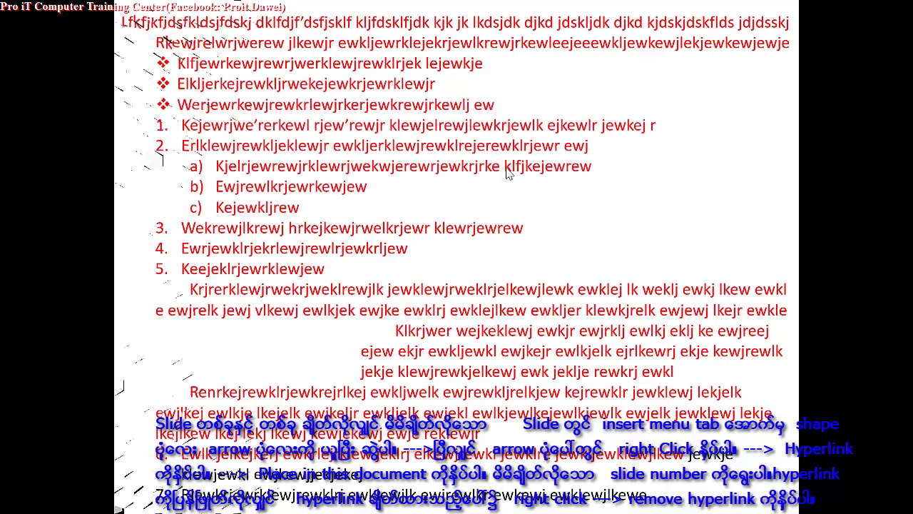
{"action": "left_click", "coordinate": [556, 285]}
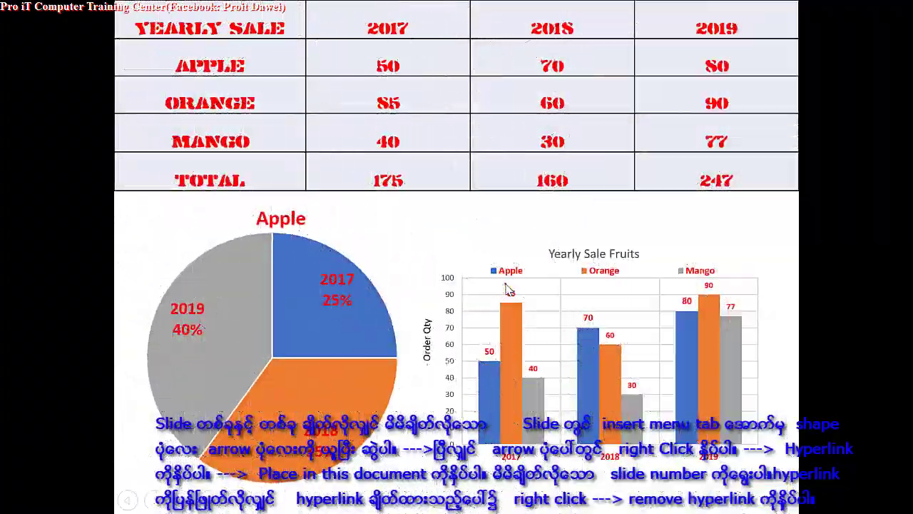
{"action": "left_click", "coordinate": [506, 285]}
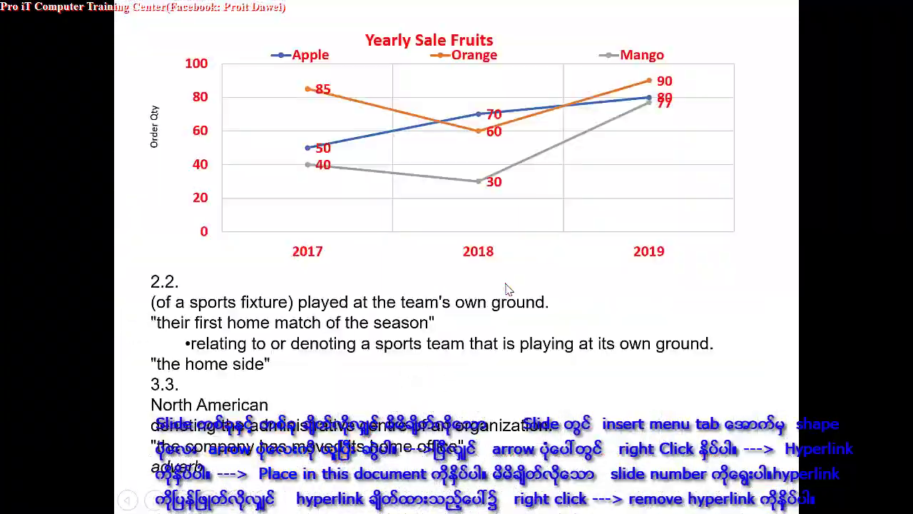
{"action": "left_click", "coordinate": [505, 289]}
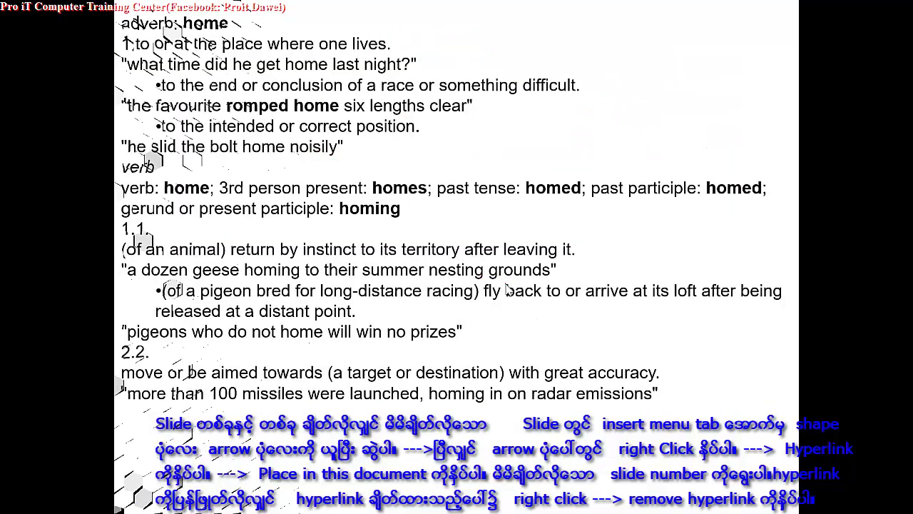
{"action": "left_click", "coordinate": [506, 289]}
{"action": "left_click", "coordinate": [506, 287]}
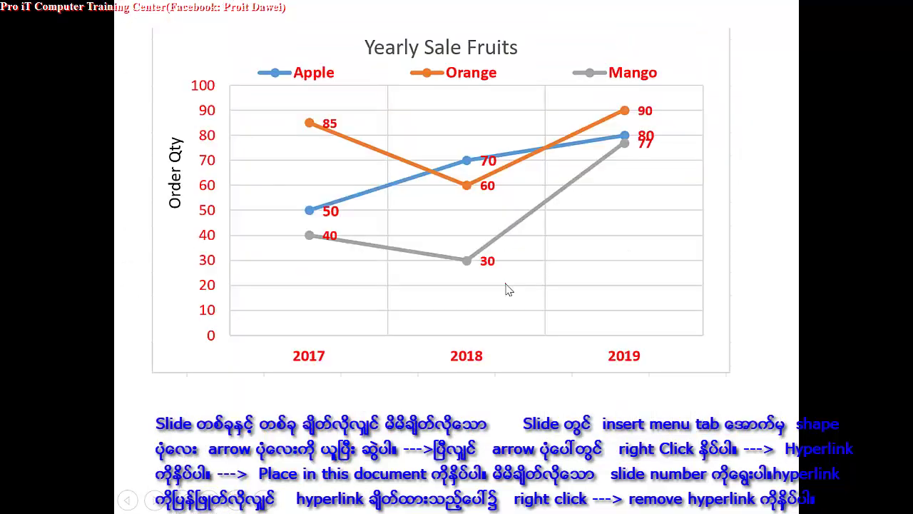
{"action": "left_click", "coordinate": [506, 288]}
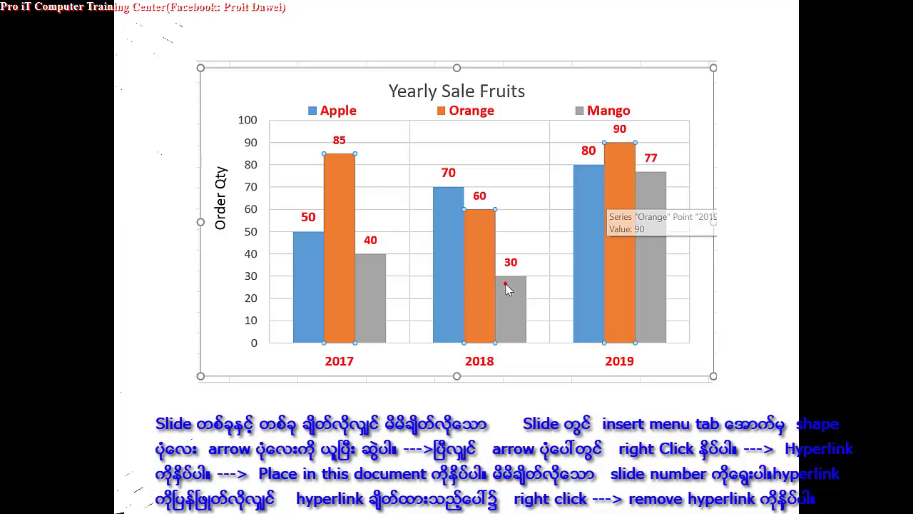
{"action": "left_click", "coordinate": [506, 287]}
{"action": "left_click", "coordinate": [505, 288]}
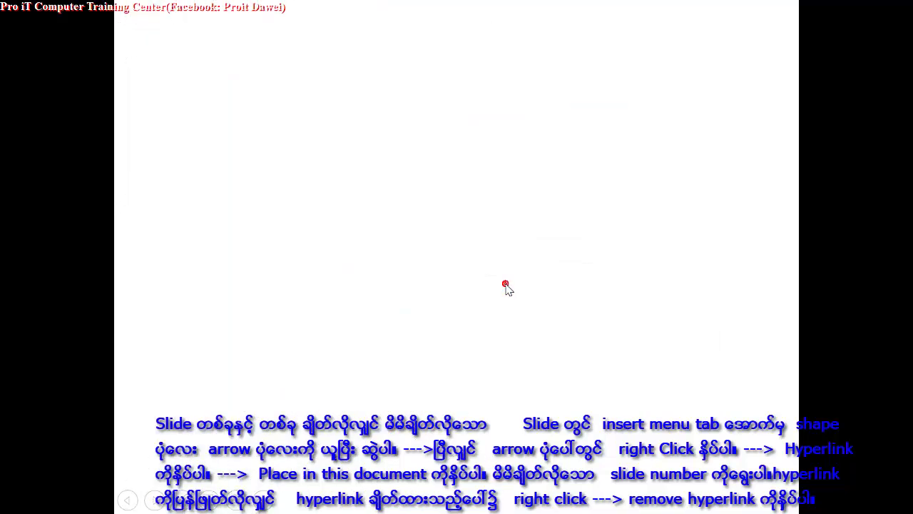
{"action": "left_click", "coordinate": [505, 285]}
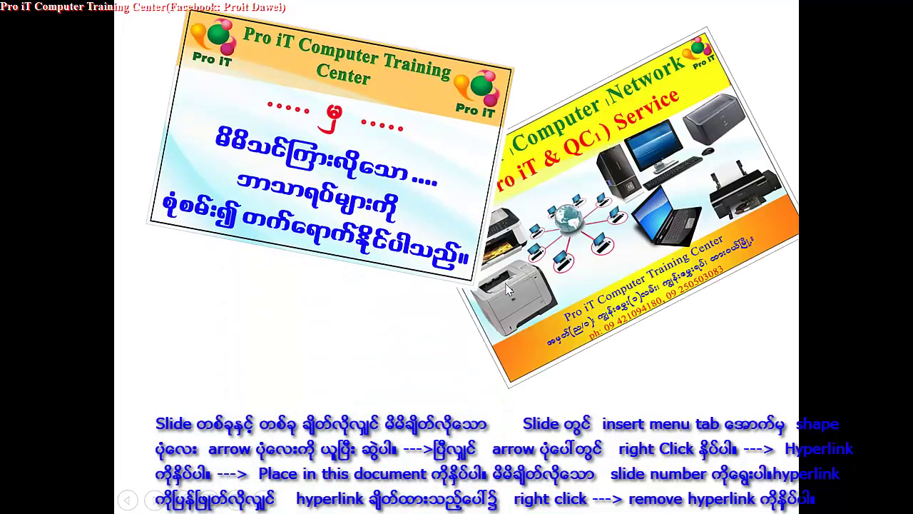
{"action": "left_click", "coordinate": [506, 288]}
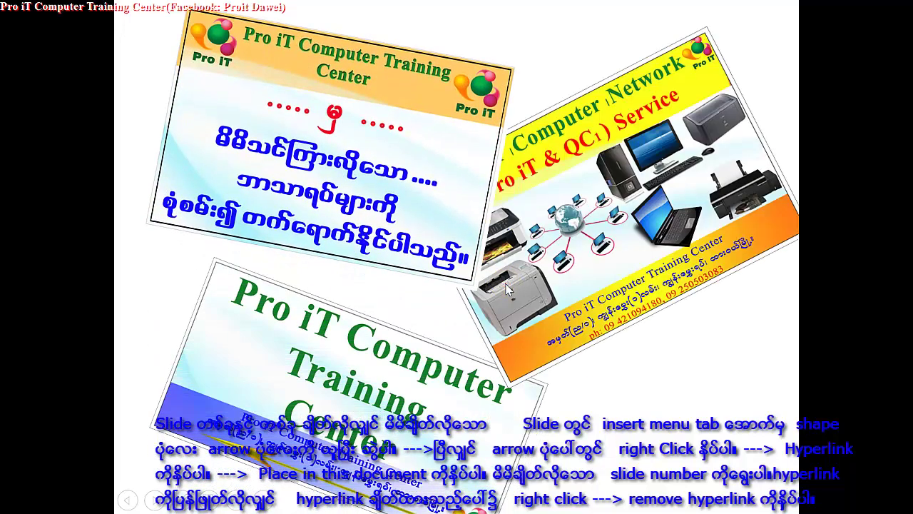
{"action": "left_click", "coordinate": [505, 287]}
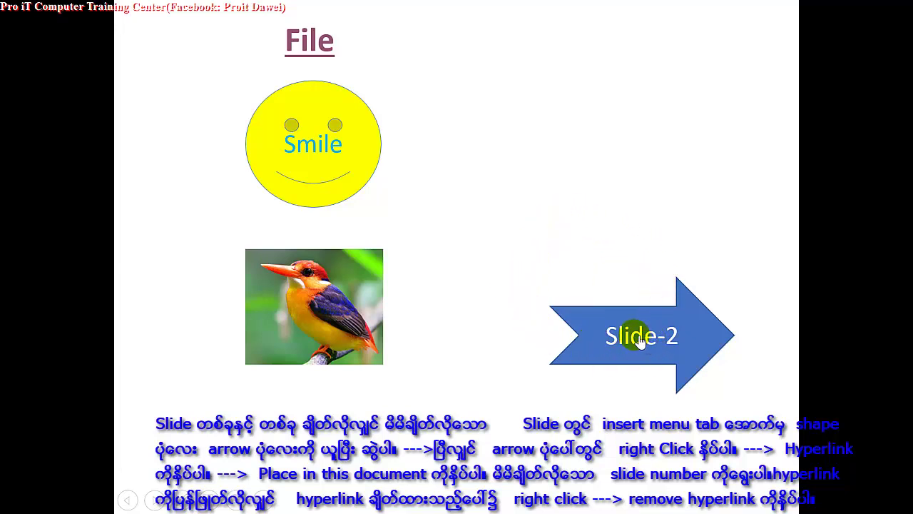
Follow the Slide-2 arrow to slide 2, the Slide-11 link back, then end the show.
{"action": "left_click", "coordinate": [635, 340]}
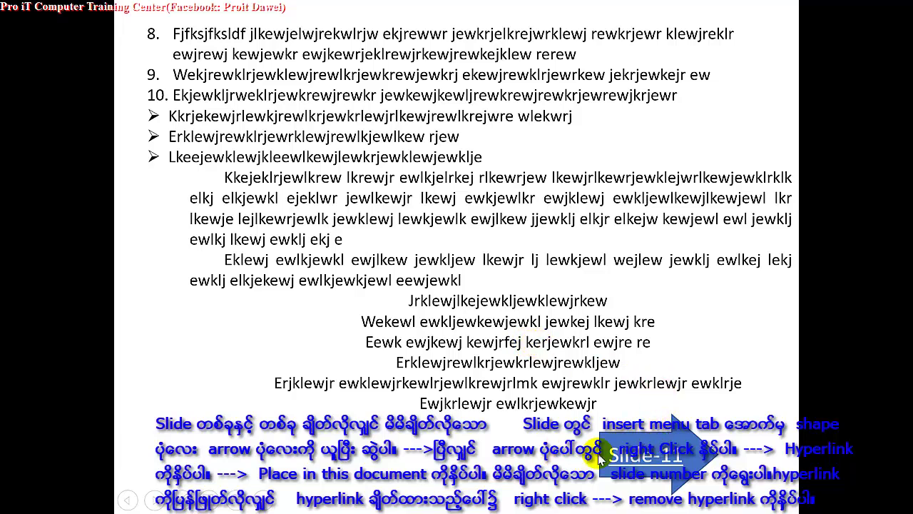
{"action": "left_click", "coordinate": [633, 460]}
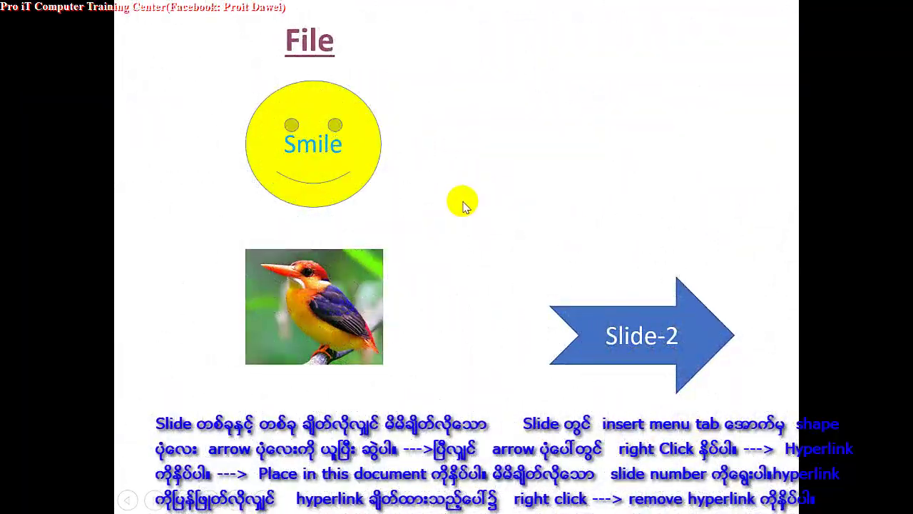
{"action": "left_click", "coordinate": [461, 211]}
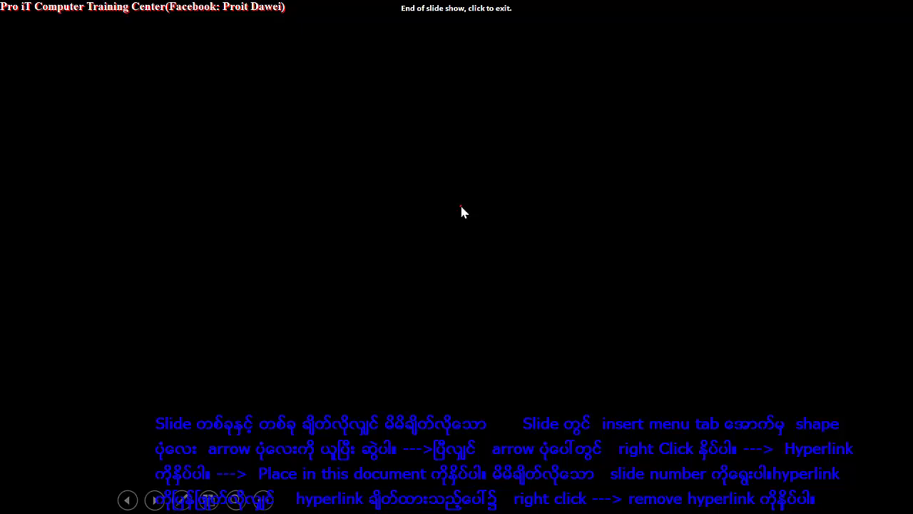
Restart the slide show from slide 11 and follow the File link to open its linked mp4 video.
{"action": "left_click", "coordinate": [460, 211]}
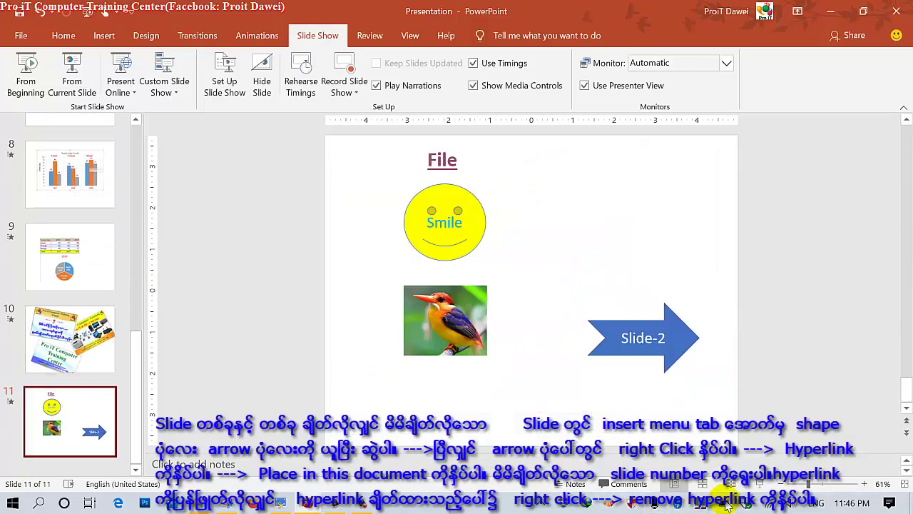
{"action": "left_click", "coordinate": [760, 483]}
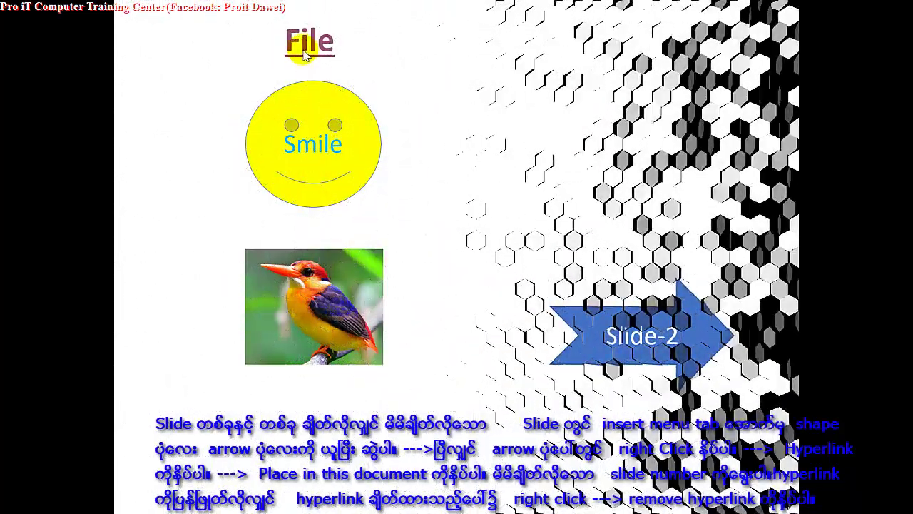
{"action": "left_click", "coordinate": [306, 52]}
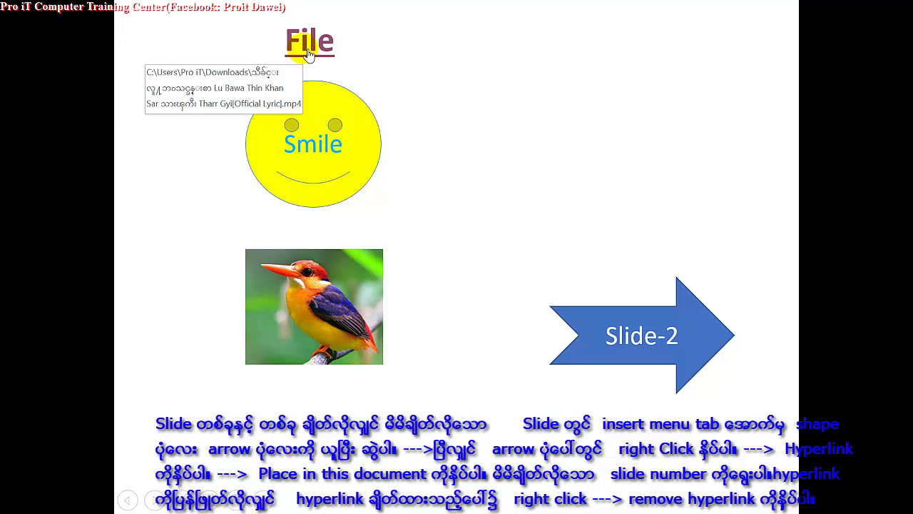
{"action": "left_click", "coordinate": [520, 352]}
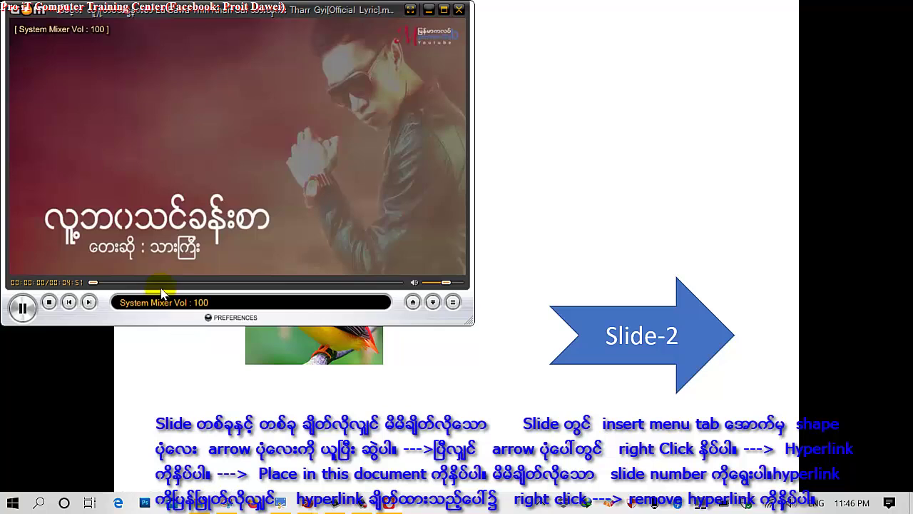
Skip the music video in GOM Player ahead to about 1:37, close the player, and end the show.
{"action": "left_click", "coordinate": [160, 283]}
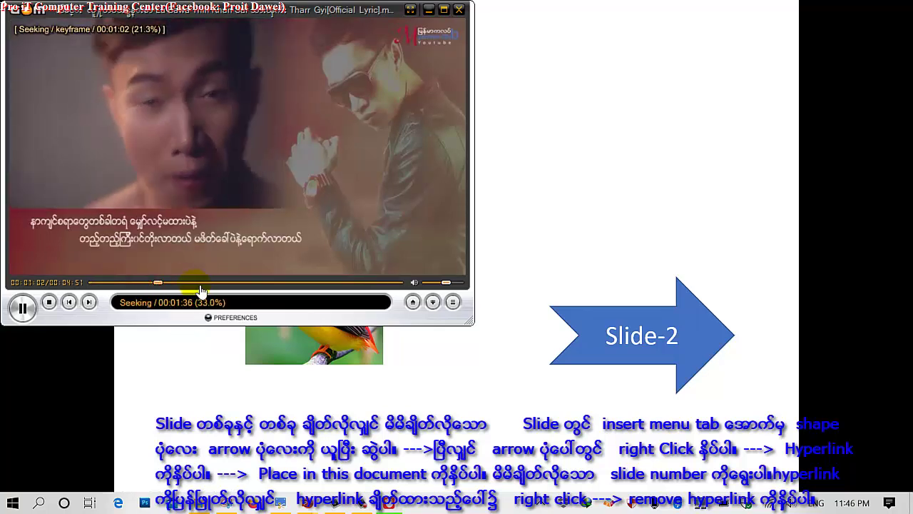
{"action": "left_click", "coordinate": [200, 284]}
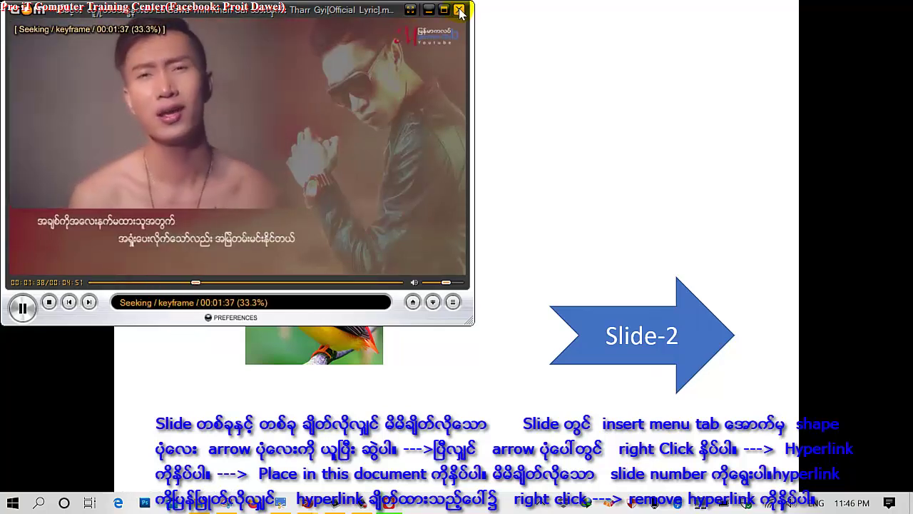
{"action": "left_click", "coordinate": [459, 10]}
{"action": "key", "text": "Escape"}
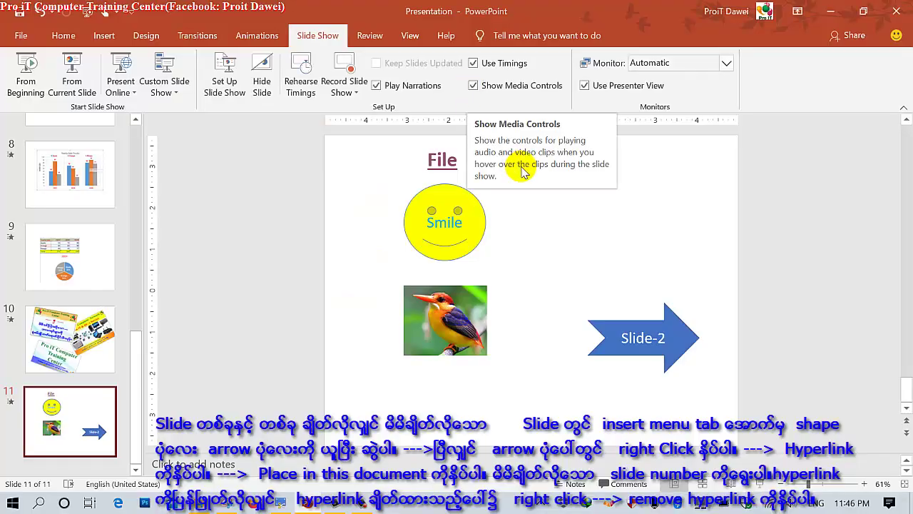
{"action": "left_click", "coordinate": [549, 225]}
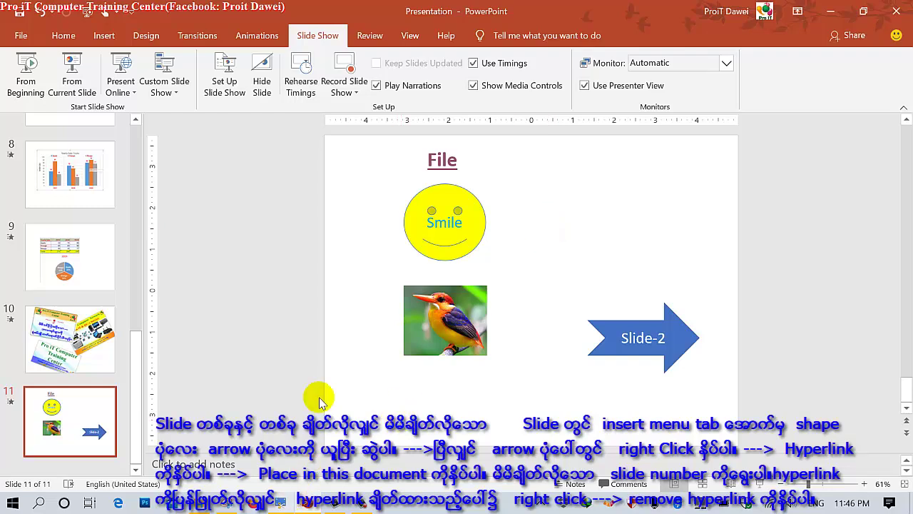
{"action": "mouse_move", "coordinate": [434, 202]}
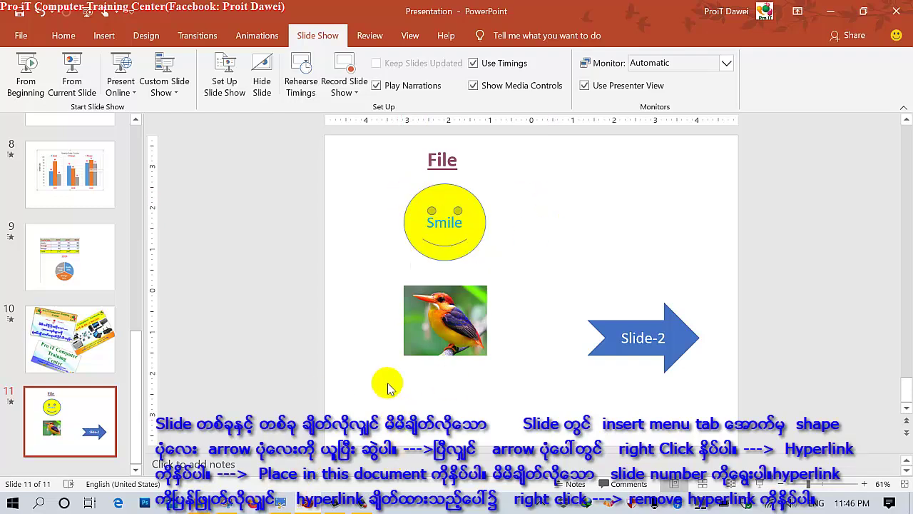
{"action": "left_click", "coordinate": [536, 255]}
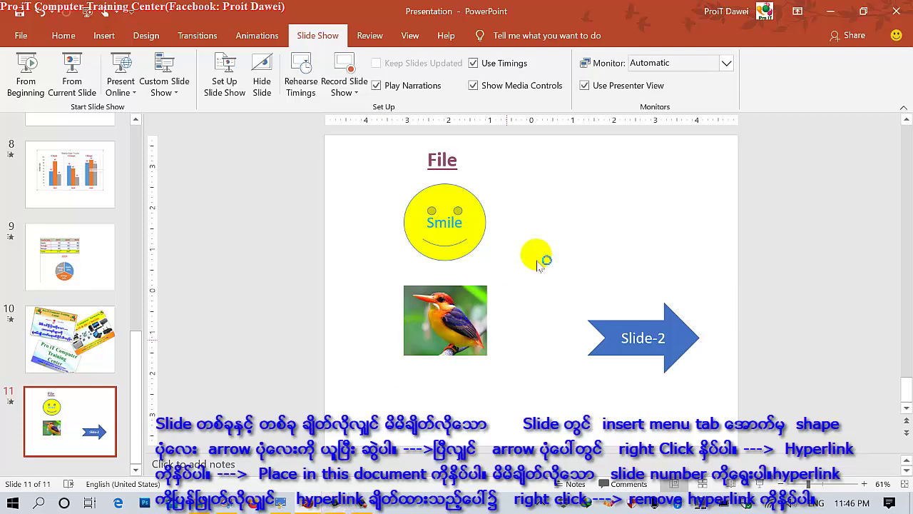
{"action": "left_click", "coordinate": [338, 505]}
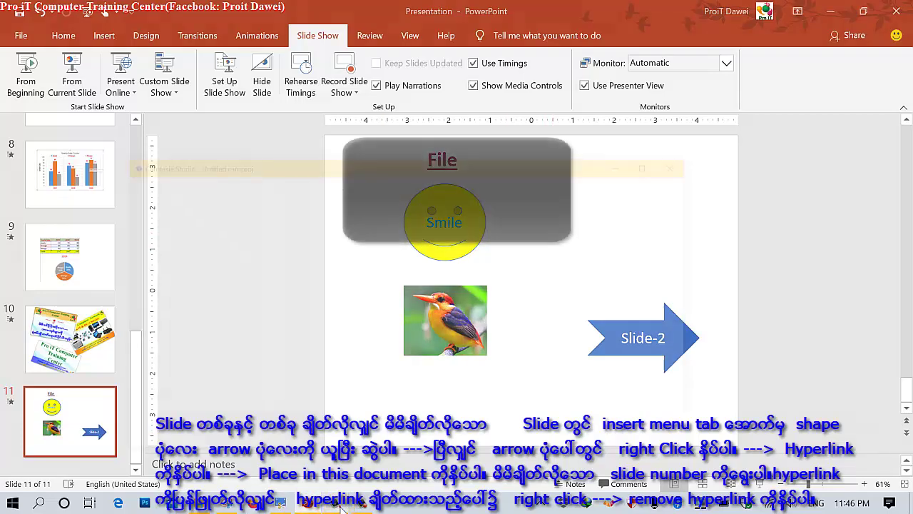
{"action": "left_click", "coordinate": [326, 504]}
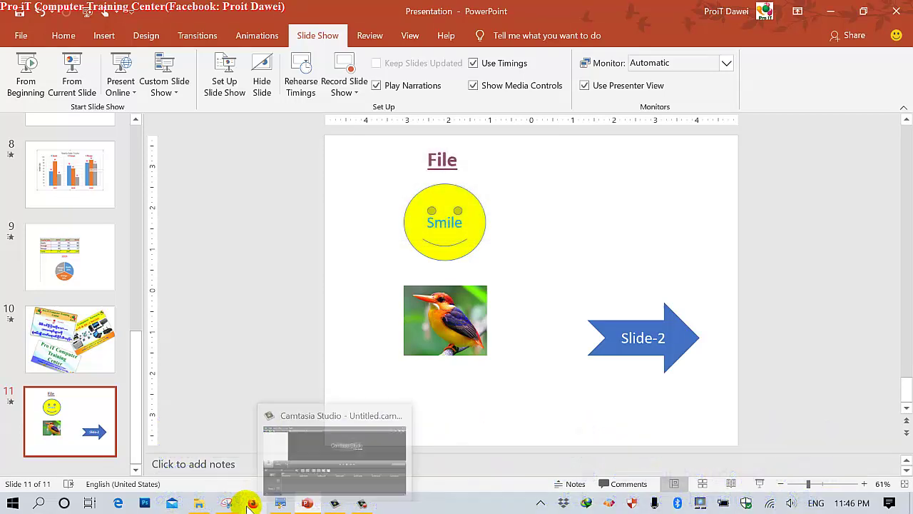
Add the red heading '3. Insert Audio and Video' below item 2 in the HyperLink notes image, aligned with the items above.
{"action": "left_click", "coordinate": [281, 505]}
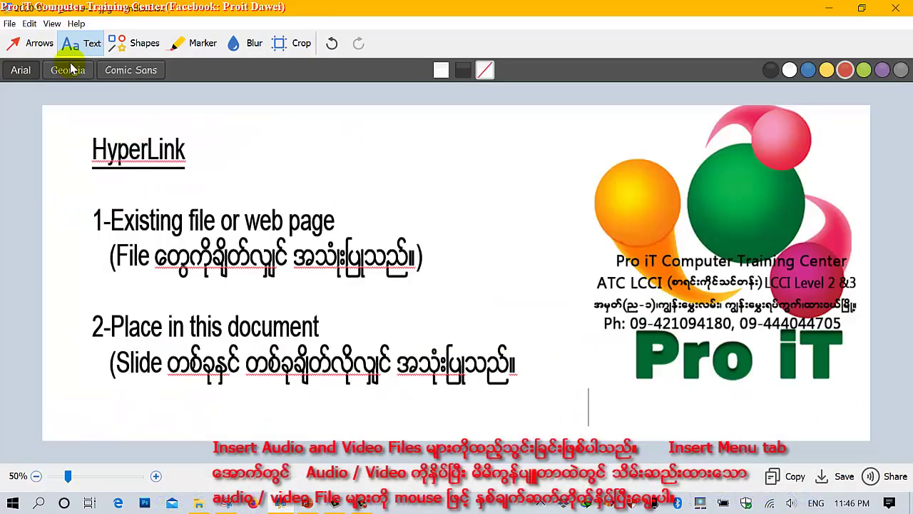
{"action": "left_click", "coordinate": [100, 47]}
{"action": "left_click", "coordinate": [100, 428]}
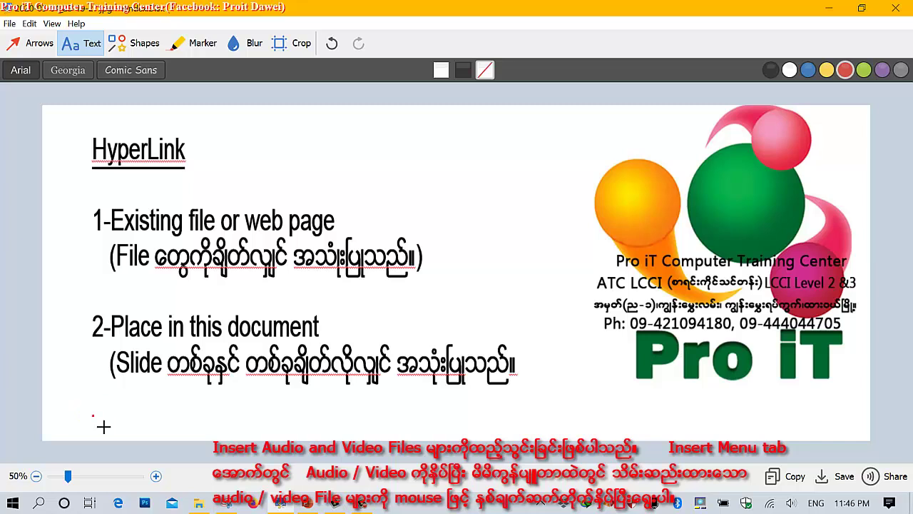
{"action": "left_click", "coordinate": [275, 429]}
{"action": "left_click", "coordinate": [116, 419]}
{"action": "type", "text": "3."}
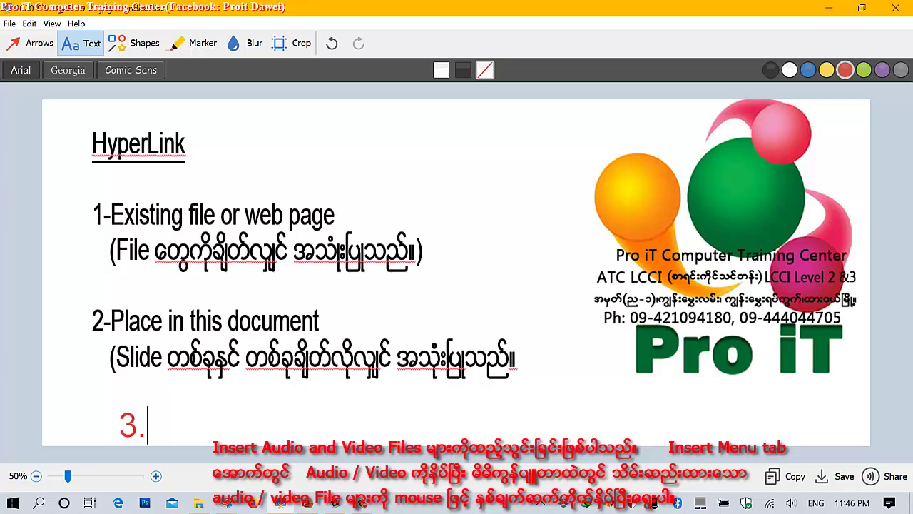
{"action": "type", "text": " Ins"}
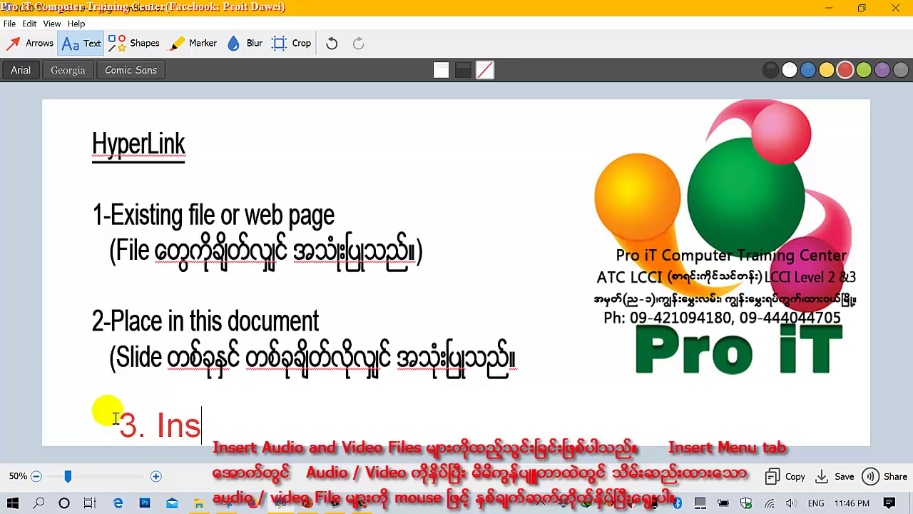
{"action": "type", "text": "et"}
{"action": "type", "text": "t "}
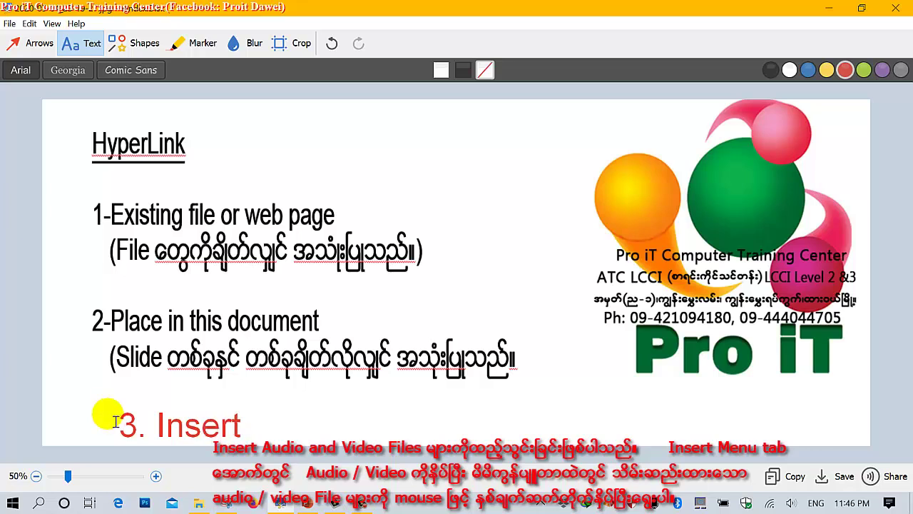
{"action": "type", "text": "vid"}
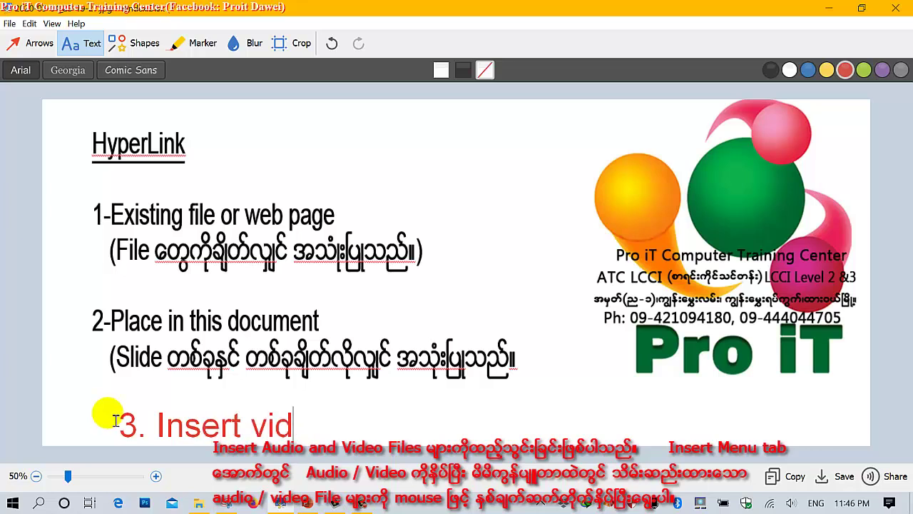
{"action": "key", "text": "BackSpace"}
{"action": "key", "text": "BackSpace"}
{"action": "key", "text": "BackSpace"}
{"action": "type", "text": " A"}
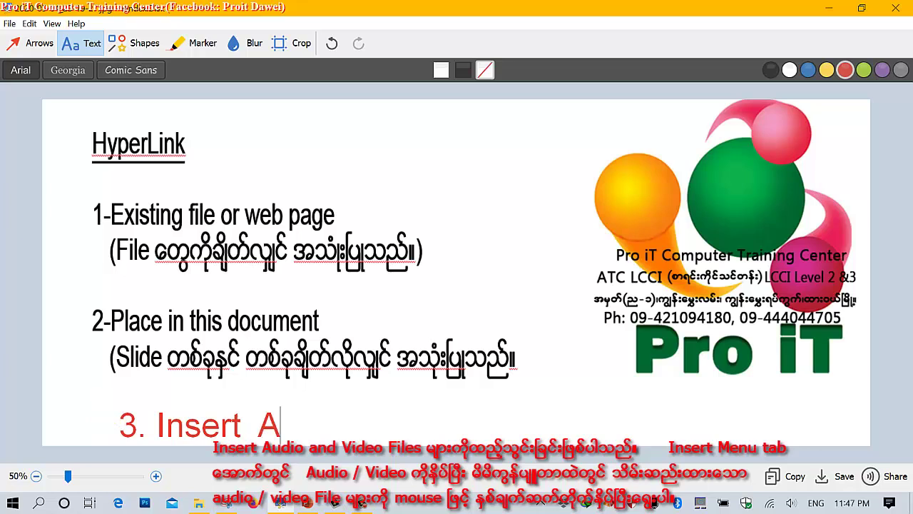
{"action": "type", "text": "udio and"}
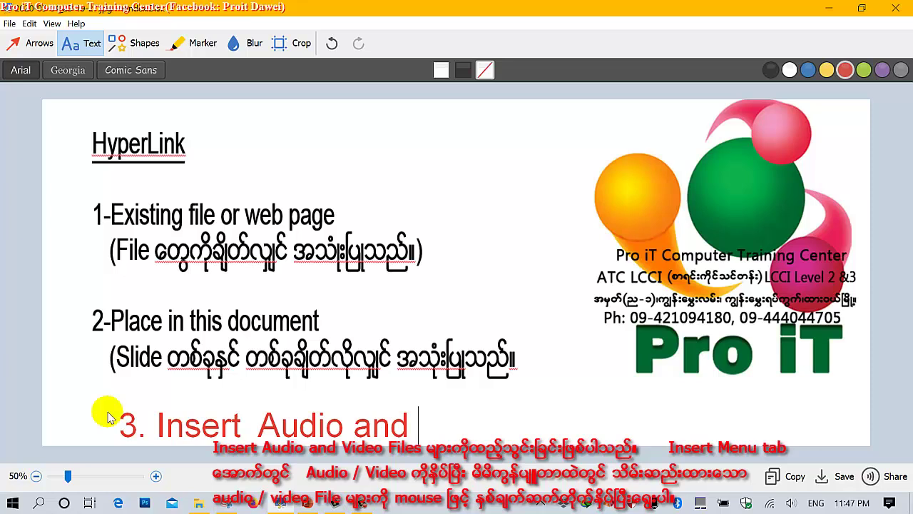
{"action": "type", "text": "Video"}
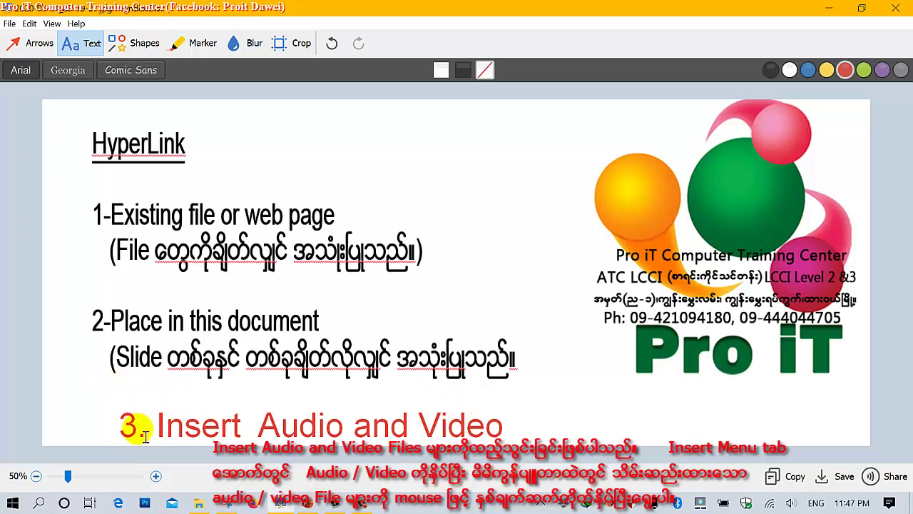
{"action": "left_click", "coordinate": [109, 418]}
{"action": "left_click_drag", "start_coordinate": [200, 431], "coordinate": [174, 426]}
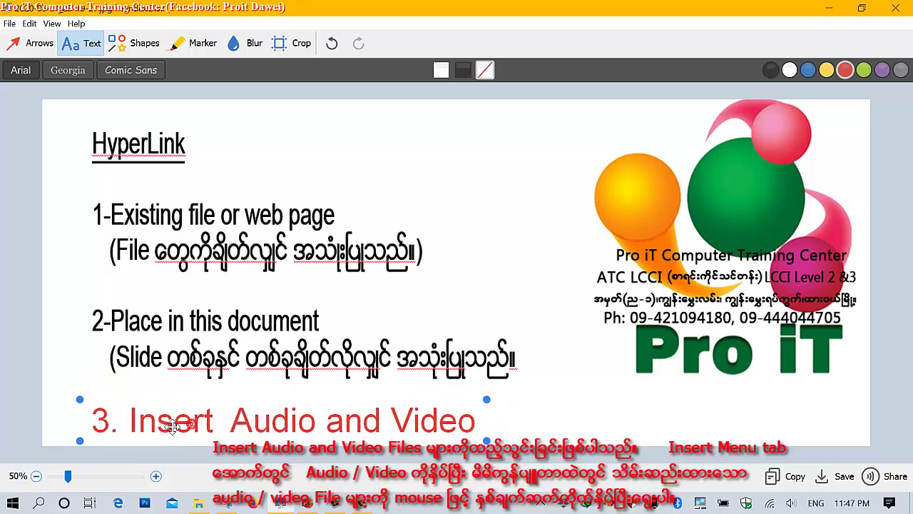
{"action": "left_click", "coordinate": [307, 503]}
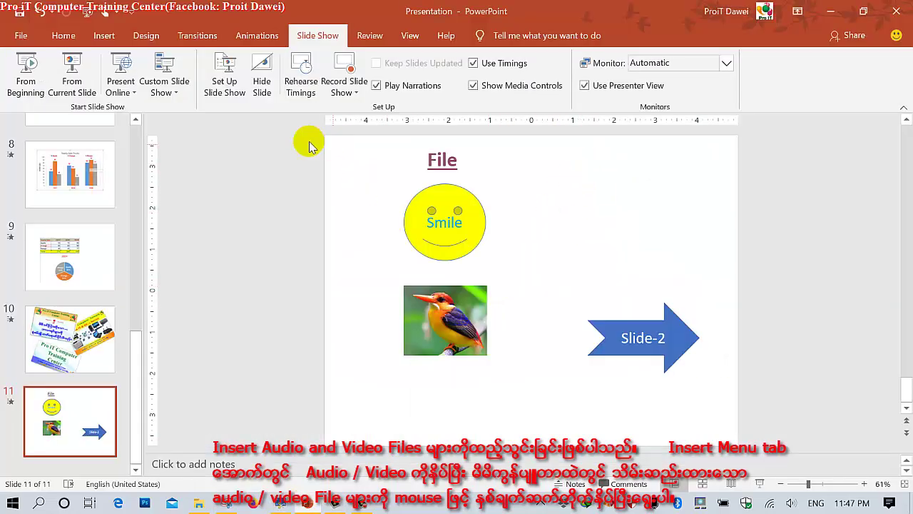
Insert the meditation audio file 01-Mediatation tayar from Local Disk (D:) onto slide 11.
{"action": "left_click", "coordinate": [66, 36]}
{"action": "left_click", "coordinate": [102, 37]}
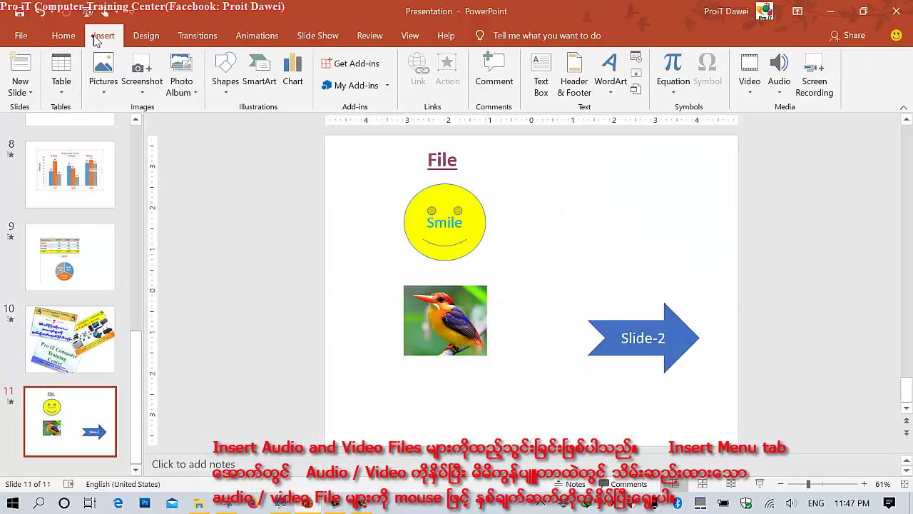
{"action": "left_click", "coordinate": [782, 80]}
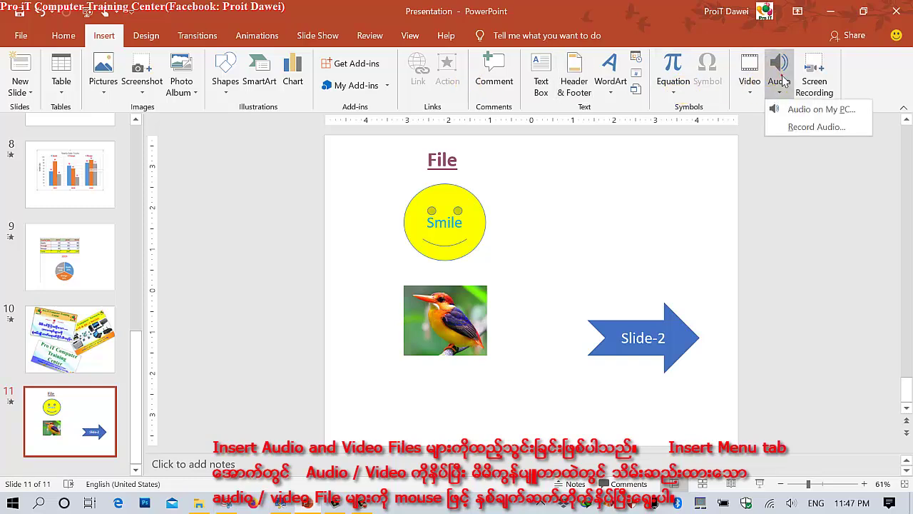
{"action": "left_click", "coordinate": [795, 109]}
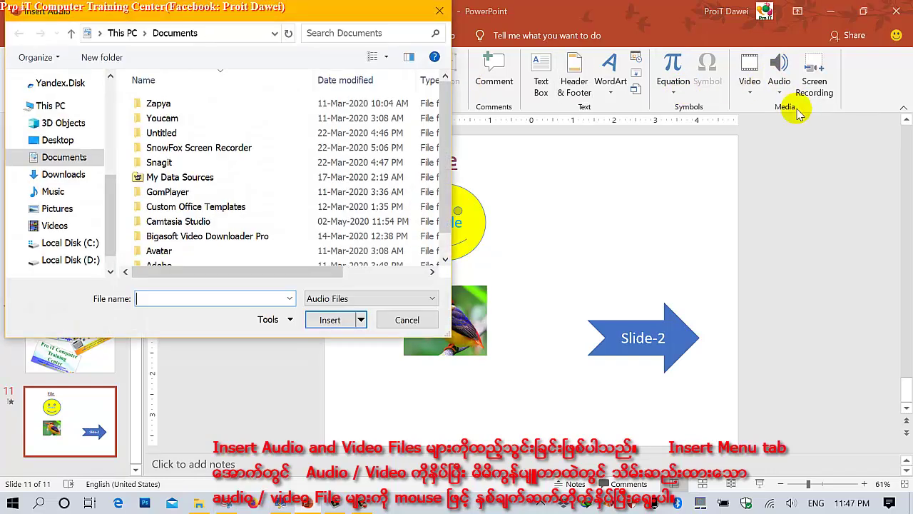
{"action": "left_click", "coordinate": [92, 259]}
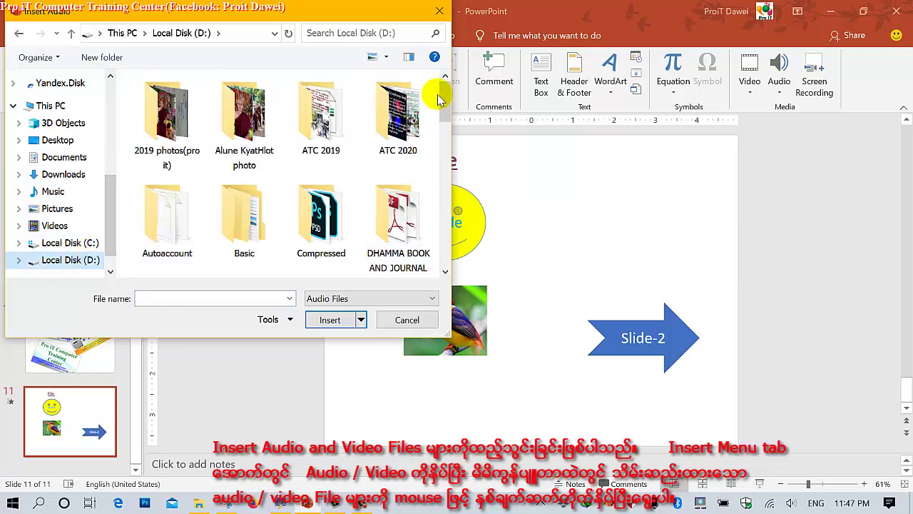
{"action": "mouse_move", "coordinate": [448, 96]}
{"action": "left_mouse_down"}
{"action": "mouse_move", "coordinate": [436, 198]}
{"action": "mouse_move", "coordinate": [445, 227]}
{"action": "left_mouse_up"}
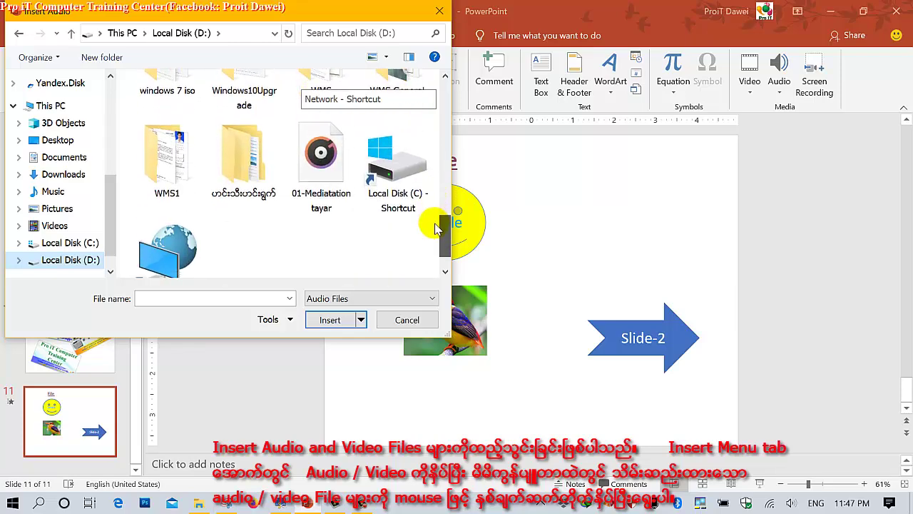
{"action": "double_click", "coordinate": [324, 184]}
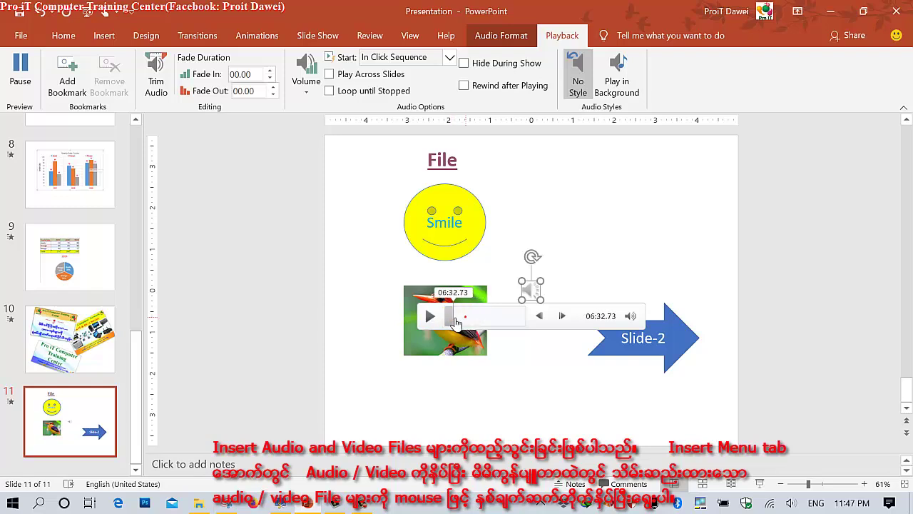
Preview the audio, enlarge its sound icon, and move it into the slide's top-right corner.
{"action": "left_click", "coordinate": [429, 316]}
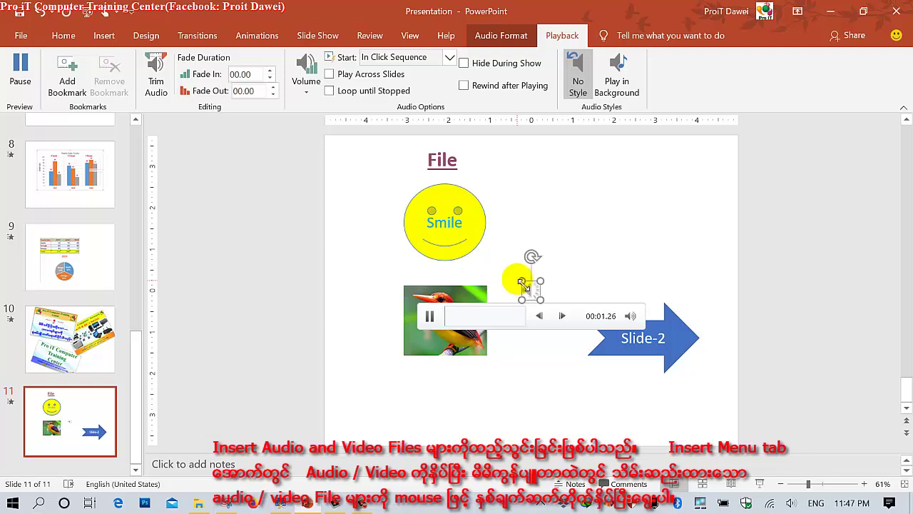
{"action": "left_click_drag", "start_coordinate": [522, 281], "coordinate": [471, 232]}
{"action": "mouse_move", "coordinate": [519, 261]}
{"action": "left_mouse_down"}
{"action": "mouse_move", "coordinate": [647, 169]}
{"action": "mouse_move", "coordinate": [651, 191]}
{"action": "left_mouse_up"}
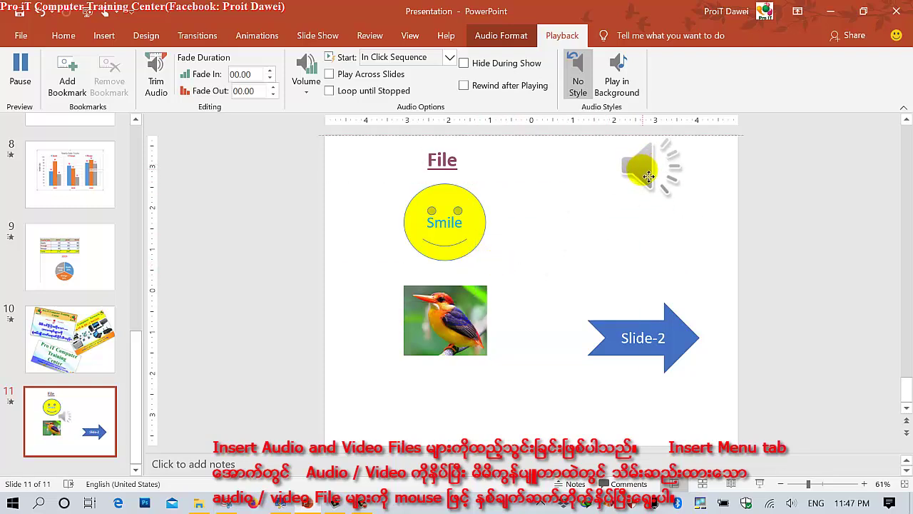
{"action": "left_click", "coordinate": [571, 270]}
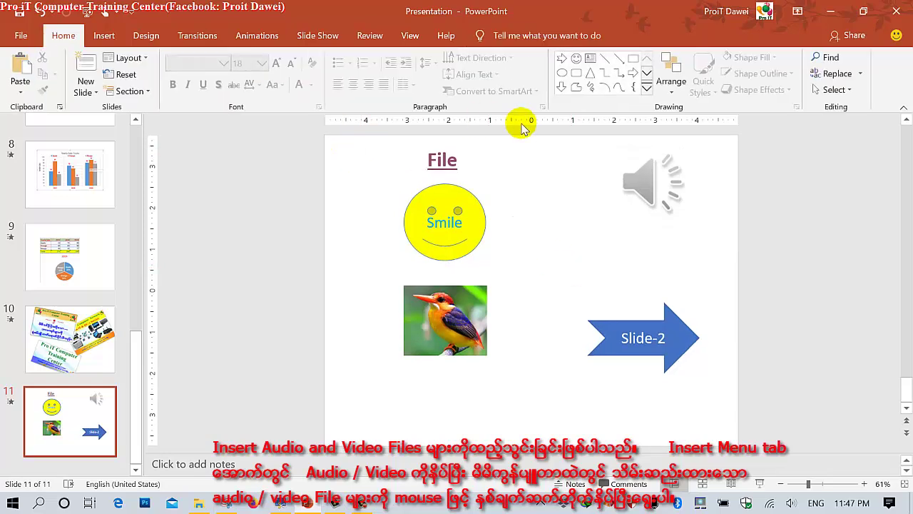
{"action": "left_click_drag", "start_coordinate": [646, 187], "coordinate": [685, 186]}
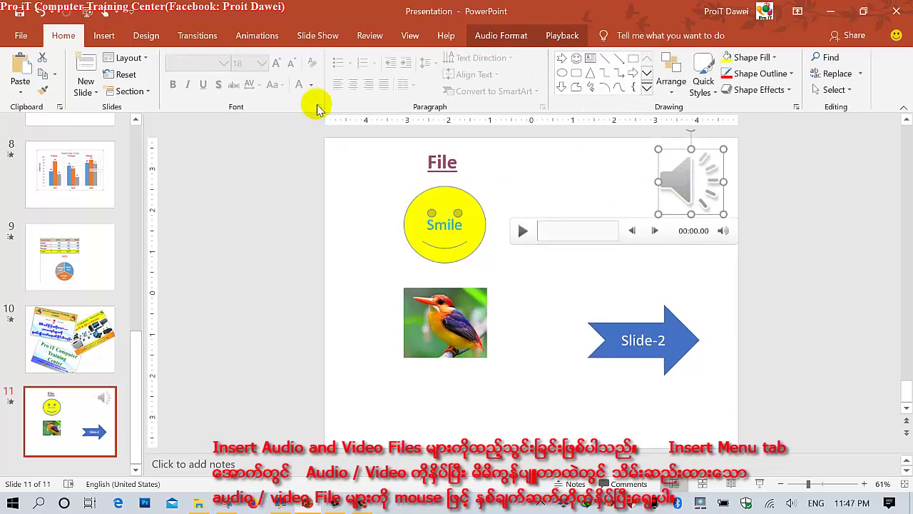
{"action": "left_click", "coordinate": [107, 39]}
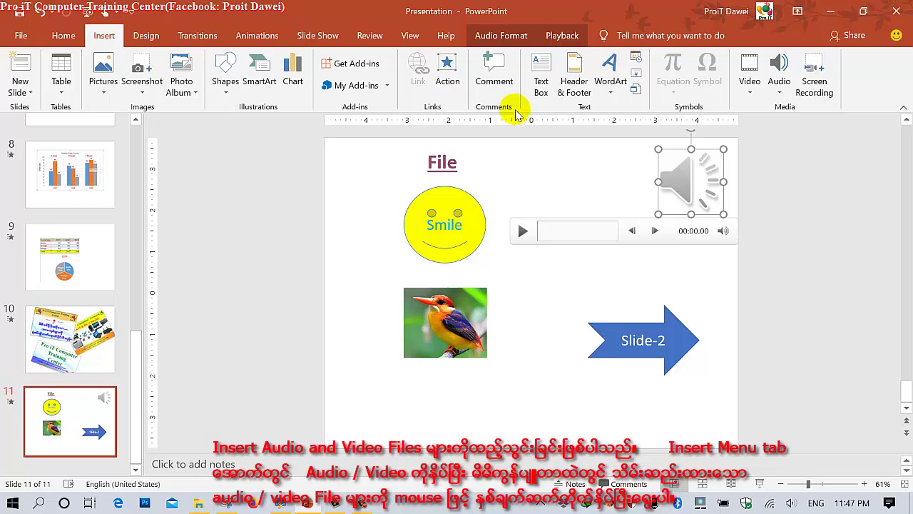
{"action": "left_click", "coordinate": [749, 80]}
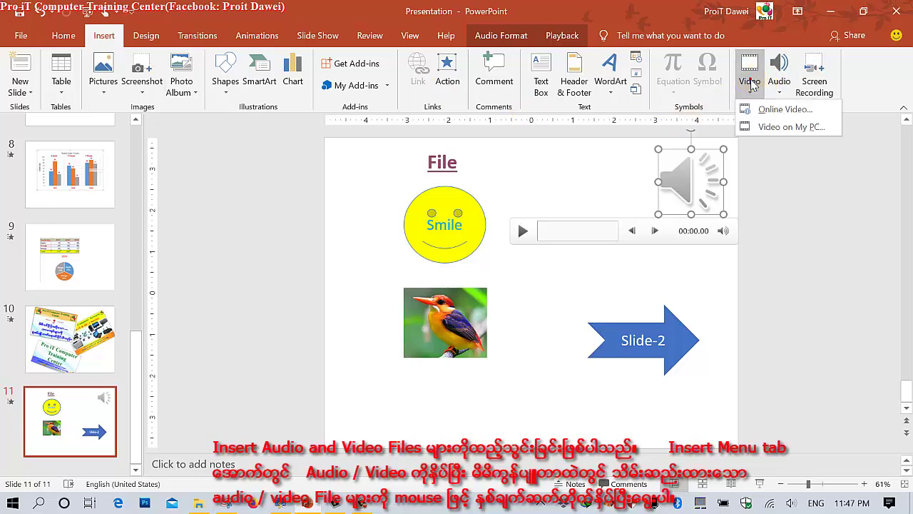
Insert the song video from Downloads beside the smiley and shift the bird picture lower-left.
{"action": "left_click", "coordinate": [792, 127]}
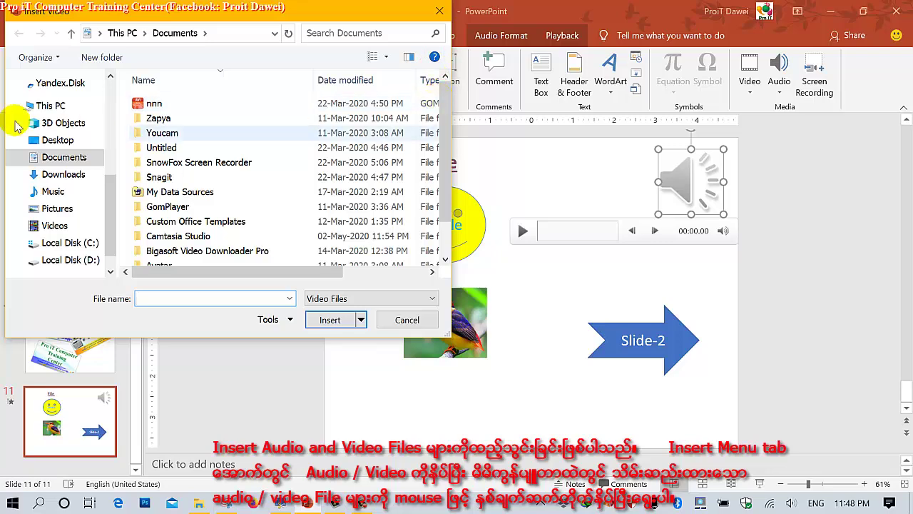
{"action": "left_click", "coordinate": [71, 174]}
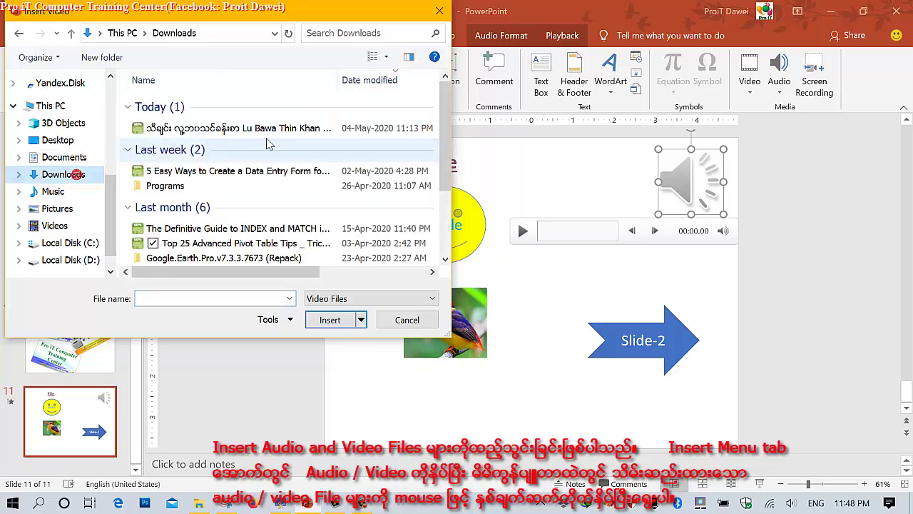
{"action": "mouse_move", "coordinate": [446, 125]}
{"action": "left_mouse_down"}
{"action": "mouse_move", "coordinate": [445, 202]}
{"action": "mouse_move", "coordinate": [448, 125]}
{"action": "left_mouse_up"}
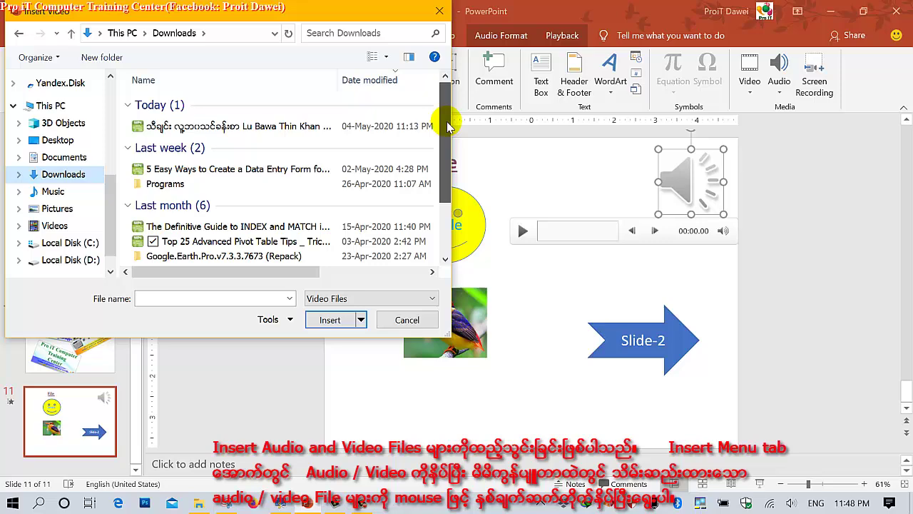
{"action": "left_click", "coordinate": [175, 130]}
{"action": "double_click", "coordinate": [221, 136]}
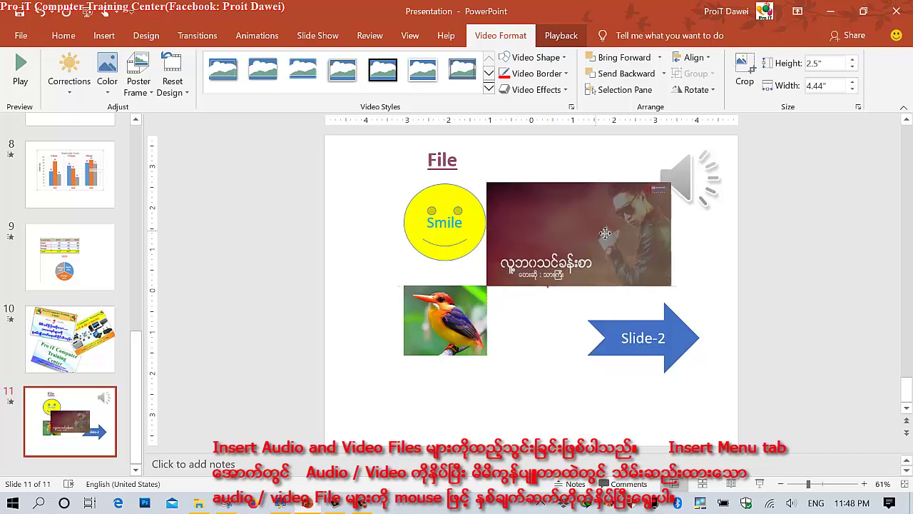
{"action": "left_click_drag", "start_coordinate": [551, 289], "coordinate": [607, 233]}
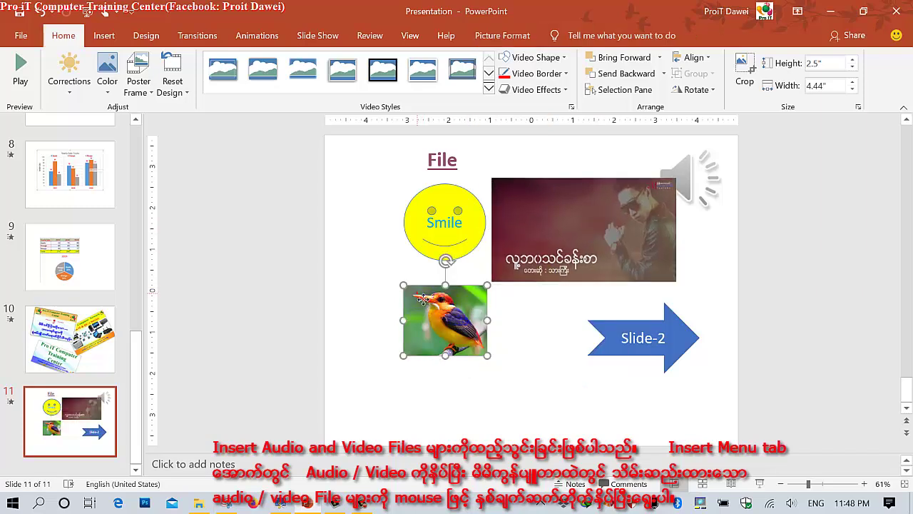
{"action": "mouse_move", "coordinate": [422, 298]}
{"action": "left_mouse_down"}
{"action": "mouse_move", "coordinate": [368, 300]}
{"action": "mouse_move", "coordinate": [368, 349]}
{"action": "left_mouse_up"}
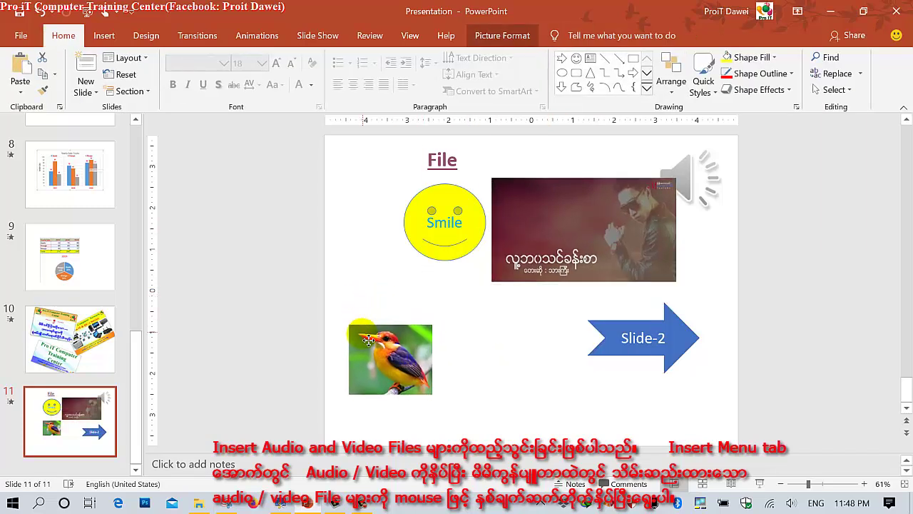
Move the smiley and File link toward the left, and shift the video, Slide-2 arrow and speaker icon.
{"action": "left_click_drag", "start_coordinate": [418, 207], "coordinate": [352, 250]}
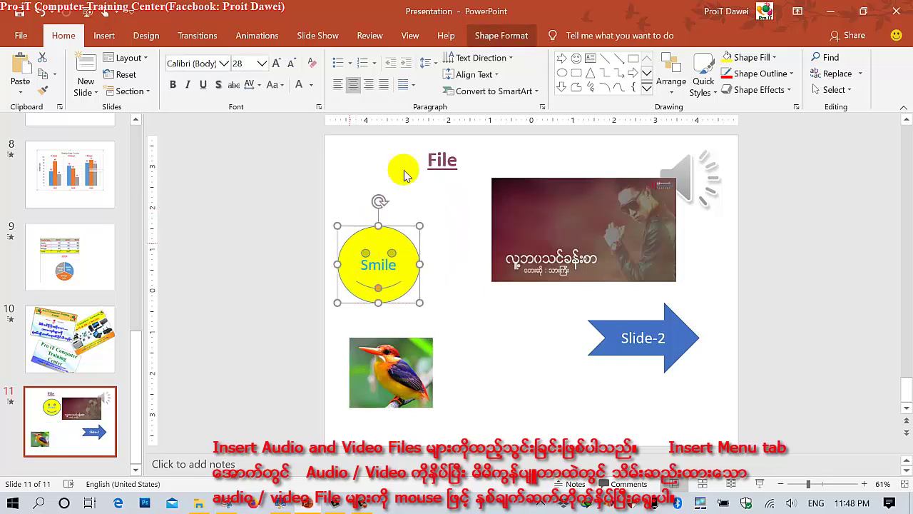
{"action": "left_click_drag", "start_coordinate": [442, 157], "coordinate": [391, 176]}
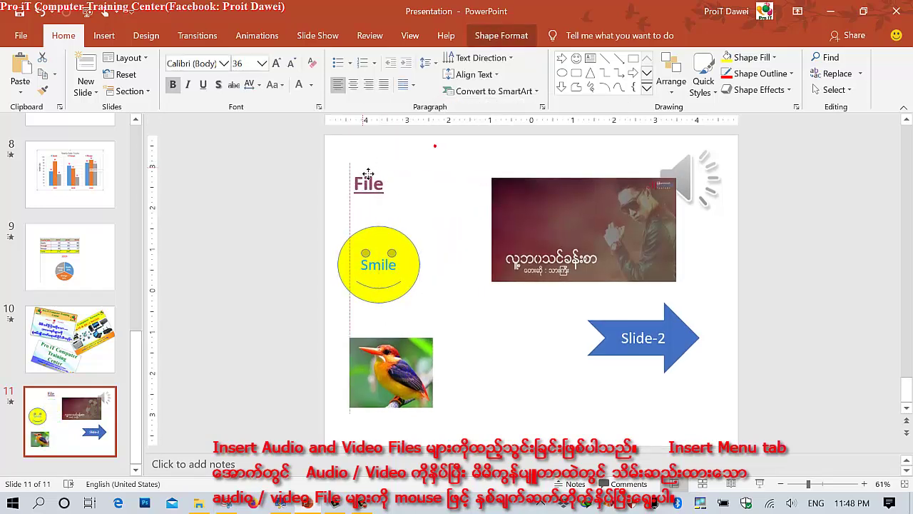
{"action": "left_click_drag", "start_coordinate": [553, 201], "coordinate": [499, 197]}
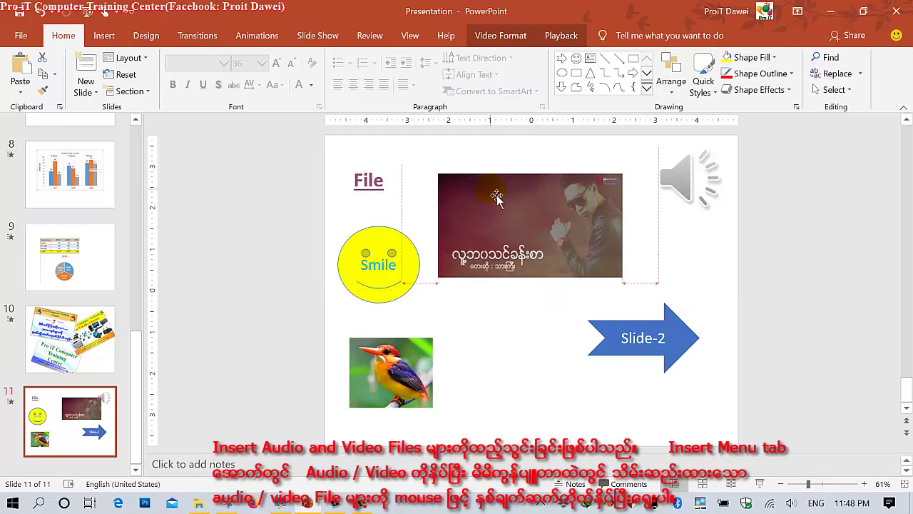
{"action": "left_click_drag", "start_coordinate": [634, 338], "coordinate": [637, 386]}
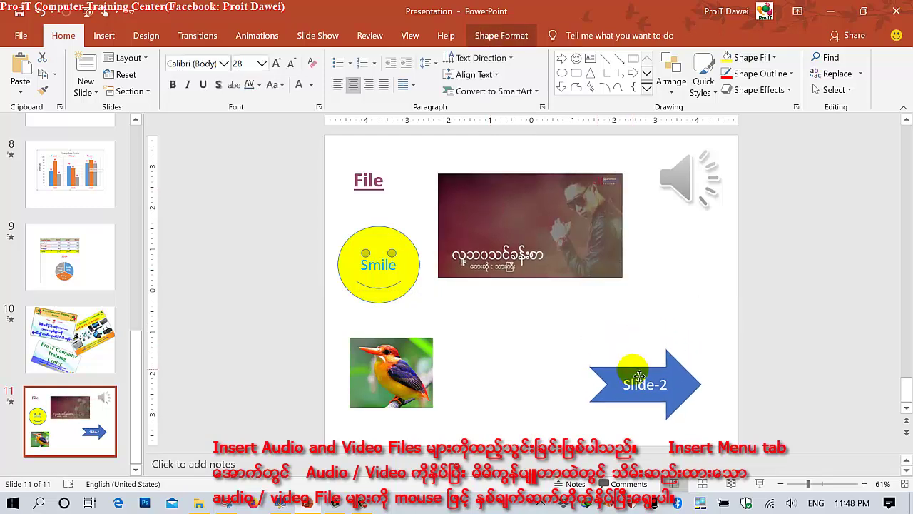
{"action": "left_click", "coordinate": [689, 193]}
{"action": "left_click_drag", "start_coordinate": [689, 194], "coordinate": [681, 245]}
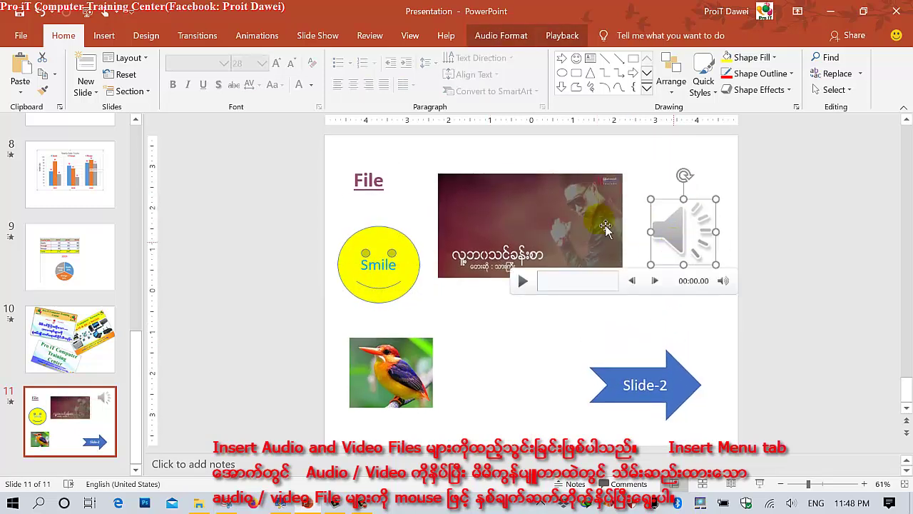
Enlarge the video at the top right and place the speaker icon along the bottom, below the video.
{"action": "left_click", "coordinate": [554, 216]}
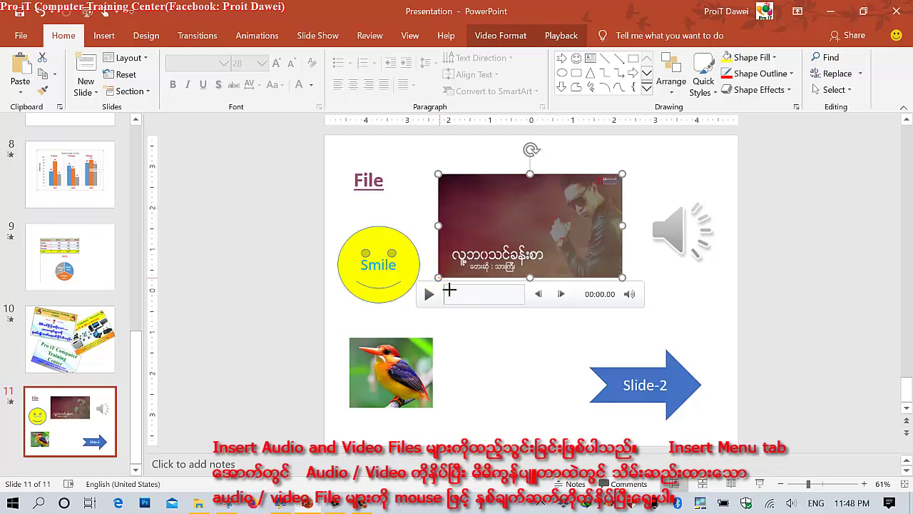
{"action": "left_click_drag", "start_coordinate": [517, 229], "coordinate": [523, 253]}
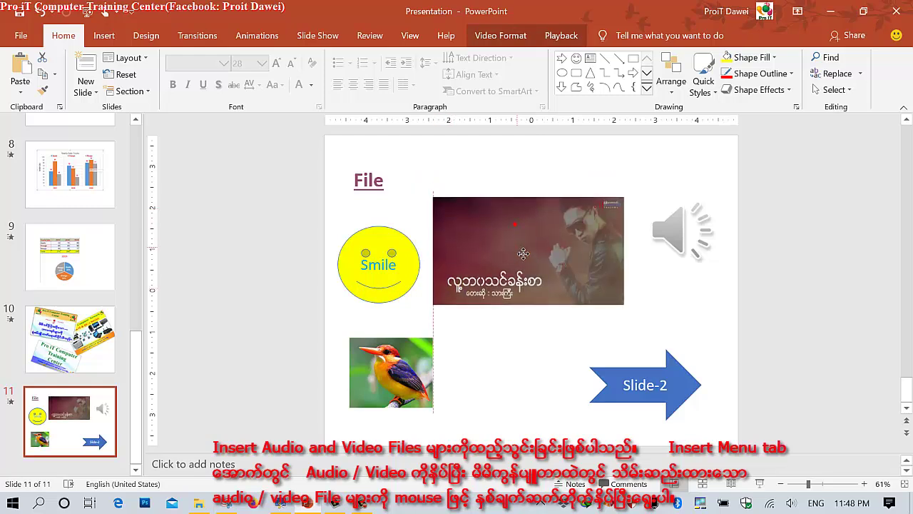
{"action": "left_click_drag", "start_coordinate": [681, 232], "coordinate": [512, 359]}
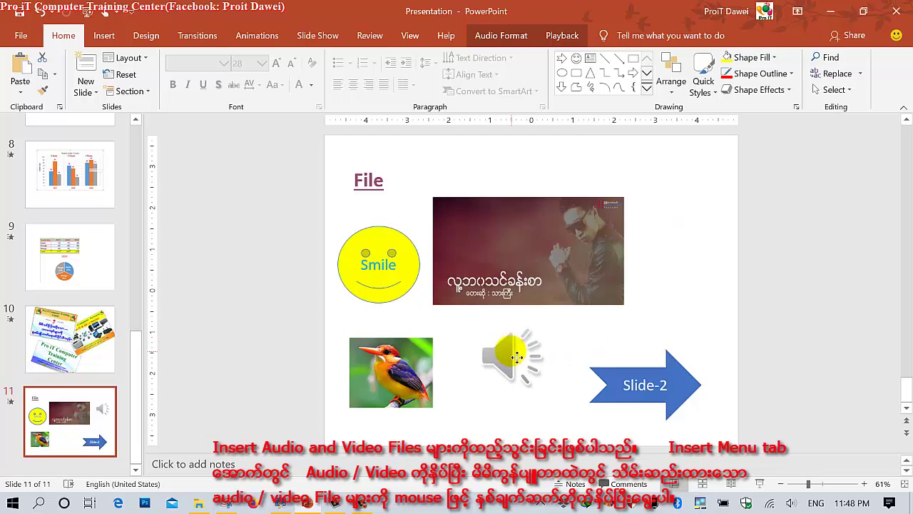
{"action": "left_click_drag", "start_coordinate": [537, 246], "coordinate": [537, 213]}
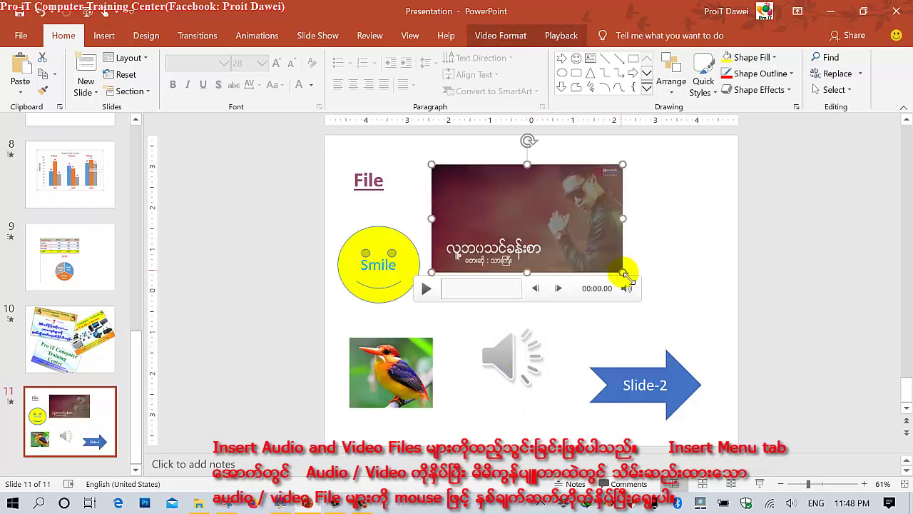
{"action": "left_click_drag", "start_coordinate": [621, 275], "coordinate": [690, 331]}
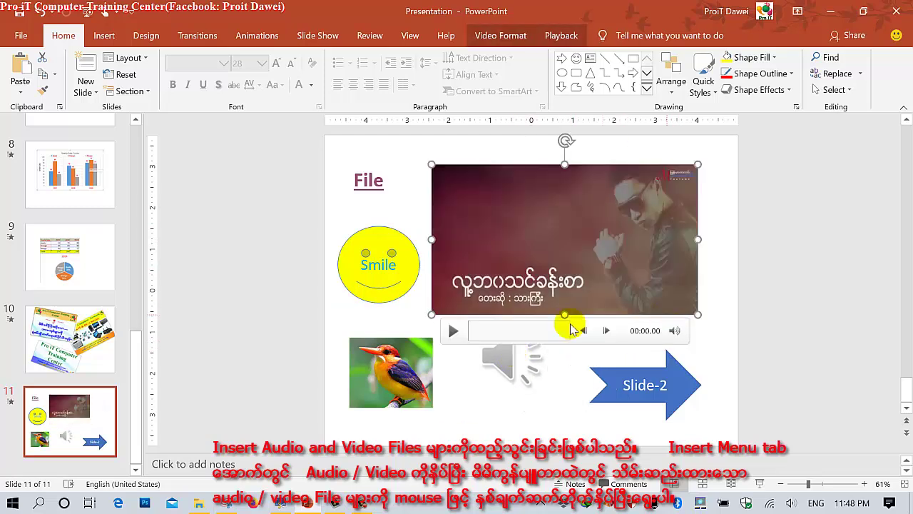
{"action": "mouse_move", "coordinate": [485, 360]}
{"action": "left_mouse_down"}
{"action": "mouse_move", "coordinate": [492, 397]}
{"action": "mouse_move", "coordinate": [479, 378]}
{"action": "left_mouse_up"}
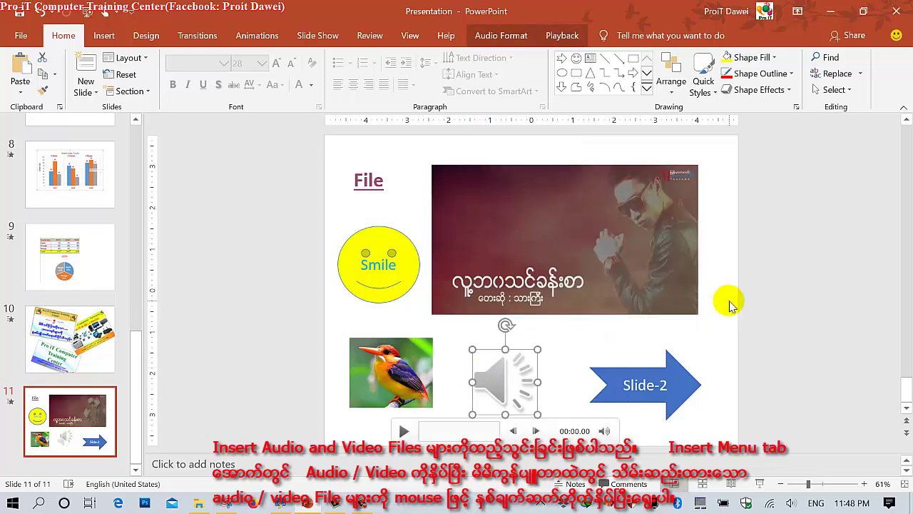
Preview the music video, nudge it into place, pause it, then play the audio clip to check it.
{"action": "left_click", "coordinate": [630, 269]}
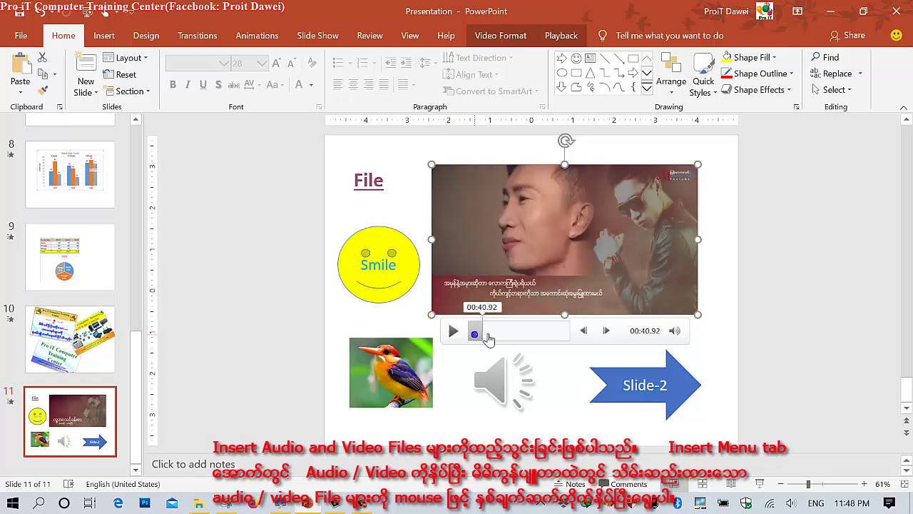
{"action": "left_click_drag", "start_coordinate": [474, 338], "coordinate": [485, 331]}
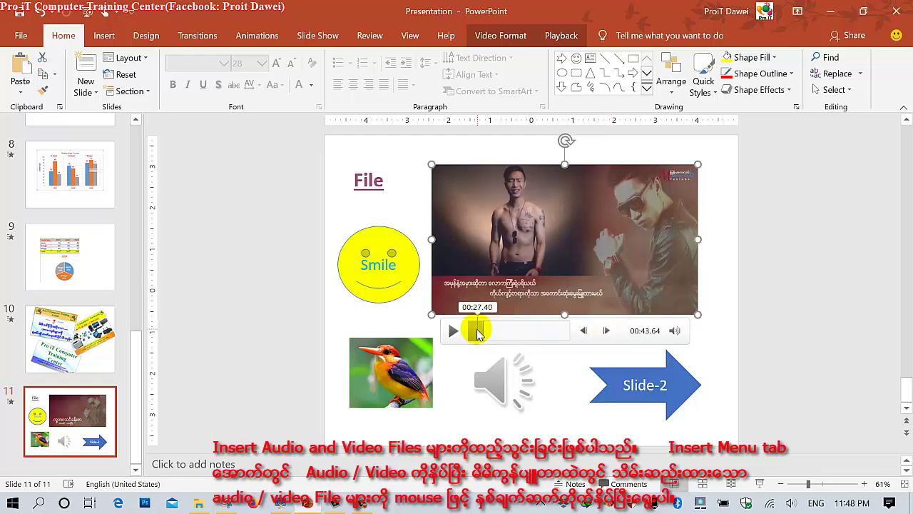
{"action": "left_click", "coordinate": [453, 330]}
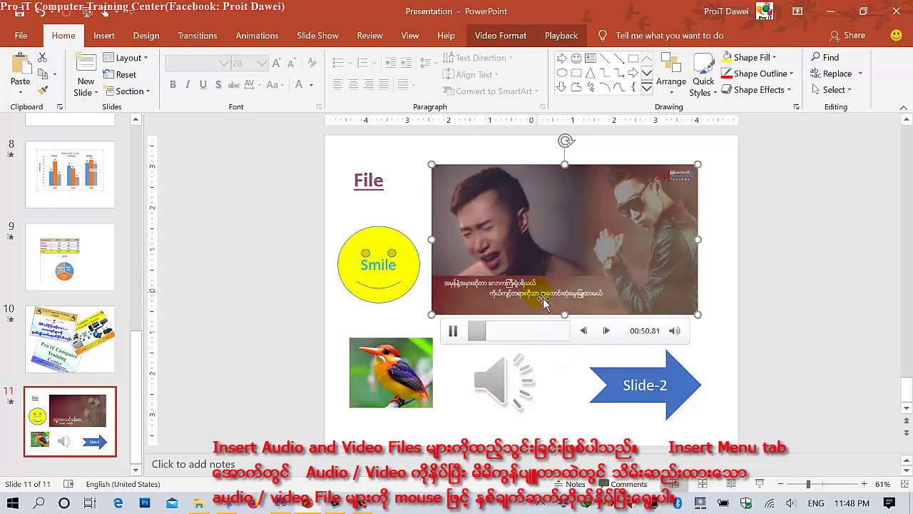
{"action": "mouse_move", "coordinate": [547, 271]}
{"action": "left_mouse_down"}
{"action": "mouse_move", "coordinate": [572, 325]}
{"action": "mouse_move", "coordinate": [551, 236]}
{"action": "mouse_move", "coordinate": [536, 236]}
{"action": "mouse_move", "coordinate": [350, 400]}
{"action": "mouse_move", "coordinate": [328, 377]}
{"action": "mouse_move", "coordinate": [509, 259]}
{"action": "left_mouse_up"}
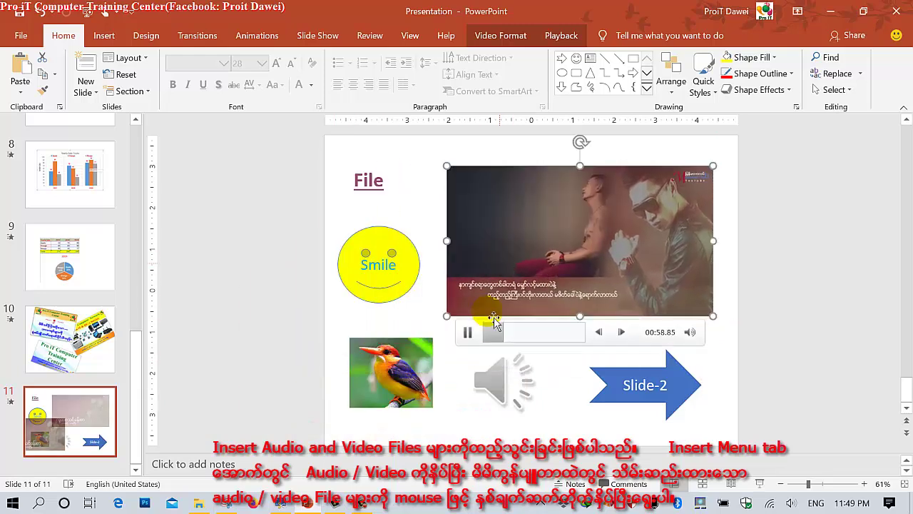
{"action": "left_click", "coordinate": [469, 332]}
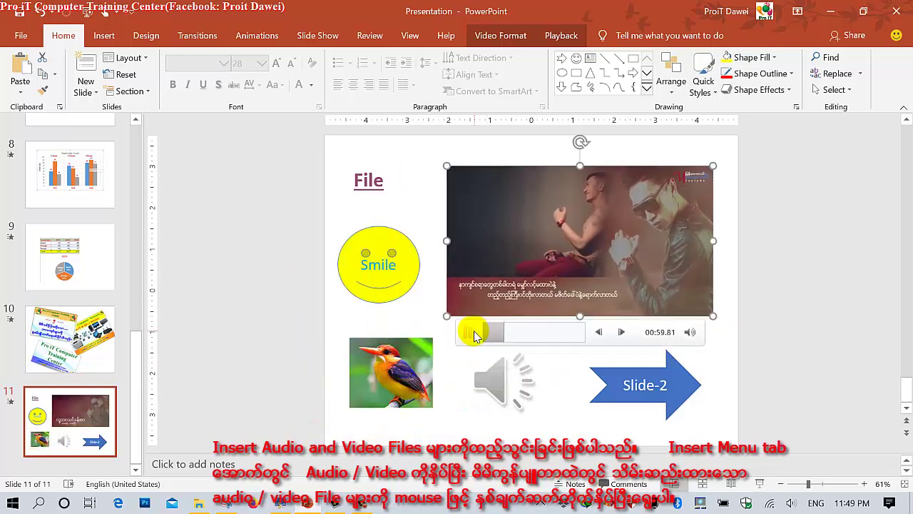
{"action": "left_click", "coordinate": [511, 397]}
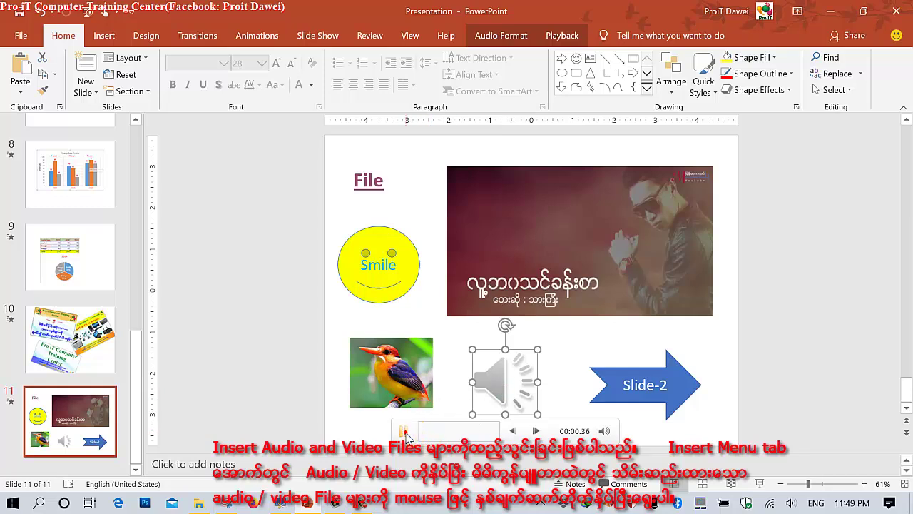
{"action": "left_click", "coordinate": [514, 379]}
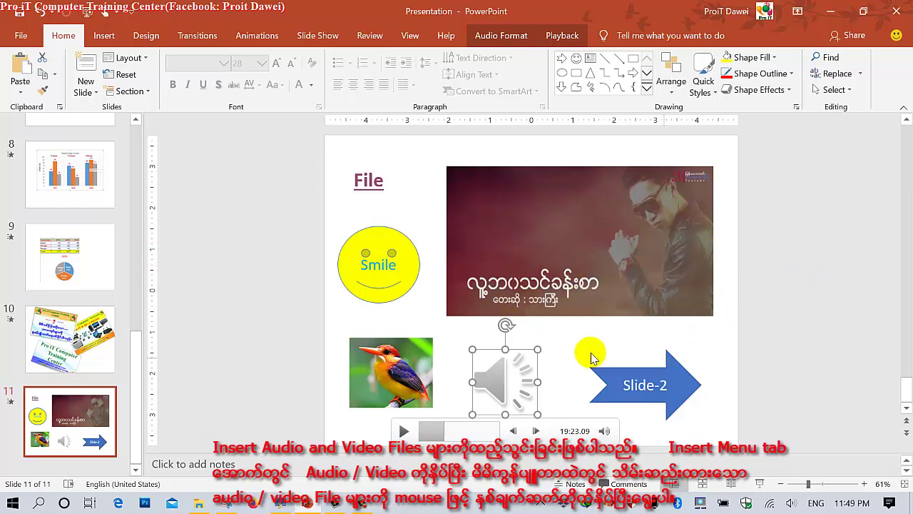
Start the slide show from slide 11 and play the music video, jumping ahead and pausing once.
{"action": "left_click", "coordinate": [759, 483]}
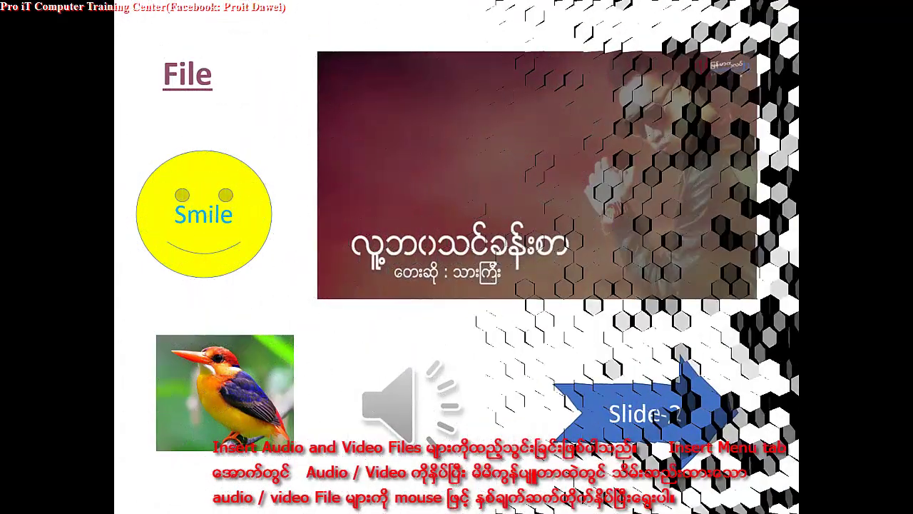
{"action": "mouse_move", "coordinate": [484, 154]}
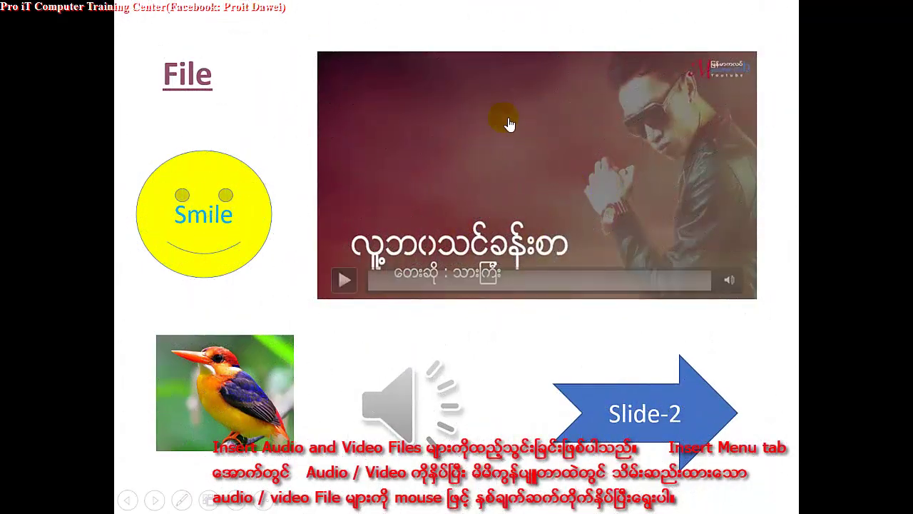
{"action": "left_click", "coordinate": [537, 131]}
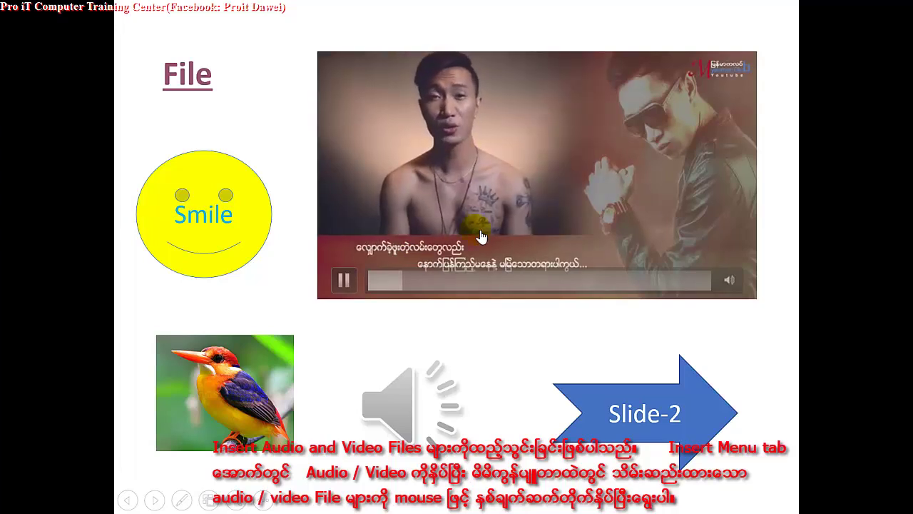
{"action": "left_click", "coordinate": [519, 280]}
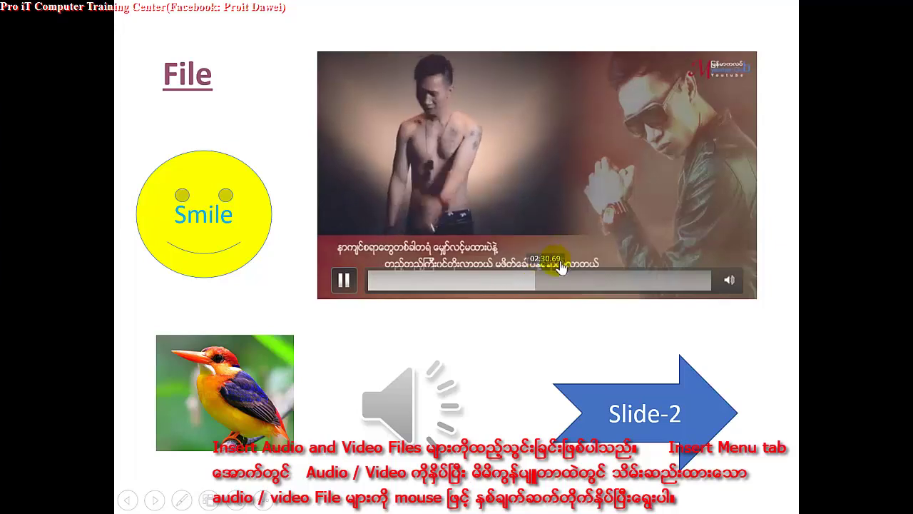
{"action": "left_click", "coordinate": [568, 147]}
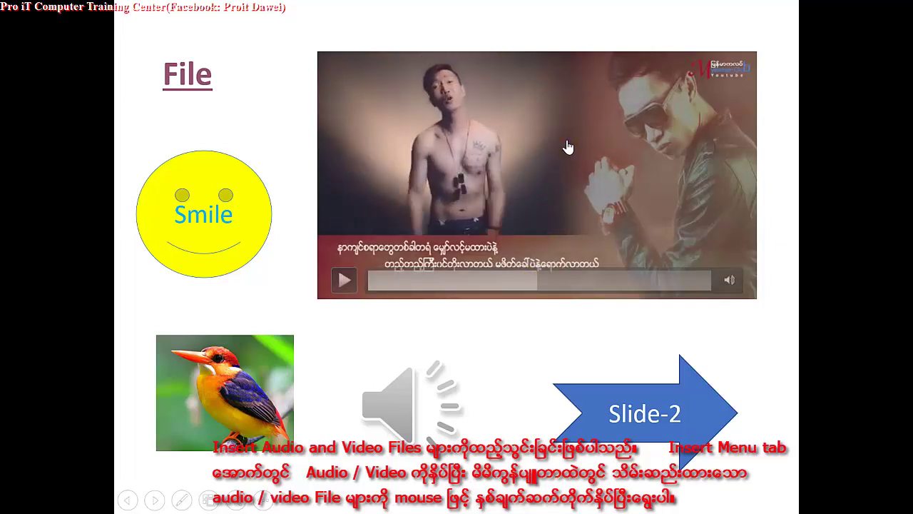
{"action": "left_click", "coordinate": [568, 147]}
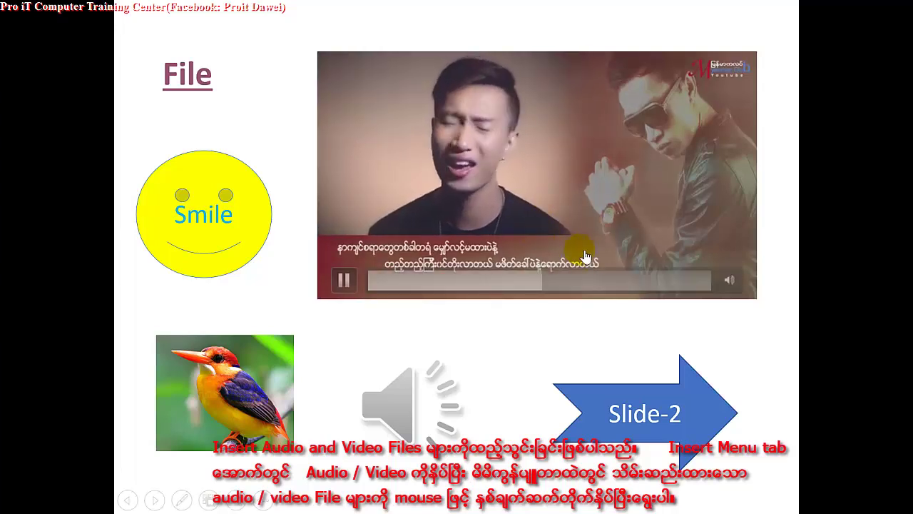
Skip the music video to later scenes, pausing it there, then start the audio clip.
{"action": "left_click", "coordinate": [569, 278]}
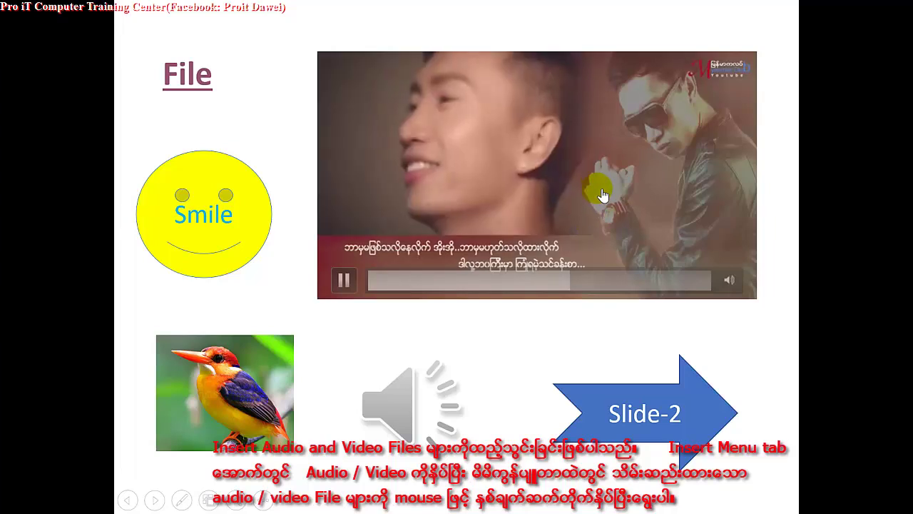
{"action": "left_click", "coordinate": [612, 283]}
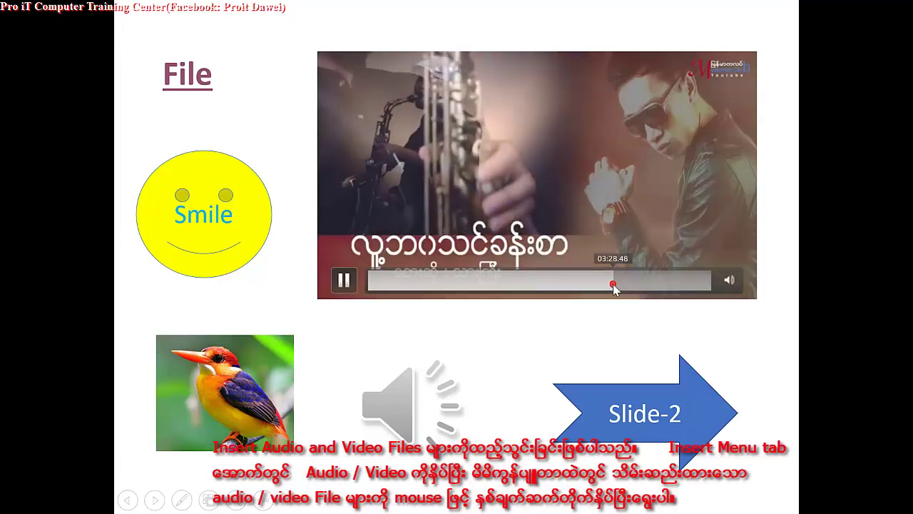
{"action": "left_click", "coordinate": [592, 174]}
{"action": "left_click", "coordinate": [598, 178]}
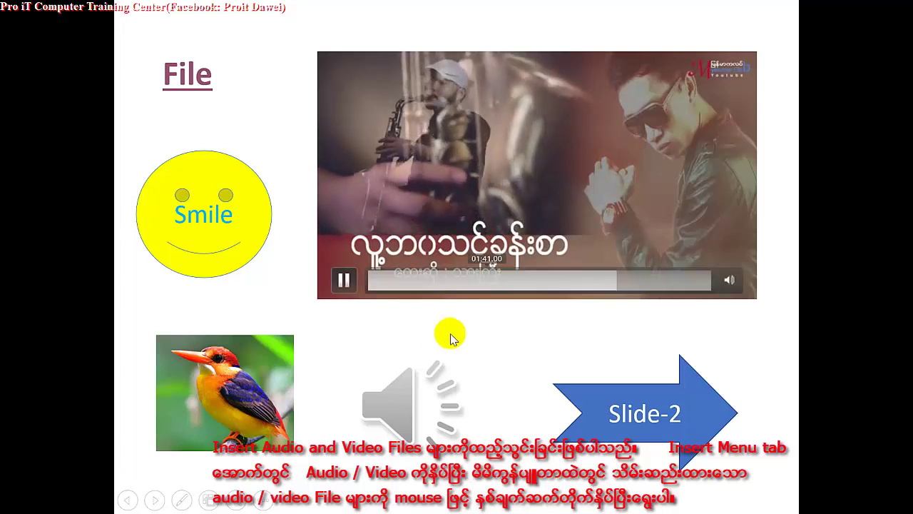
{"action": "left_click", "coordinate": [503, 224]}
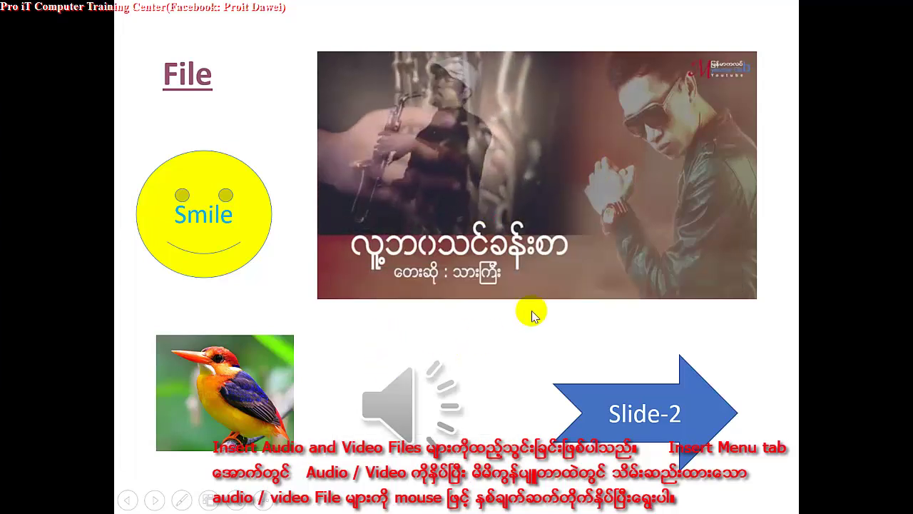
{"action": "left_click", "coordinate": [625, 280]}
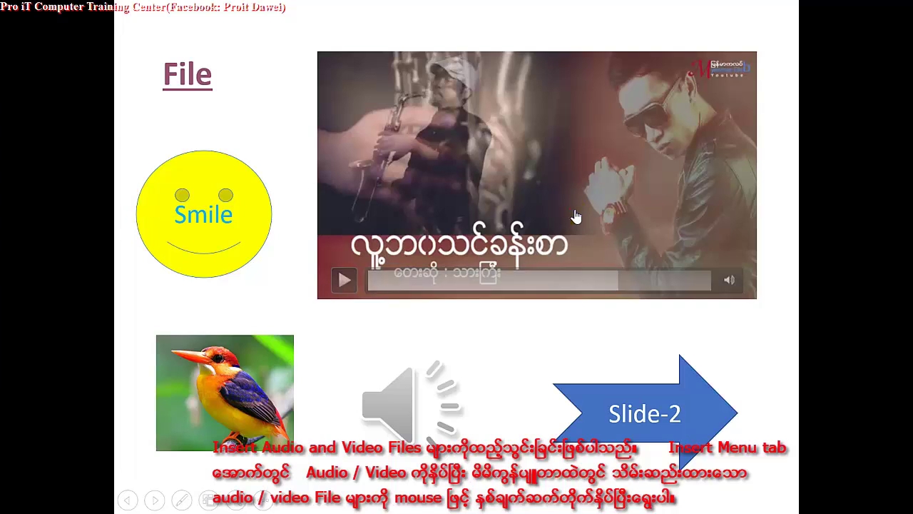
{"action": "left_click", "coordinate": [577, 216]}
Play the audio clip in the slide show, pausing, resuming and seeking to later points.
{"action": "left_click", "coordinate": [412, 410]}
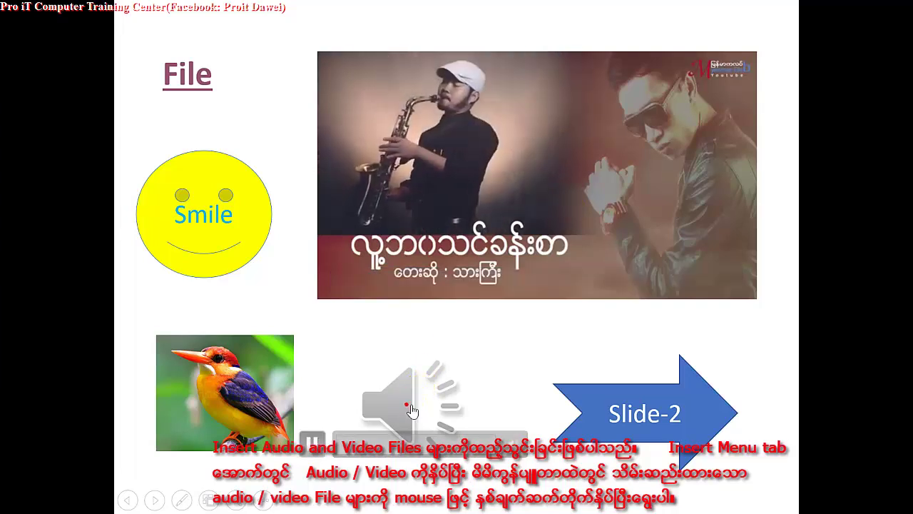
{"action": "left_click", "coordinate": [383, 428]}
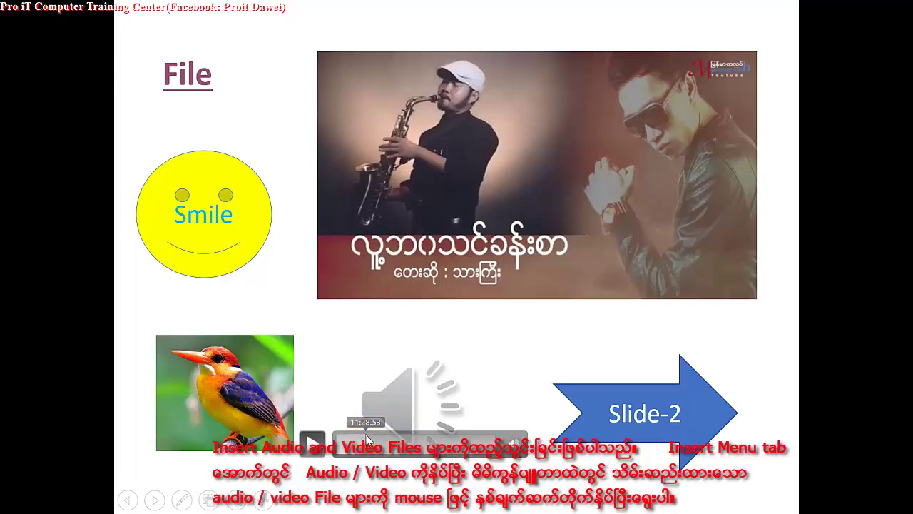
{"action": "left_click", "coordinate": [385, 446]}
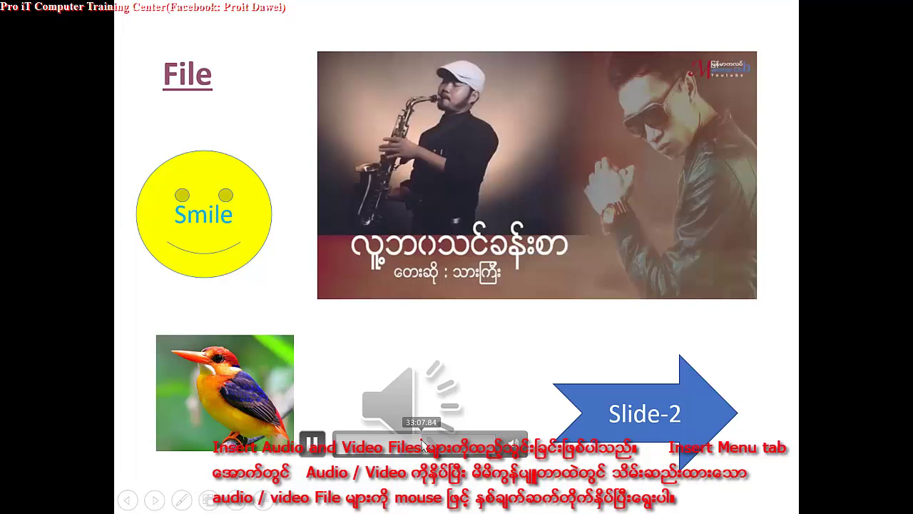
{"action": "left_click", "coordinate": [419, 423]}
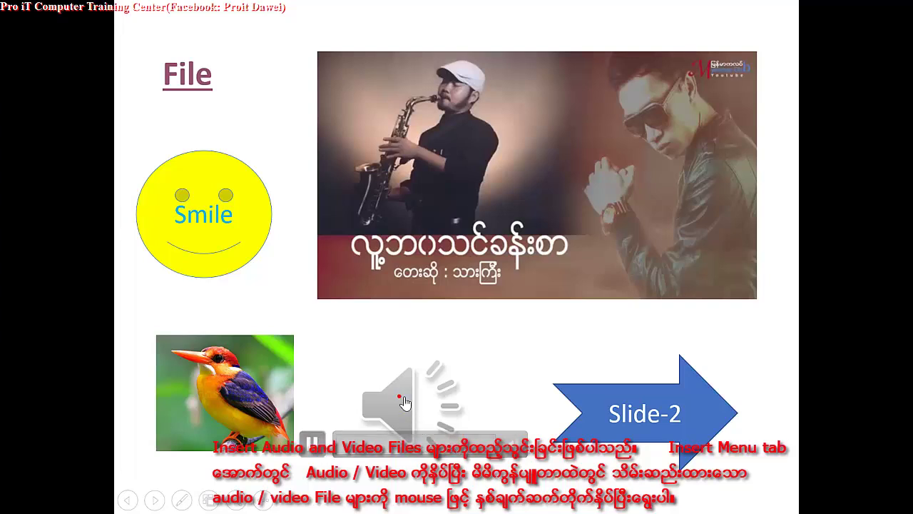
{"action": "left_click", "coordinate": [417, 422]}
{"action": "left_click", "coordinate": [313, 439]}
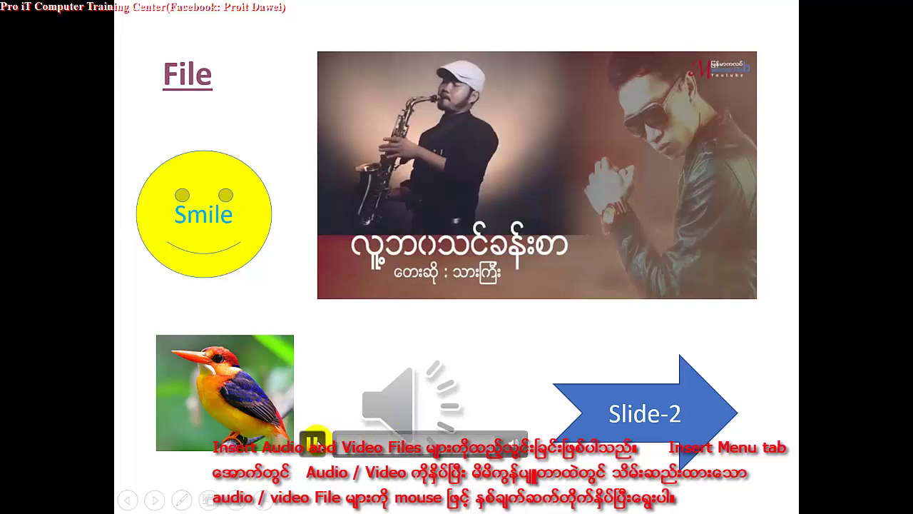
{"action": "left_click", "coordinate": [314, 442]}
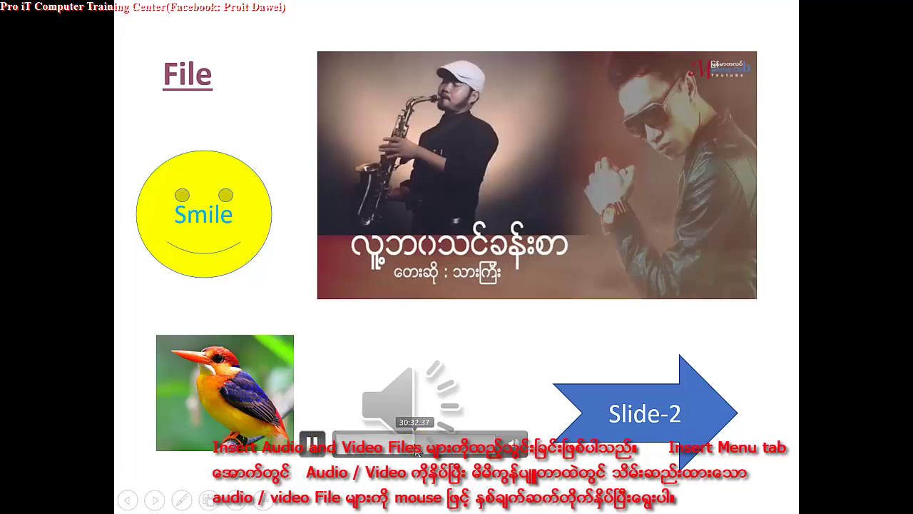
{"action": "left_click", "coordinate": [415, 448]}
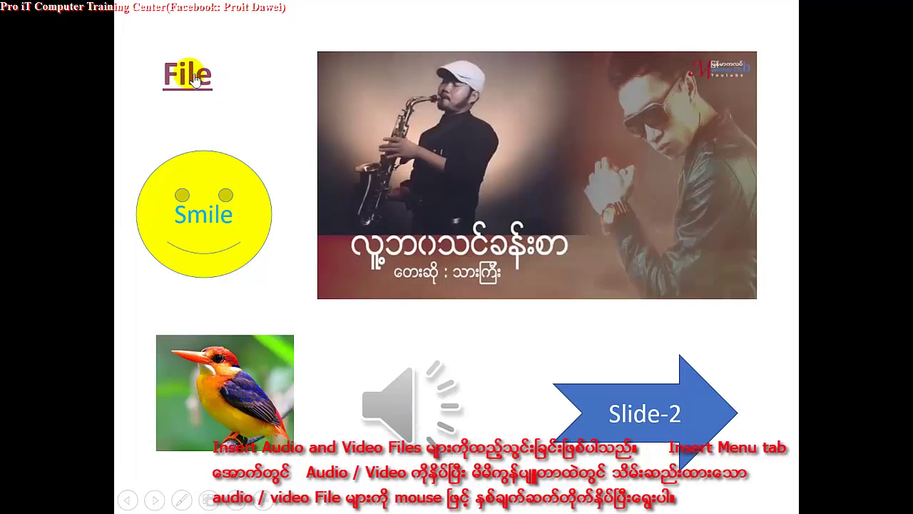
{"action": "left_click", "coordinate": [191, 184]}
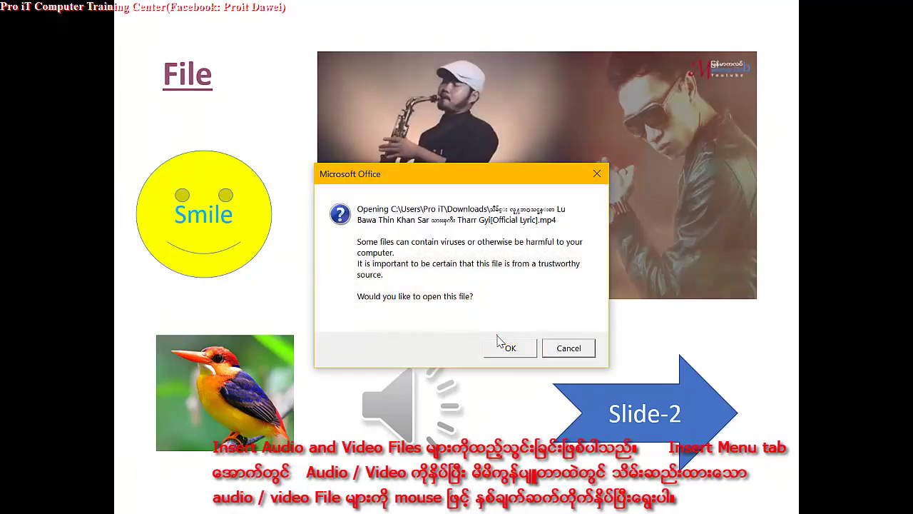
{"action": "left_click", "coordinate": [499, 347]}
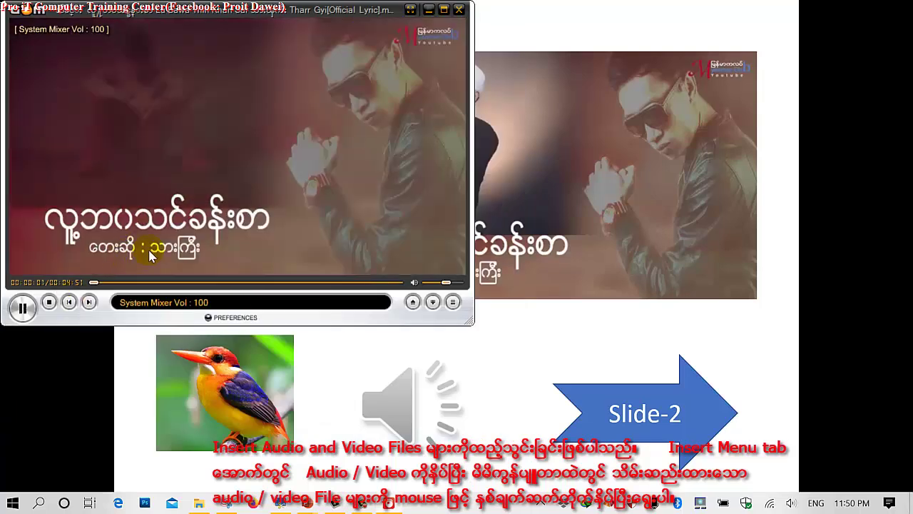
{"action": "left_click", "coordinate": [131, 282]}
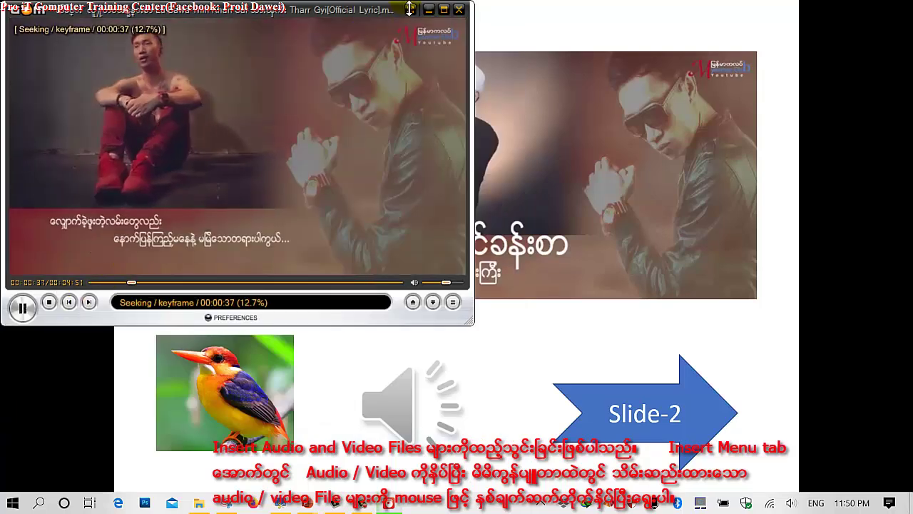
{"action": "left_click", "coordinate": [459, 11]}
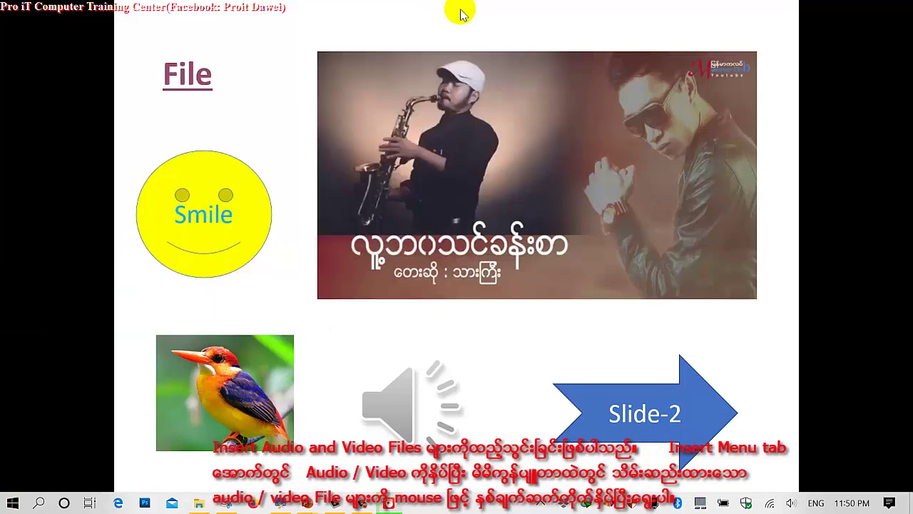
{"action": "left_click", "coordinate": [234, 386]}
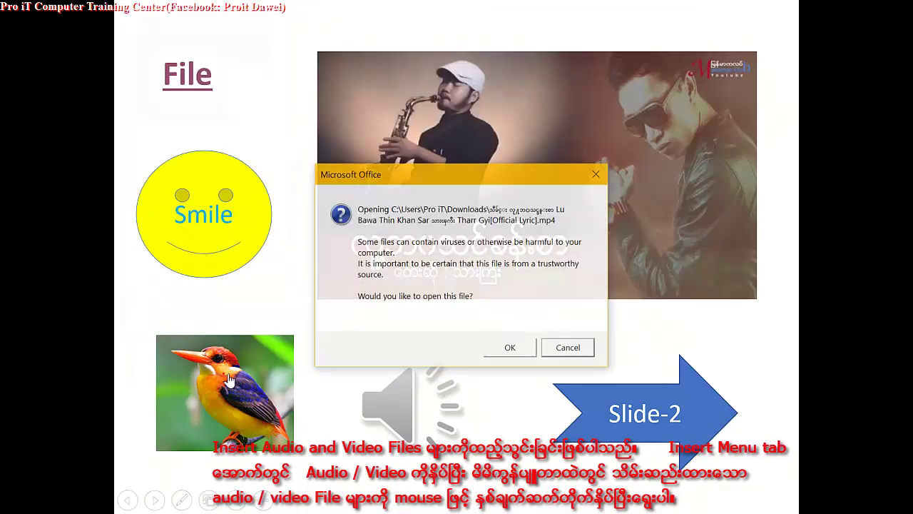
{"action": "left_click", "coordinate": [504, 355]}
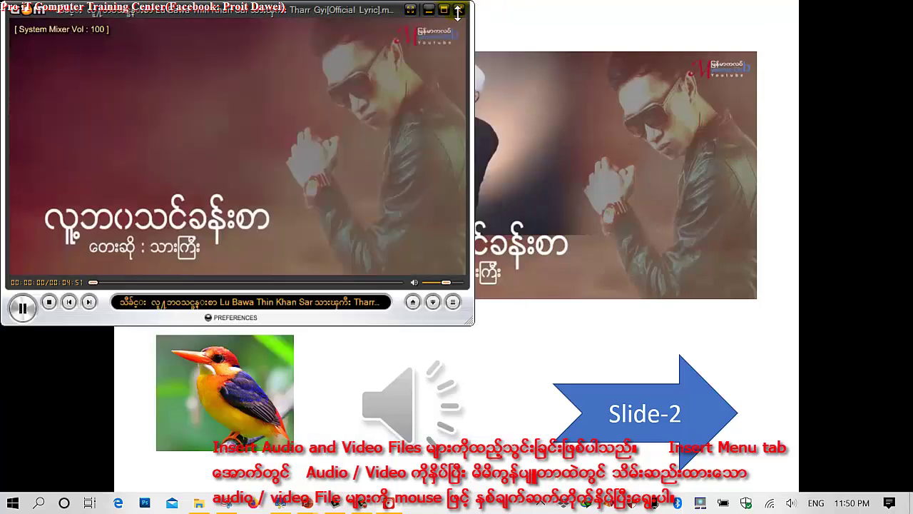
{"action": "left_click", "coordinate": [459, 9]}
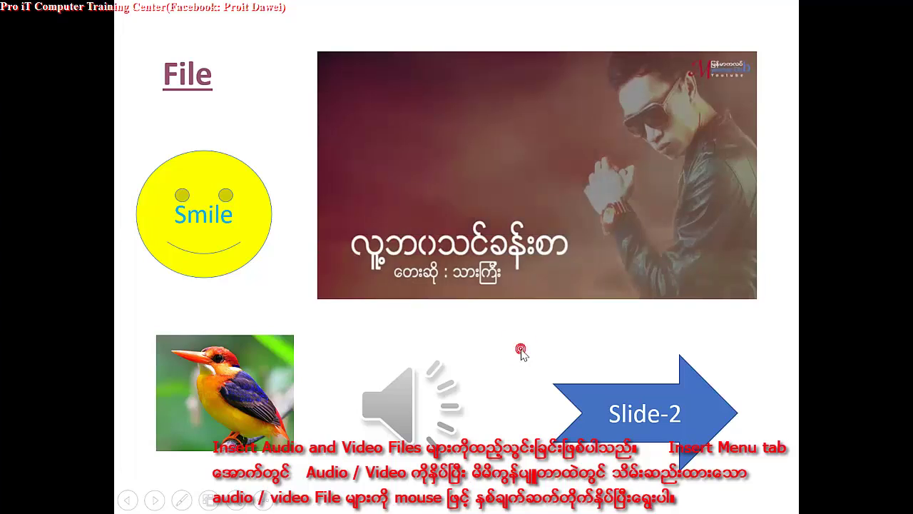
Advance past slide 11 to the end-of-show screen and exit back to Normal view.
{"action": "left_click", "coordinate": [521, 355]}
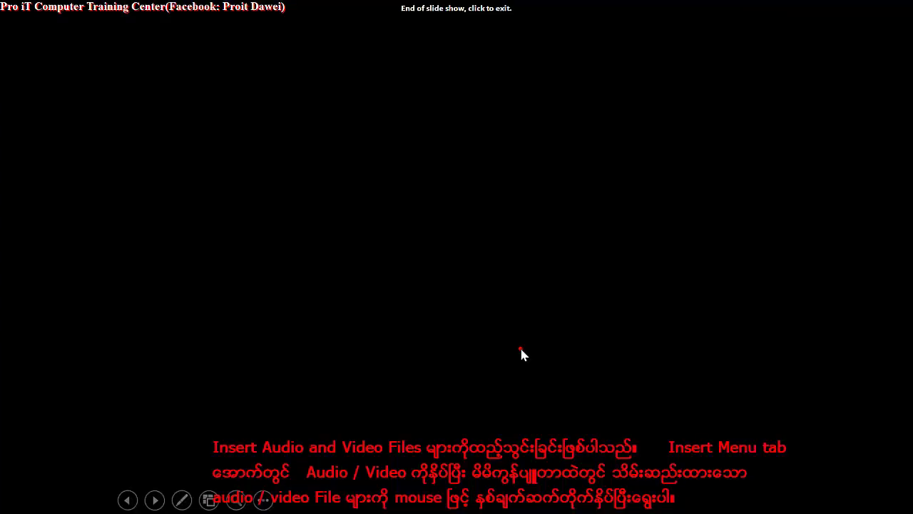
{"action": "left_click", "coordinate": [521, 355]}
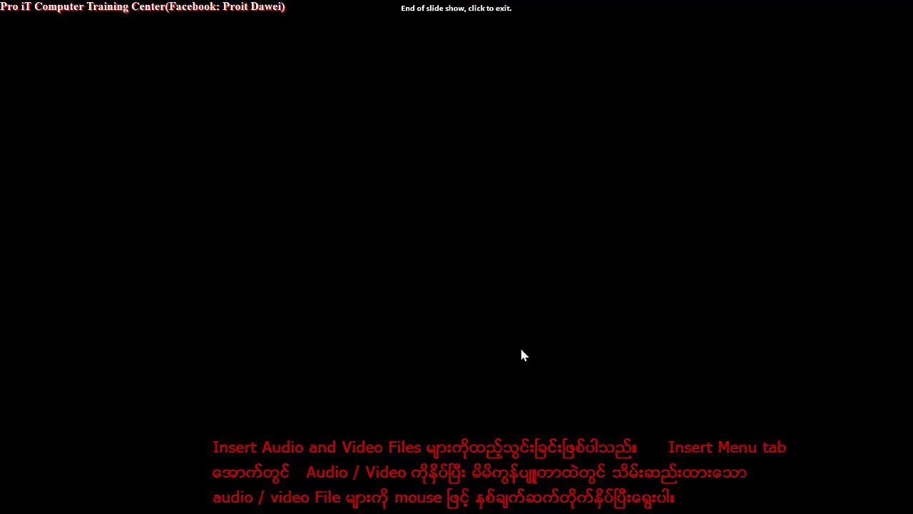